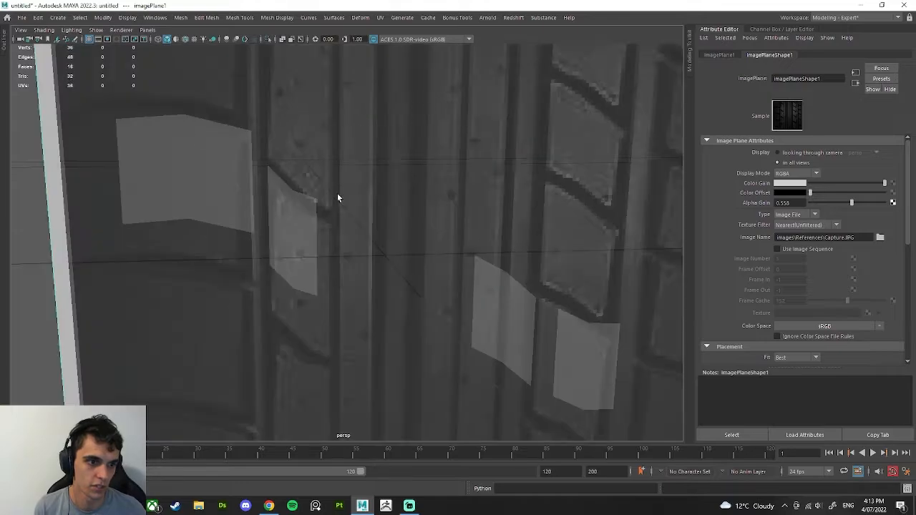
Step: Select the tire tread reference image plane and hide it so only the flat tread block meshes remain in the view
click(315, 266)
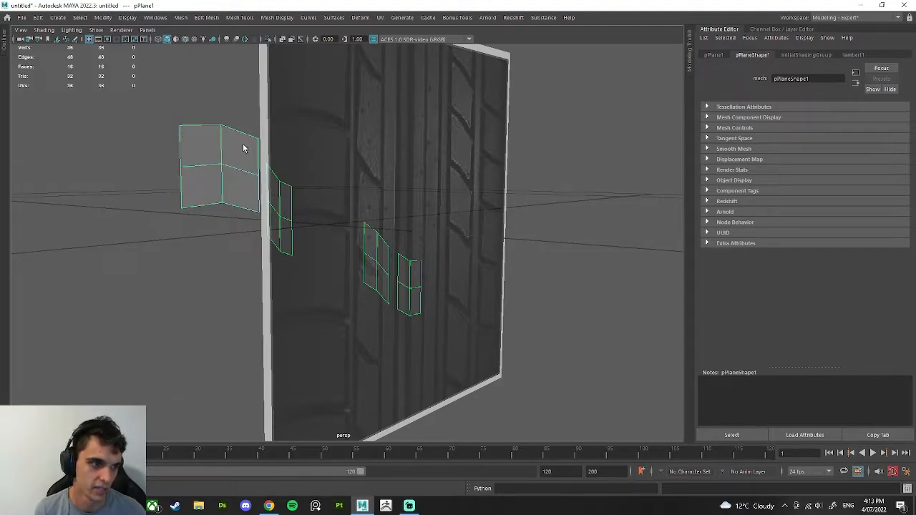
alt+drag(493, 284, 351, 305)
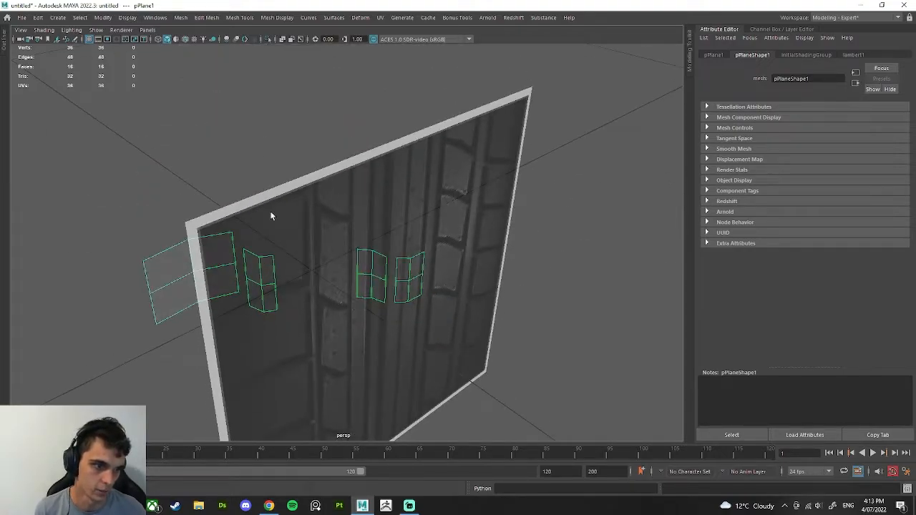
alt+drag(270, 216, 298, 122)
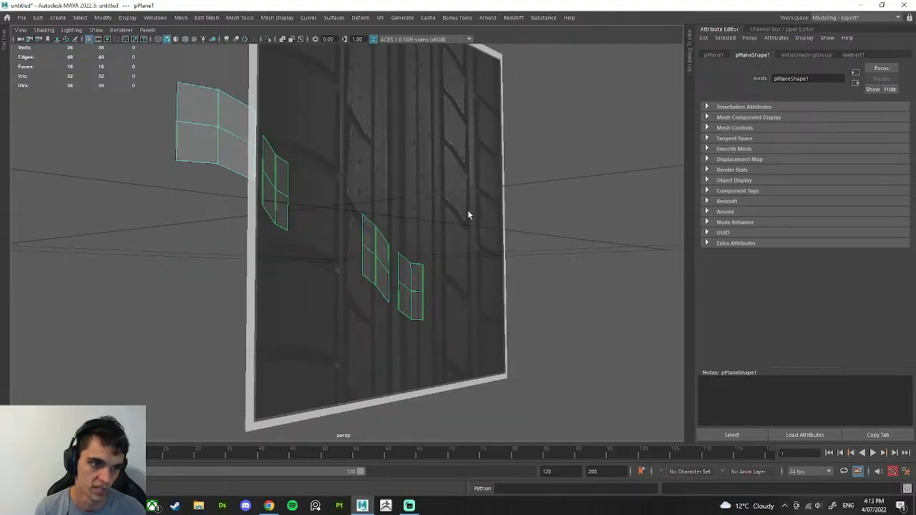
alt+drag(497, 289, 420, 307)
click(419, 307)
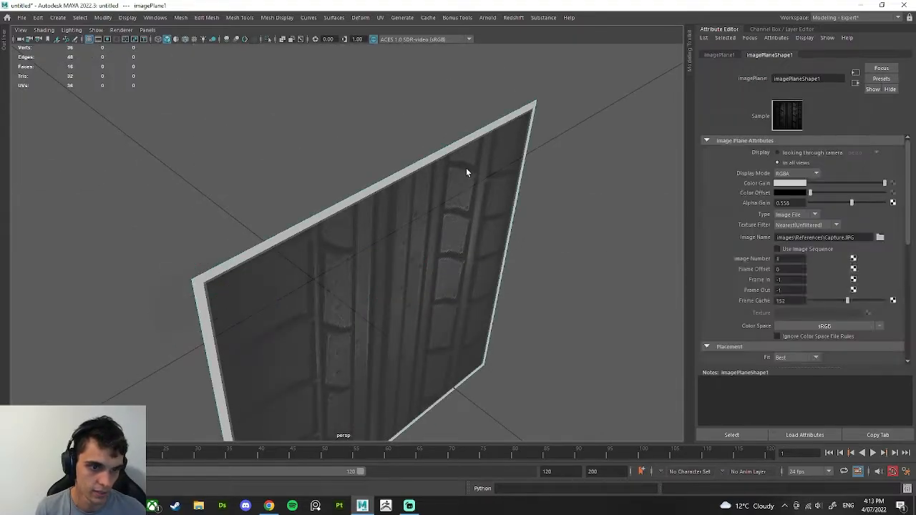
alt+drag(466, 170, 479, 225)
key(h)
Step: Extrude all faces of the four flat tread blocks with a Local Translate Z of 0.05
click(202, 243)
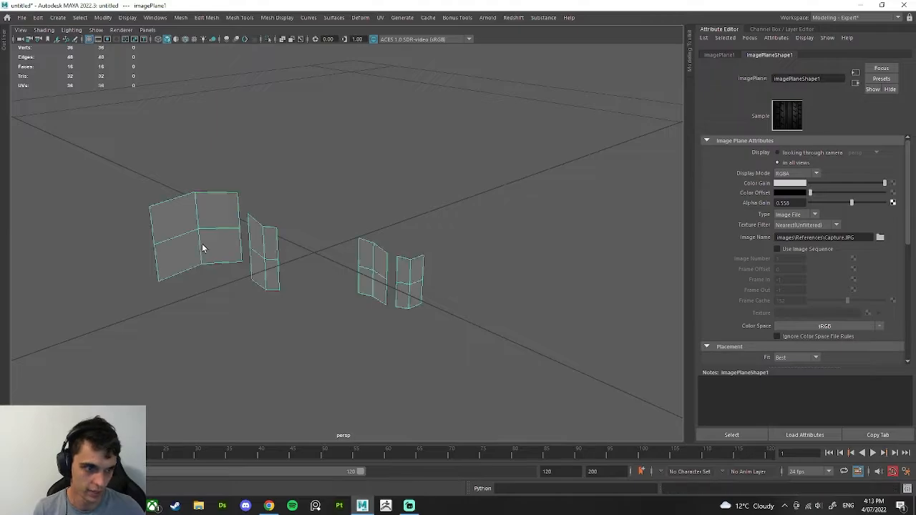
key(space)
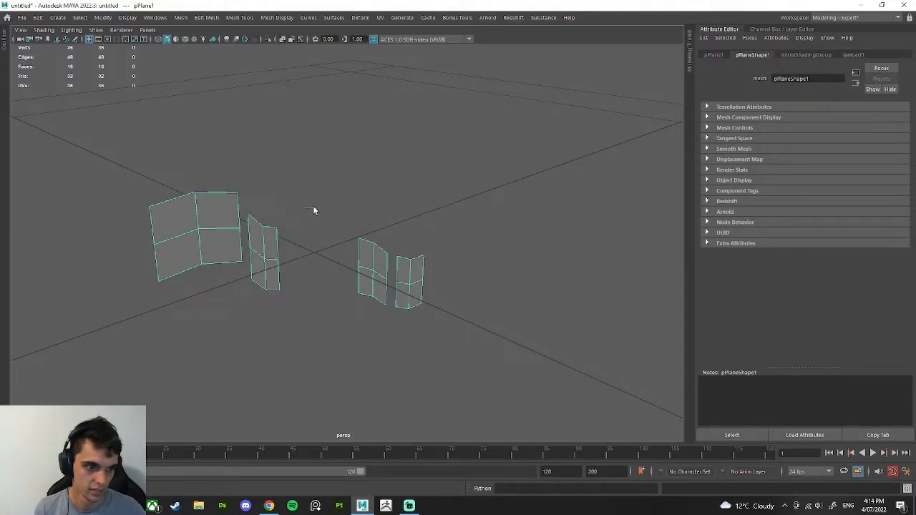
click(313, 209)
alt+drag(311, 203, 309, 210)
click(308, 212)
right_click(376, 141)
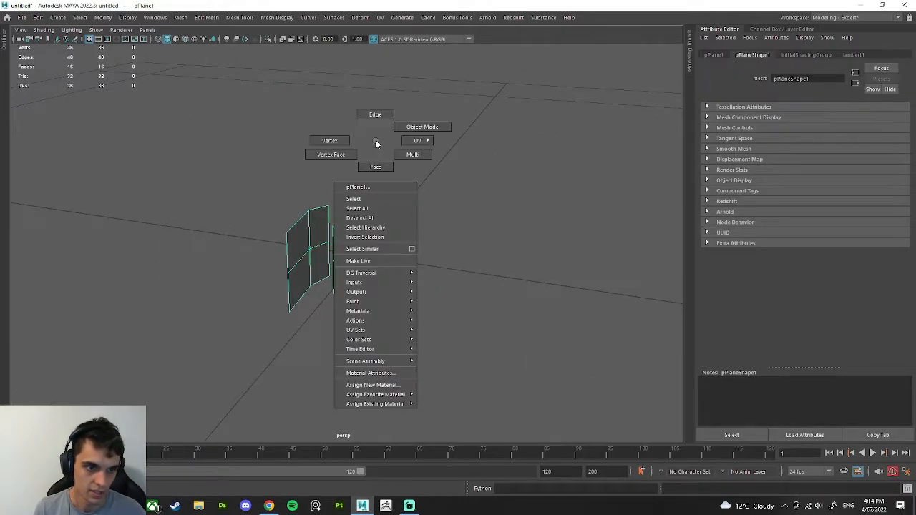
right_drag(375, 142, 381, 167)
alt+drag(383, 169, 301, 187)
drag(136, 183, 436, 315)
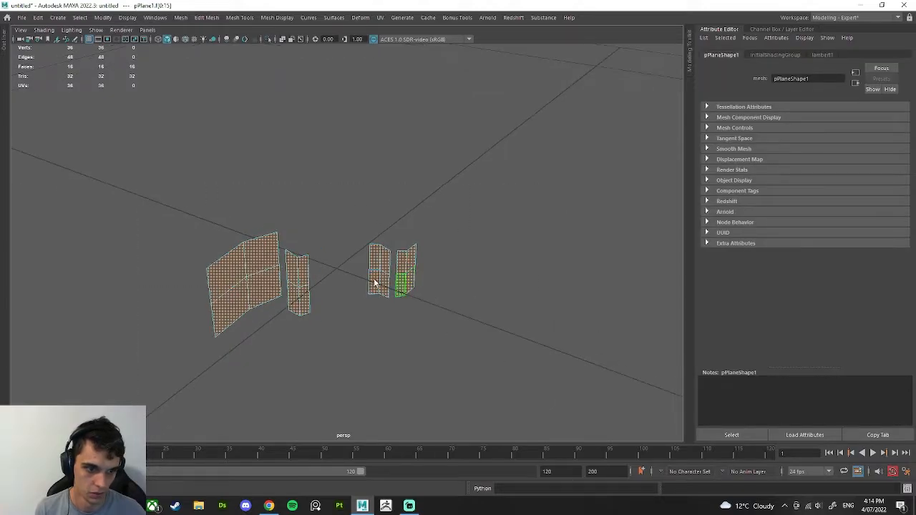
key(ctrl+e)
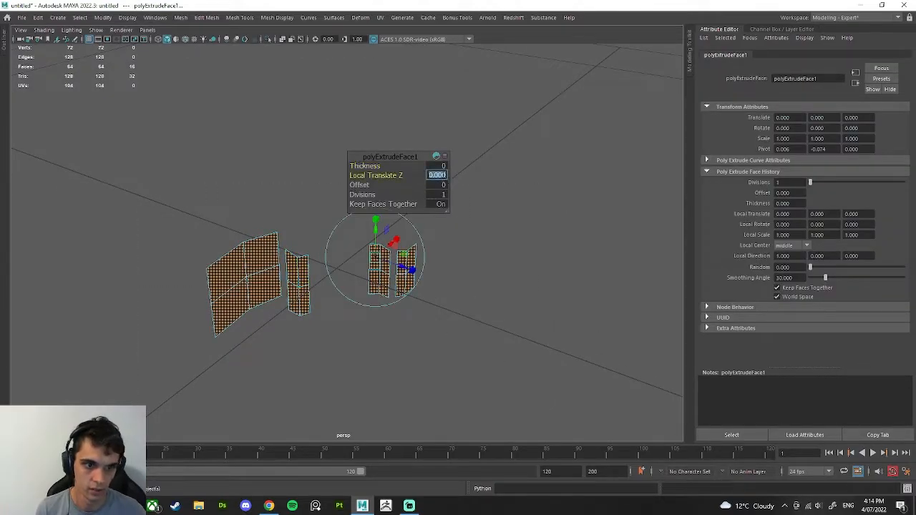
text(.05)
alt+drag(313, 222, 280, 239)
right_click(279, 240)
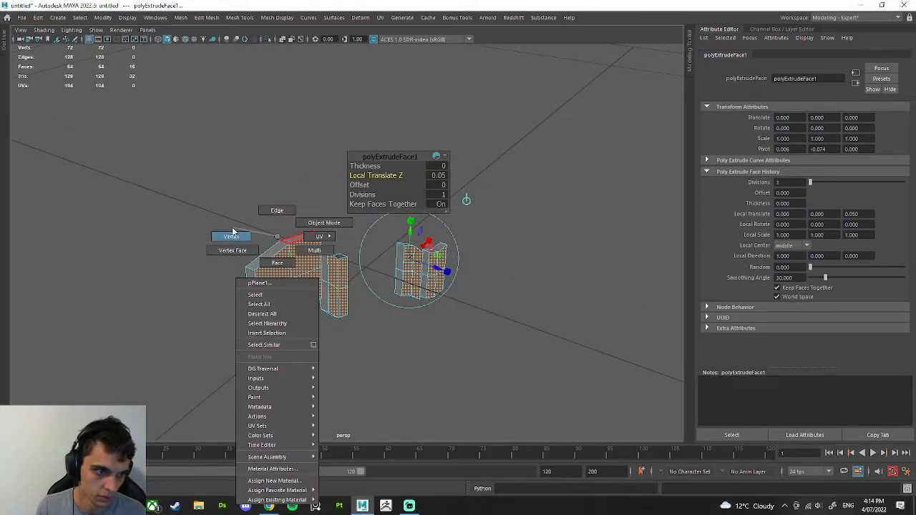
right_drag(237, 233, 280, 239)
click(273, 222)
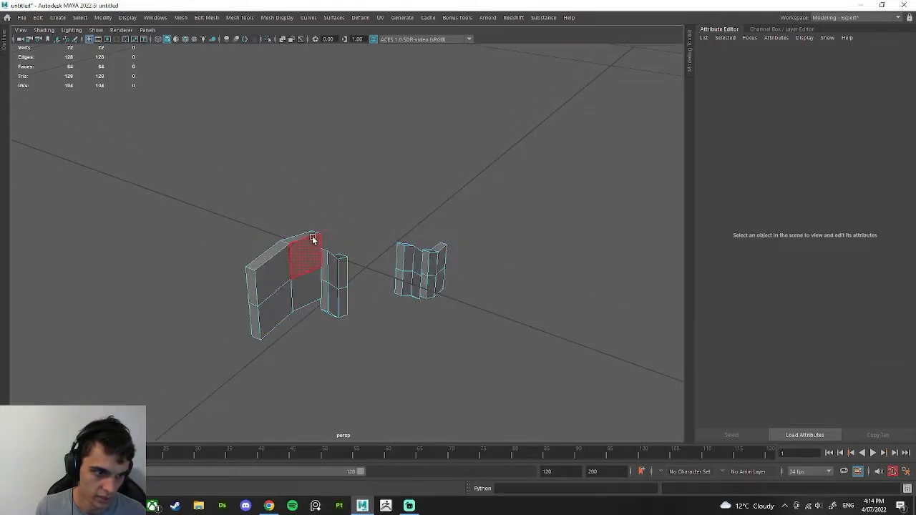
key(ctrl+z)
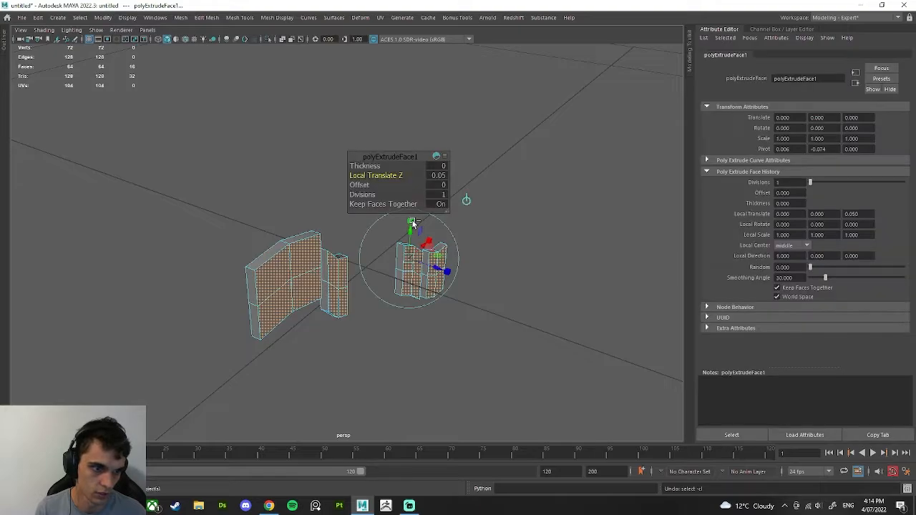
Step: Grow the selection from the extruded front faces to the side faces, invert it and delete the blocks' back faces
key(shift+period)
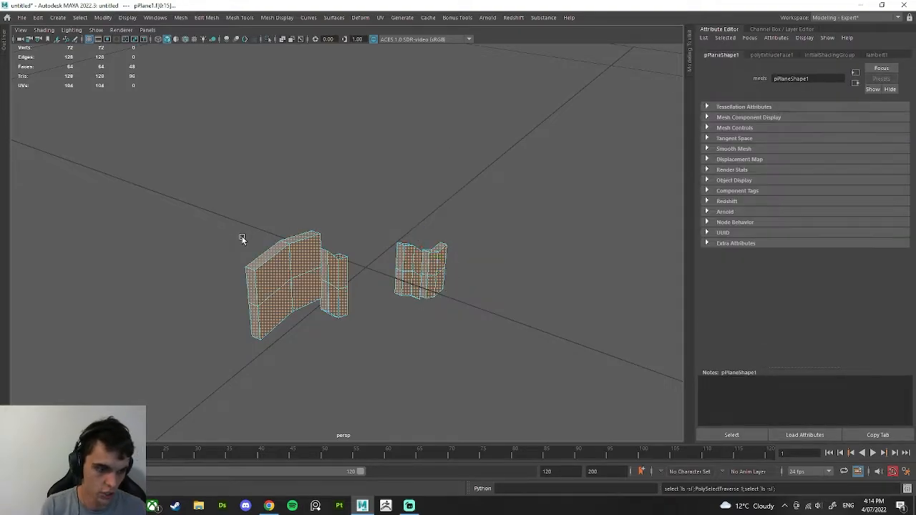
alt+drag(286, 217, 312, 262)
ctrl+right_click(312, 189)
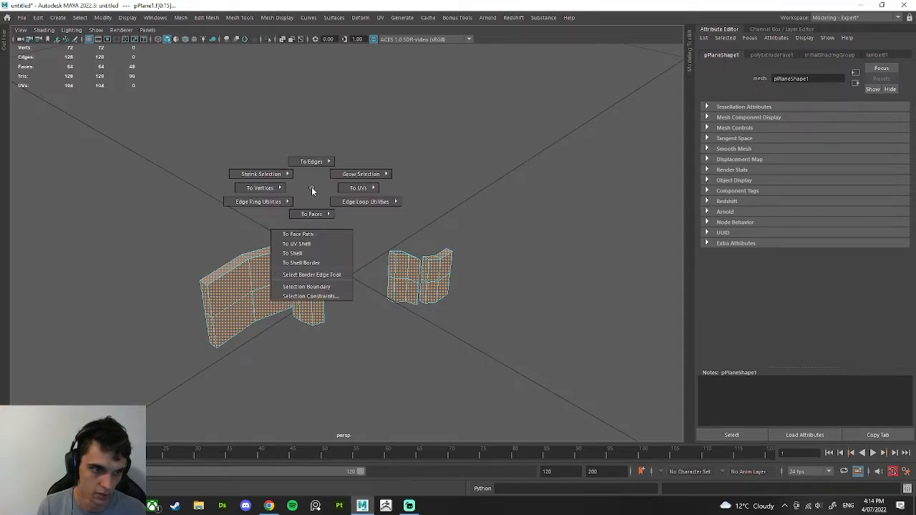
ctrl+right_drag(312, 190, 363, 165)
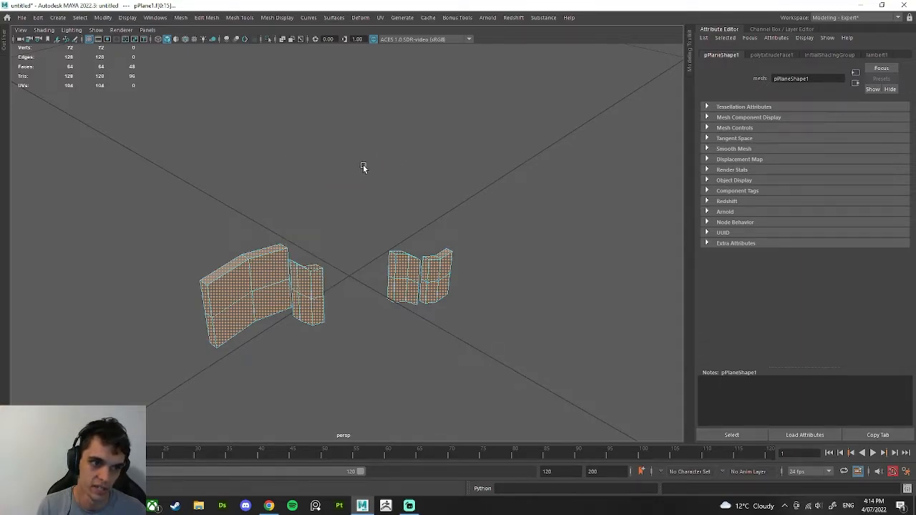
alt+drag(363, 165, 381, 246)
key(ctrl+shift+i)
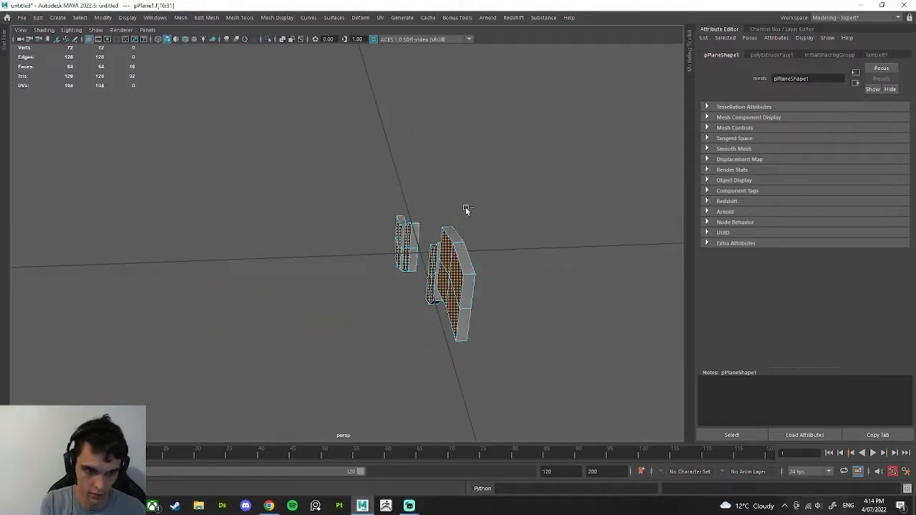
key(Delete)
Step: Merge the front vertices along the outer side of the two outermost tread blocks into the matching back vertices with Target Weld
alt+drag(466, 209, 286, 208)
right_drag(286, 208, 239, 198)
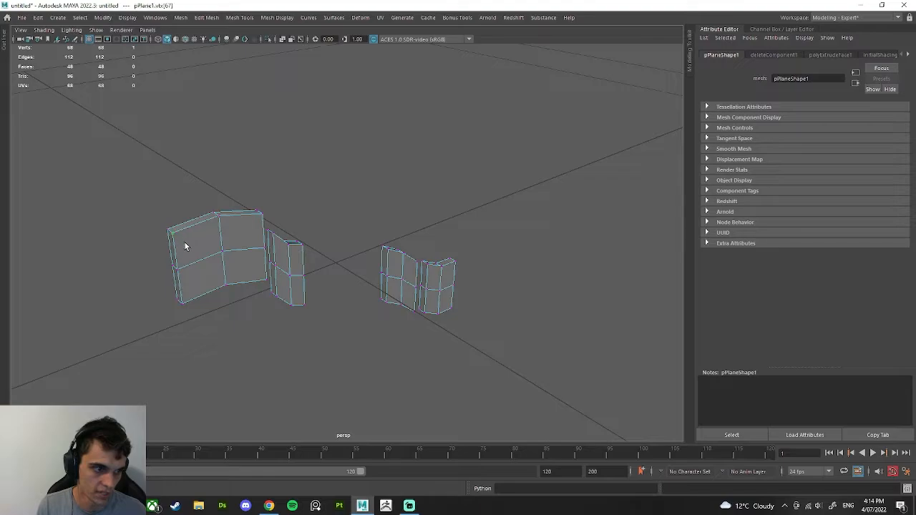
alt+middle_drag(185, 247, 278, 284)
shift+right_drag(265, 227, 249, 196)
drag(230, 222, 233, 228)
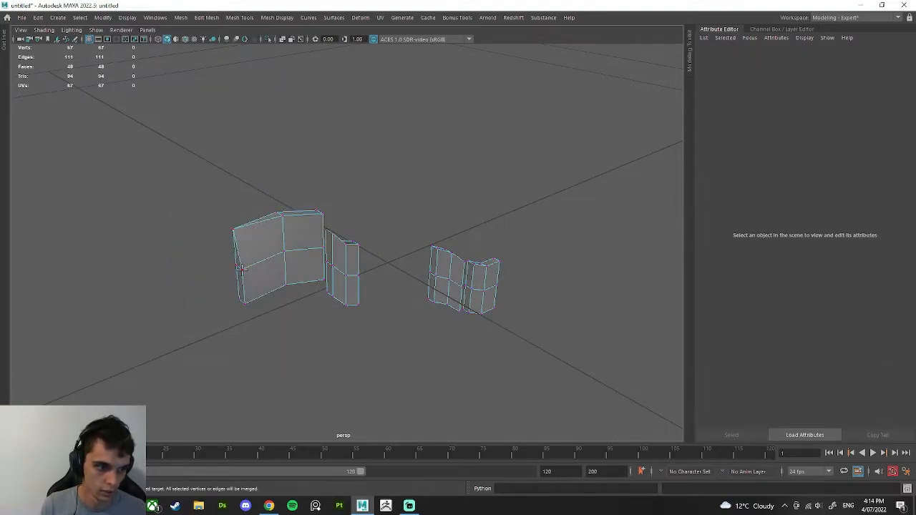
drag(243, 269, 237, 268)
drag(245, 303, 240, 300)
Step: Select all faces of the tread blocks, apply Soften/Harden Edges to them and return to object mode with nothing selected
alt+drag(401, 295, 383, 251)
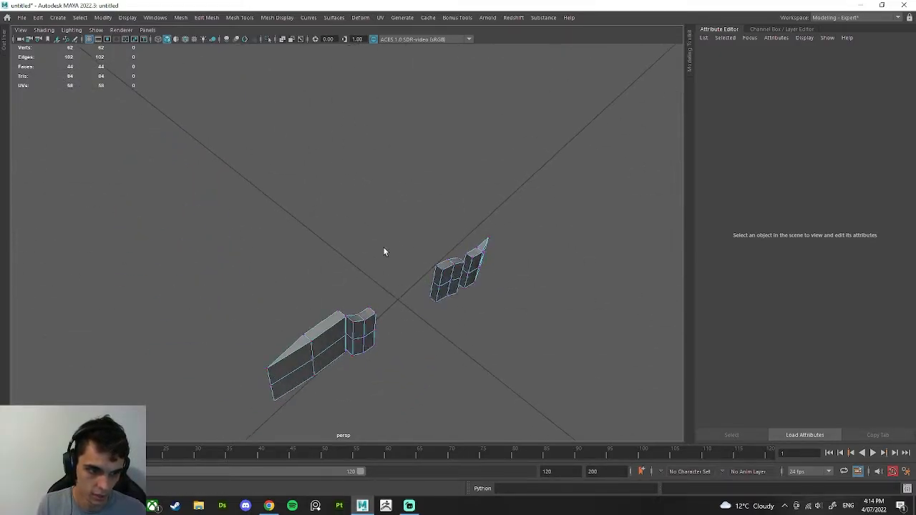
right_drag(383, 198, 384, 226)
scroll(388, 238, down, 4)
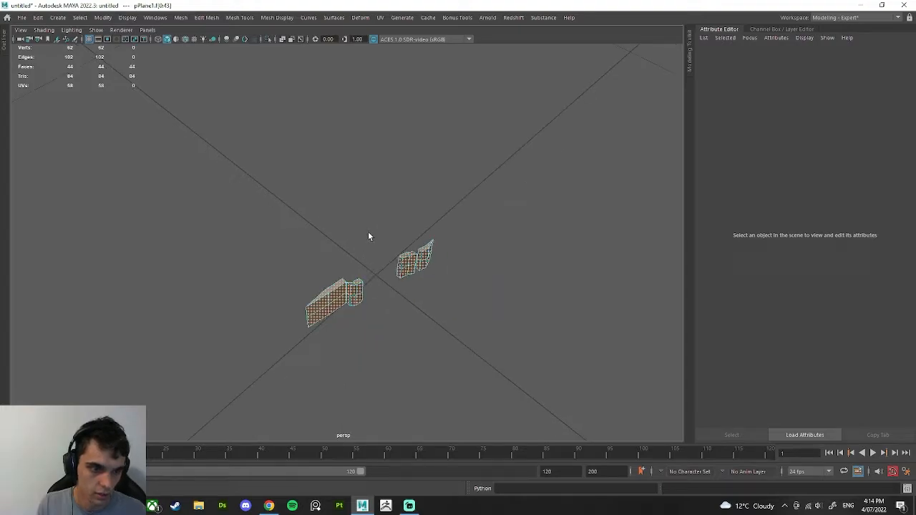
alt+drag(369, 236, 405, 268)
key(space)
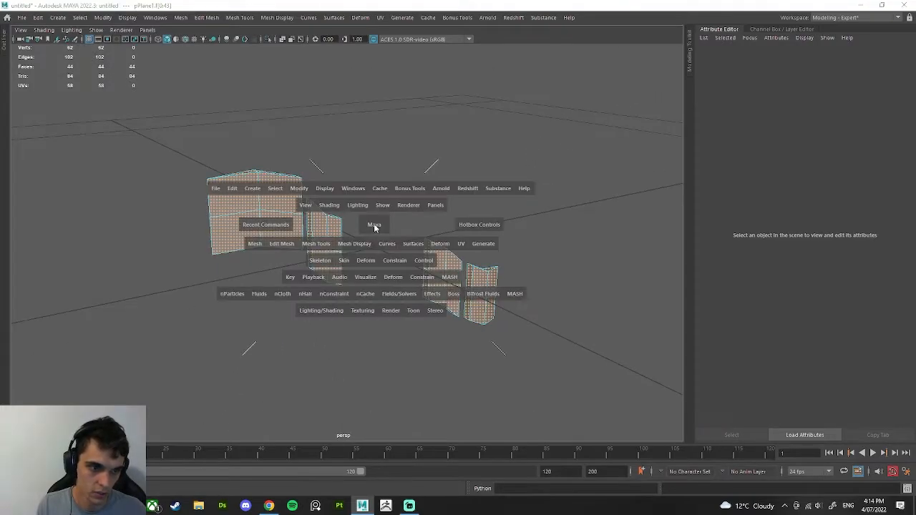
drag(350, 246, 215, 212)
key(F8)
alt+middle_drag(227, 233, 307, 240)
click(325, 225)
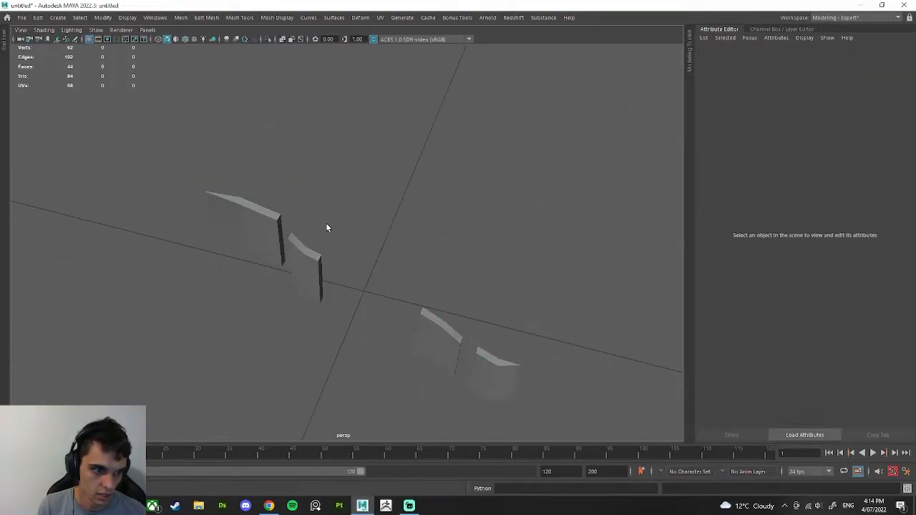
Step: Examine the edge shading of the tread blocks from several angles and review the Soften/Harden Edges commands
alt+drag(327, 227, 312, 252)
scroll(313, 252, up, 5)
alt+drag(181, 170, 236, 229)
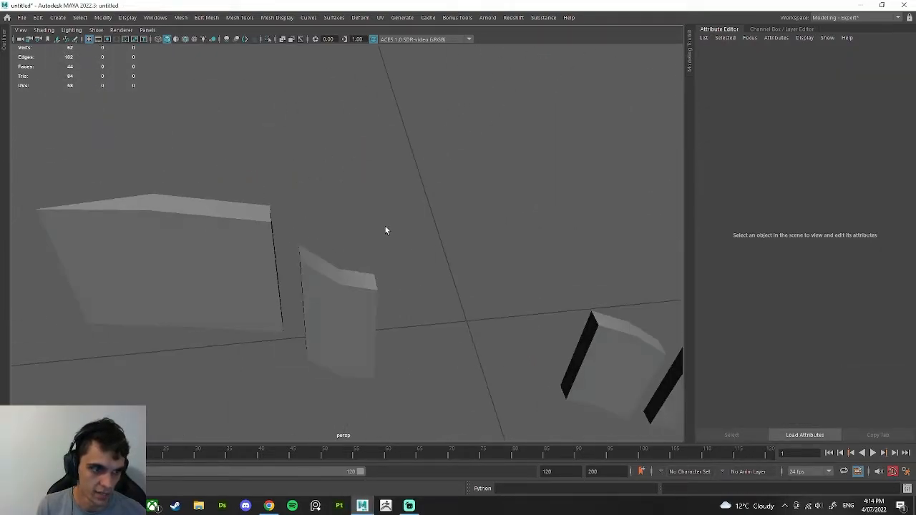
alt+drag(385, 226, 403, 246)
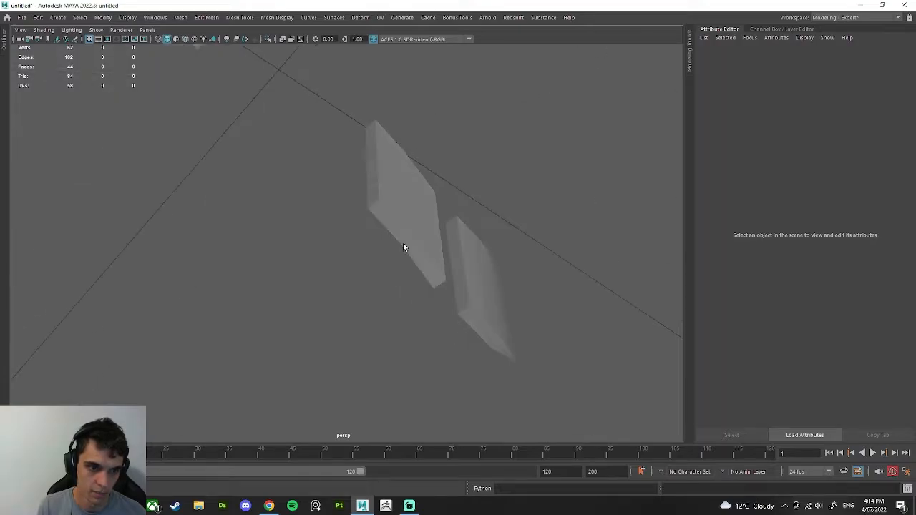
alt+middle_drag(403, 243, 487, 269)
alt+drag(488, 269, 439, 200)
click(423, 190)
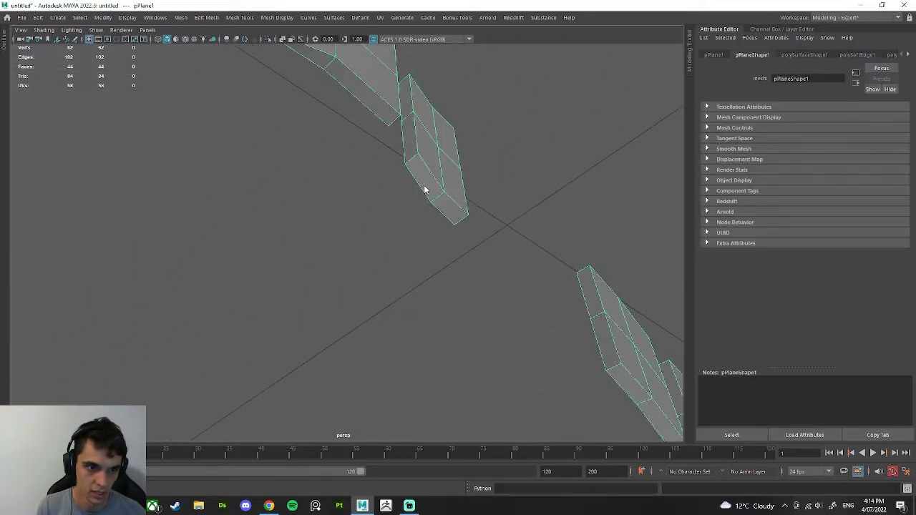
key(space)
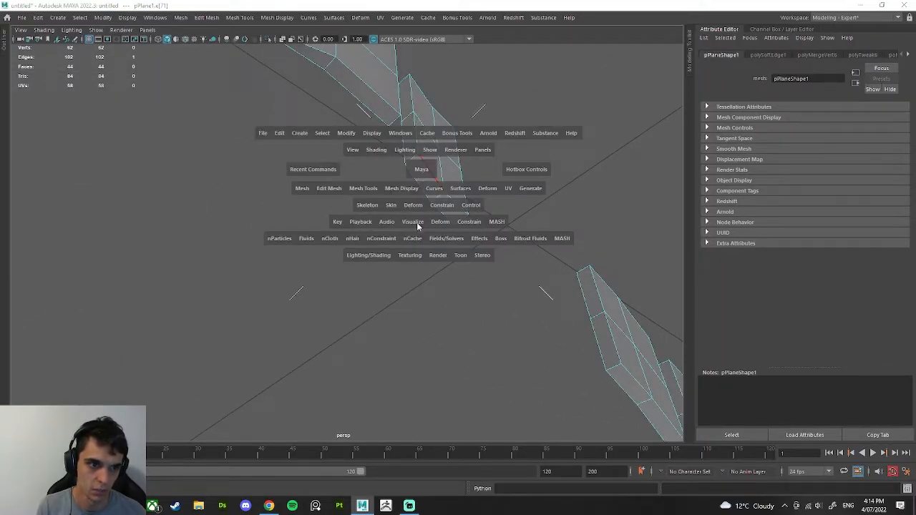
click(402, 188)
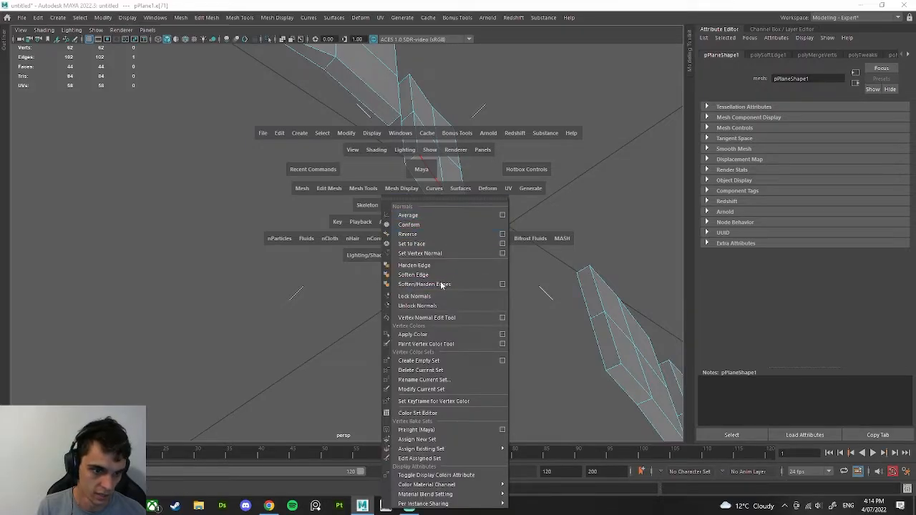
click(419, 171)
alt+drag(420, 172, 446, 207)
scroll(446, 207, down, 5)
alt+middle_drag(446, 207, 374, 221)
Step: Select every hard edge of the tread blocks with a polygon selection constraint using Hard smoothing and All and Next
click(300, 183)
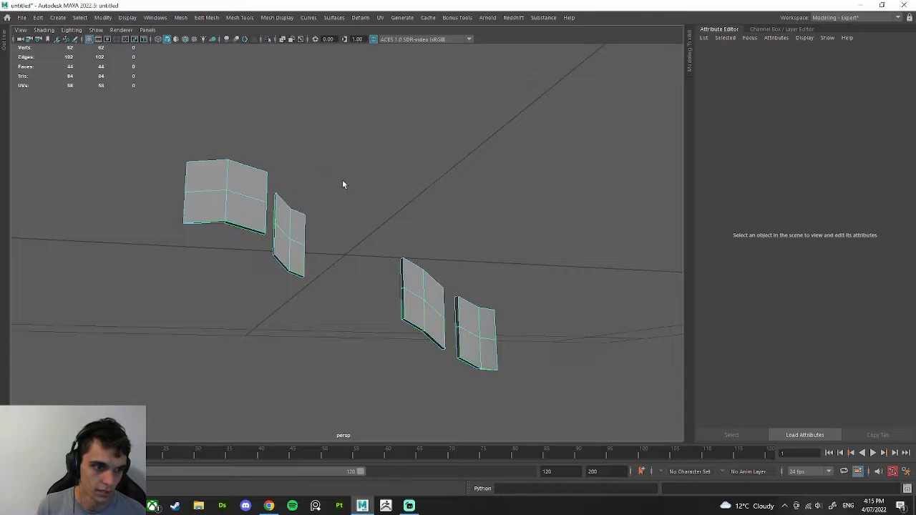
click(277, 208)
key(space)
right_drag(280, 214, 260, 150)
key(space)
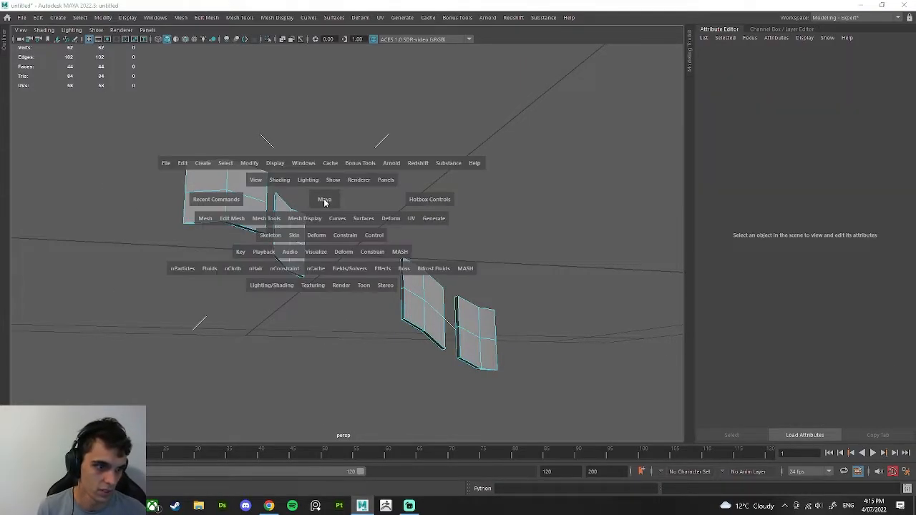
drag(228, 166, 279, 360)
key(space)
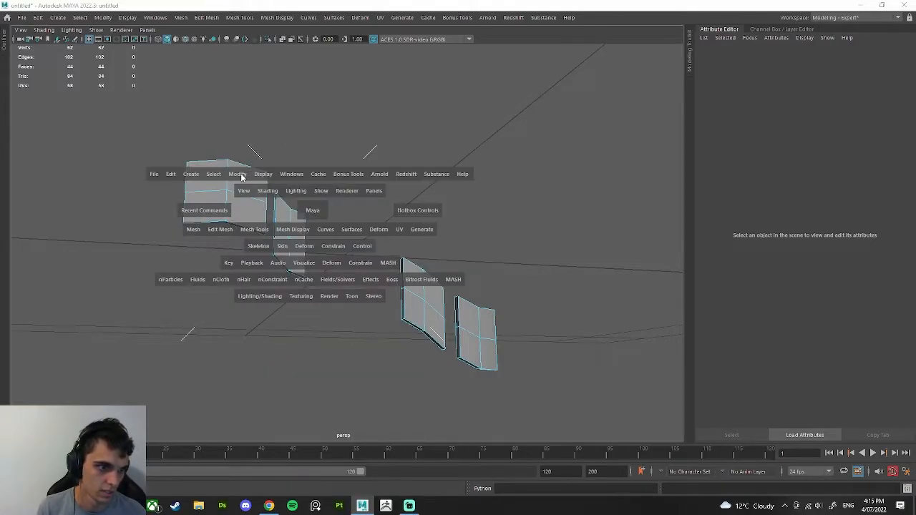
drag(214, 174, 324, 272)
drag(254, 349, 323, 169)
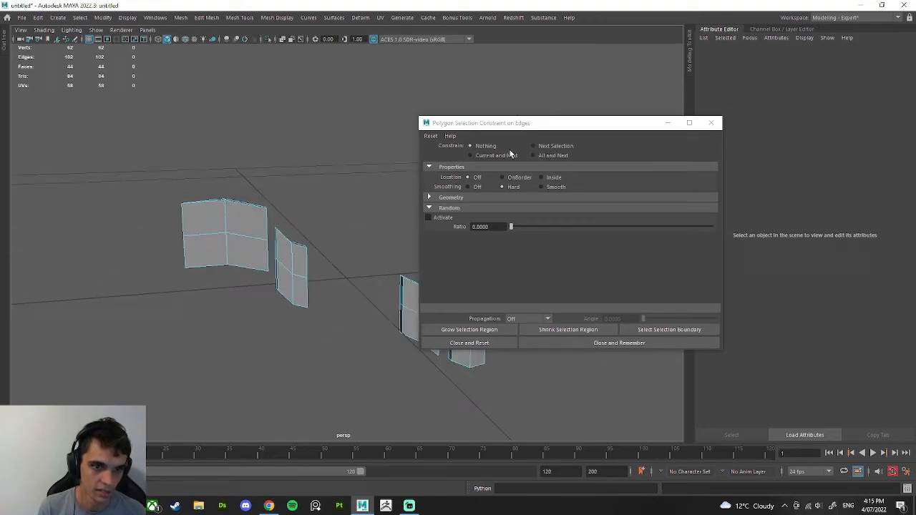
alt+drag(390, 181, 192, 207)
click(546, 156)
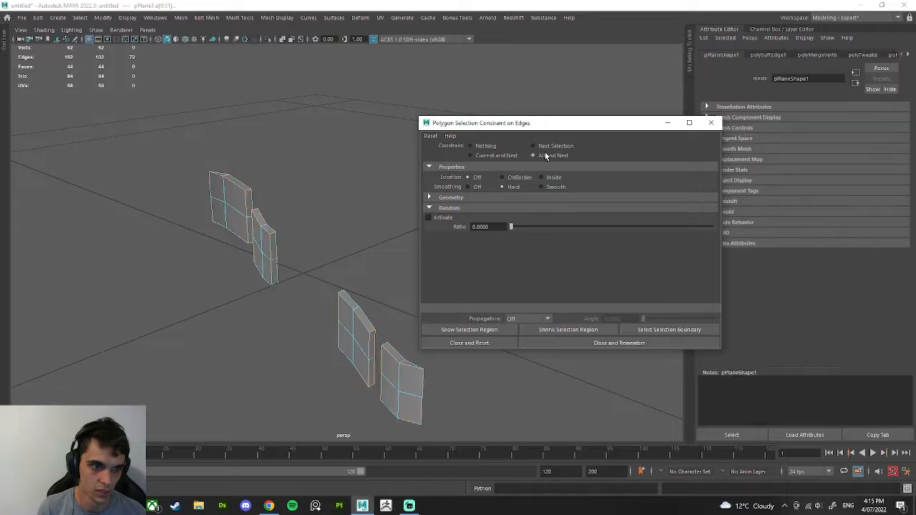
Step: Bevel the selected hard edges with a 0.5 fraction and 1 segment, reset the selection constraint and return to object mode
mouse_move(282, 253)
alt+mouse_down()
mouse_move(286, 284)
mouse_move(296, 246)
alt+mouse_up()
shift+right_drag(243, 206, 283, 203)
alt+drag(317, 232, 275, 145)
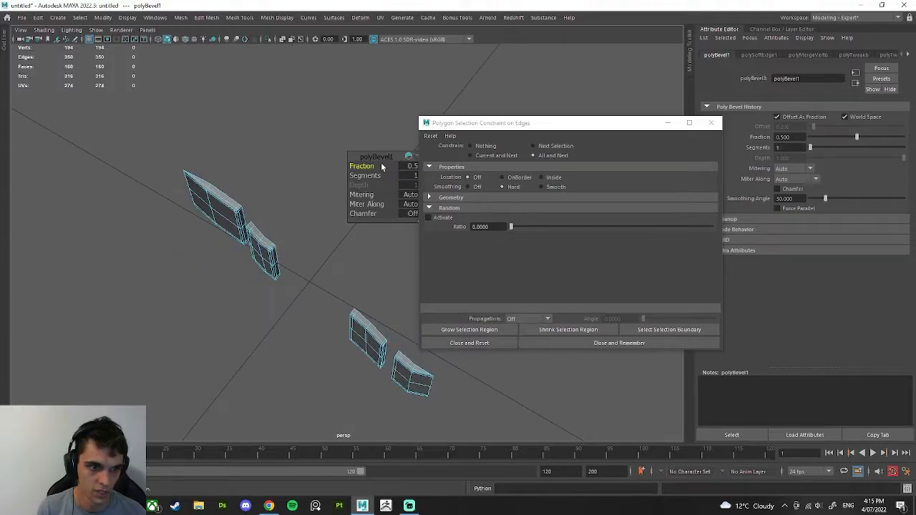
click(491, 343)
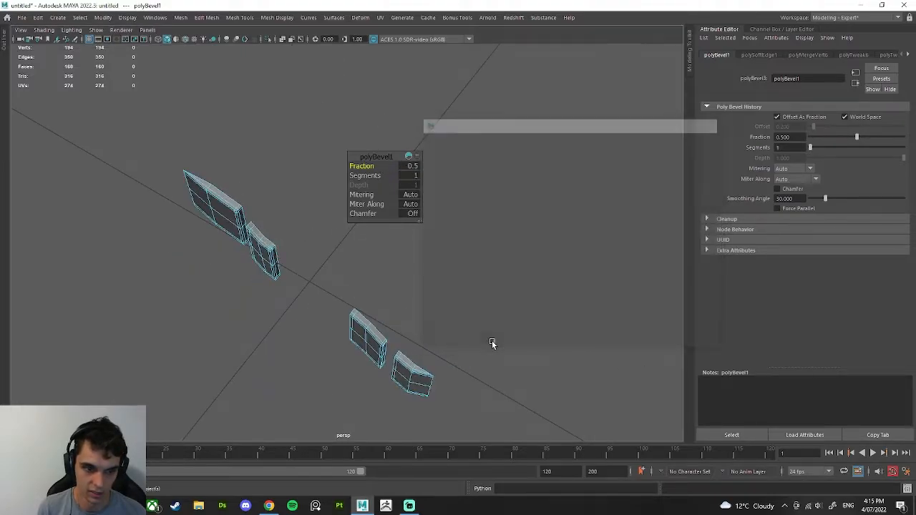
alt+drag(491, 344, 270, 305)
right_drag(270, 304, 282, 249)
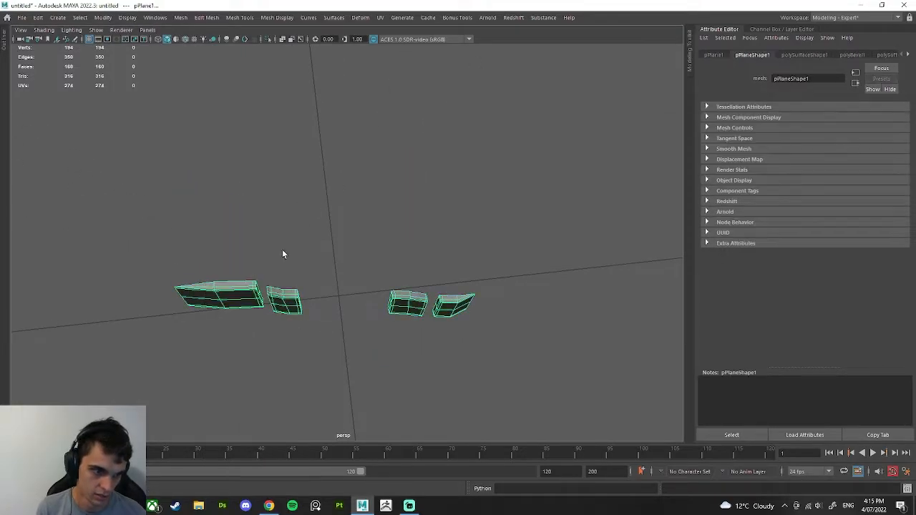
Step: Select the middle vertical edge loop of the narrow block beside the widest one and straighten it by scaling along X
alt+drag(282, 249, 322, 300)
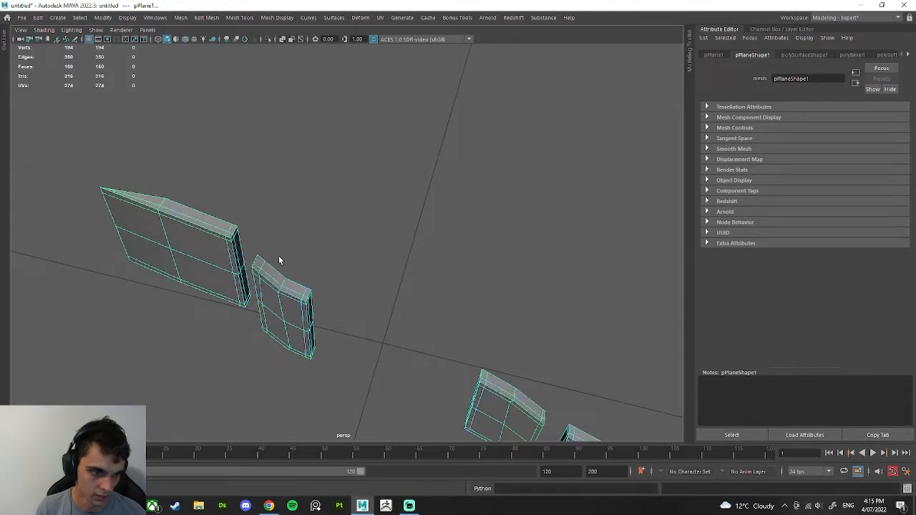
right_drag(278, 255, 278, 249)
alt+drag(279, 255, 295, 264)
double_click(298, 294)
key(r)
drag(345, 312, 367, 254)
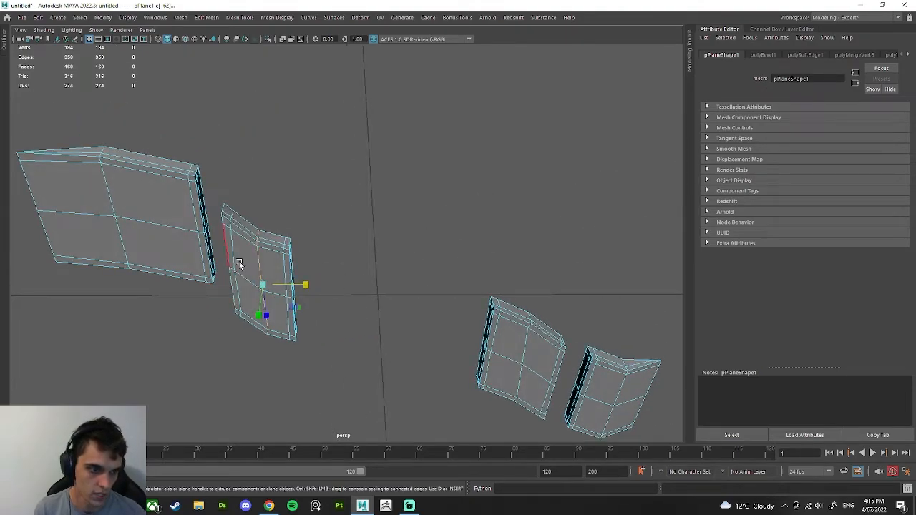
alt+drag(242, 262, 173, 291)
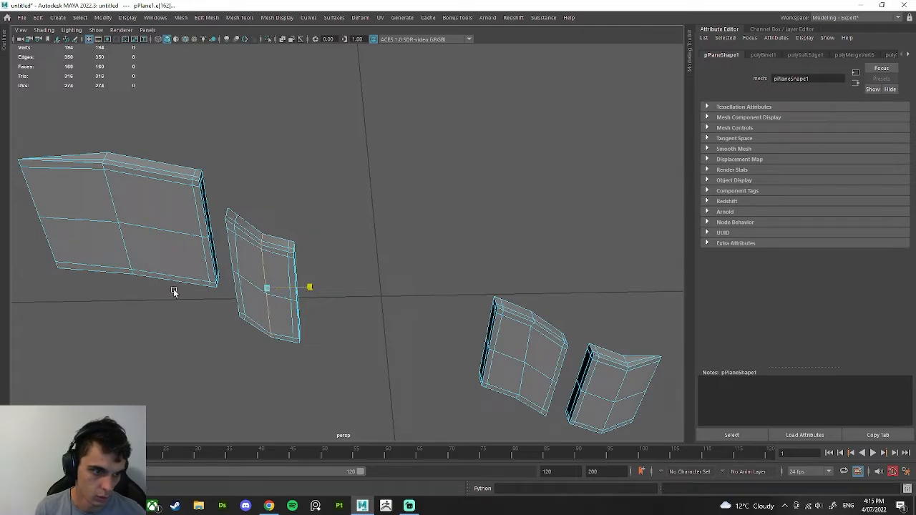
alt+drag(325, 308, 305, 283)
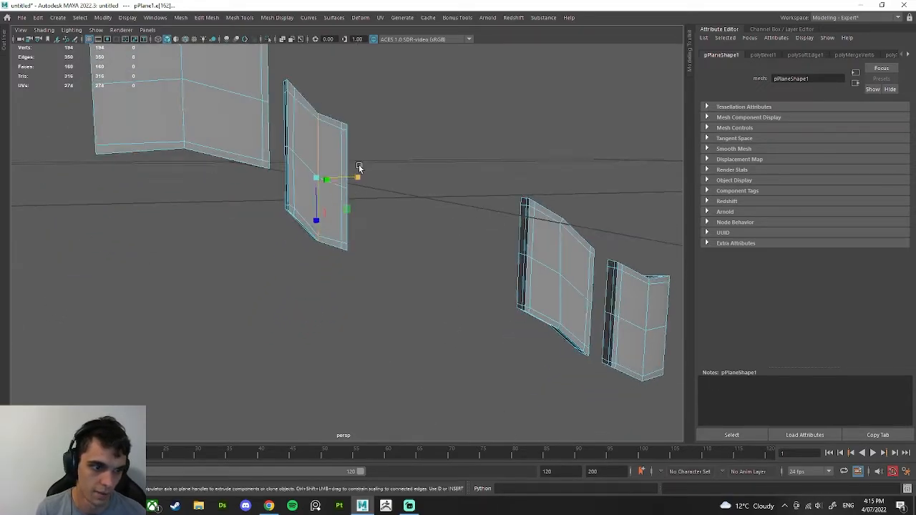
alt+middle_drag(320, 179, 344, 220)
alt+drag(343, 219, 321, 224)
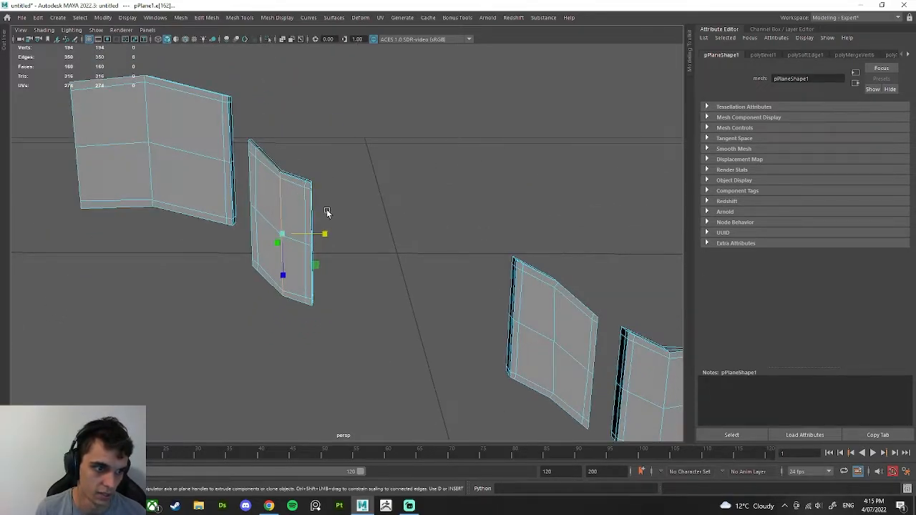
key(ctrl+z)
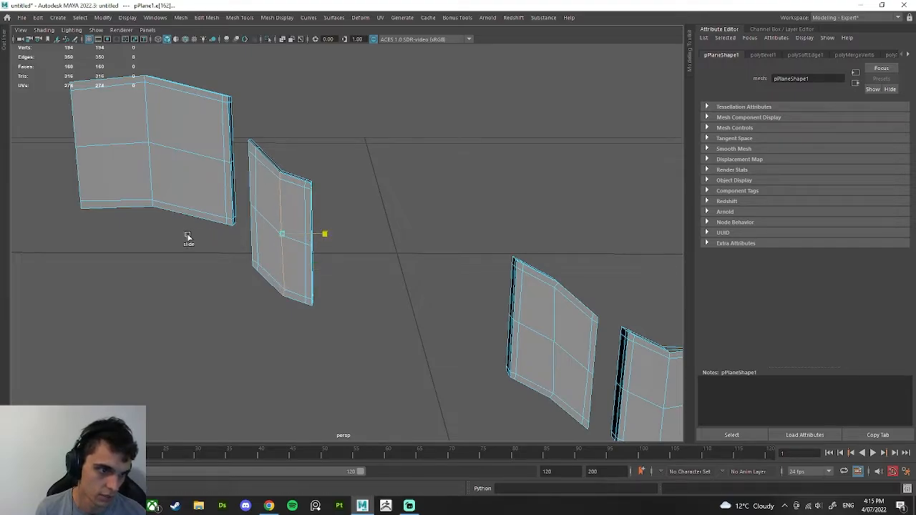
Step: Straighten the narrow block's two side edge loops and the widest block's inner side loop by scaling along X
click(256, 186)
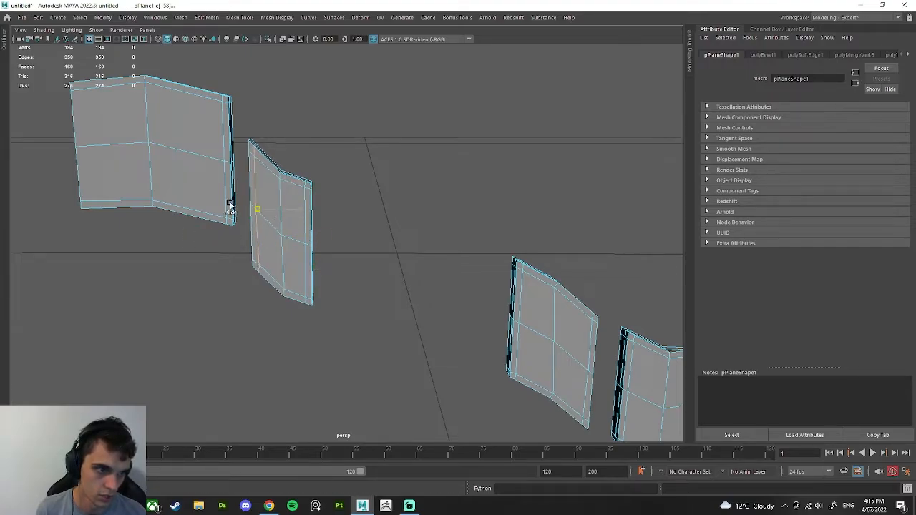
click(302, 265)
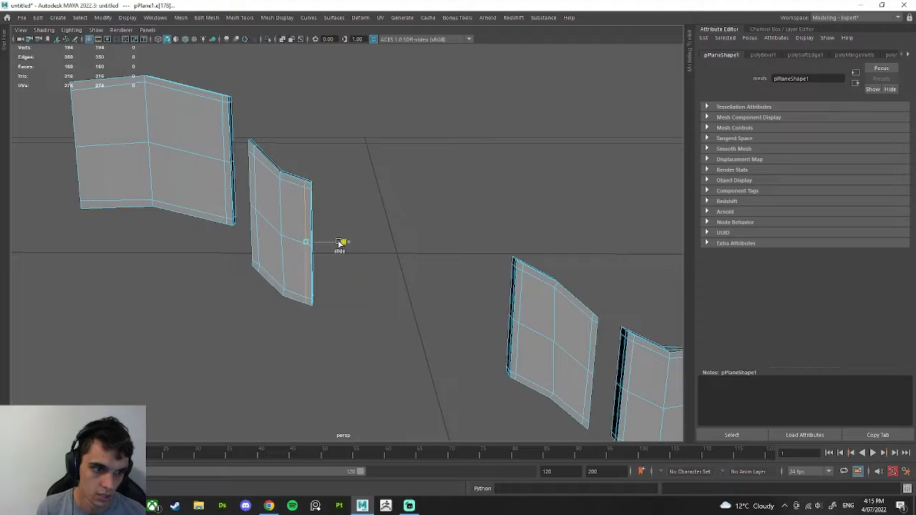
alt+middle_drag(235, 239, 343, 262)
click(331, 179)
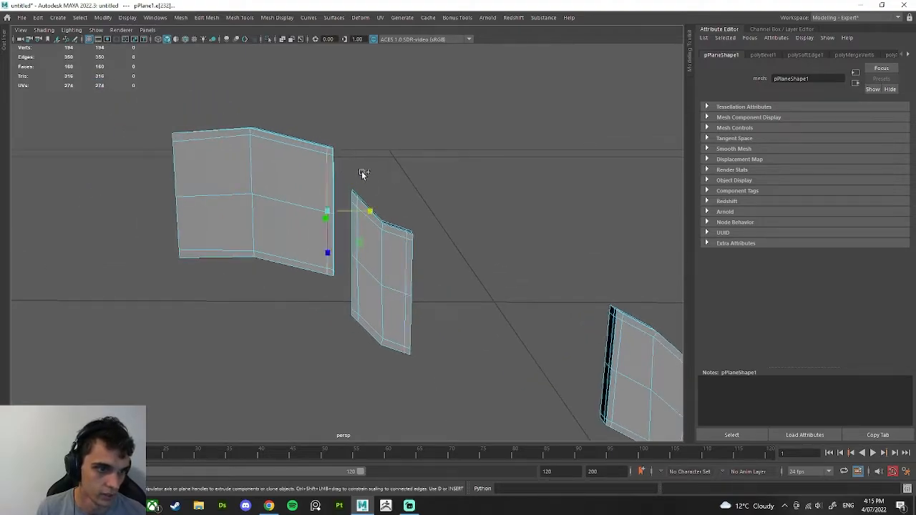
Step: Straighten the three vertical edge loops of the third tread block by scaling each along X
alt+drag(225, 220, 400, 254)
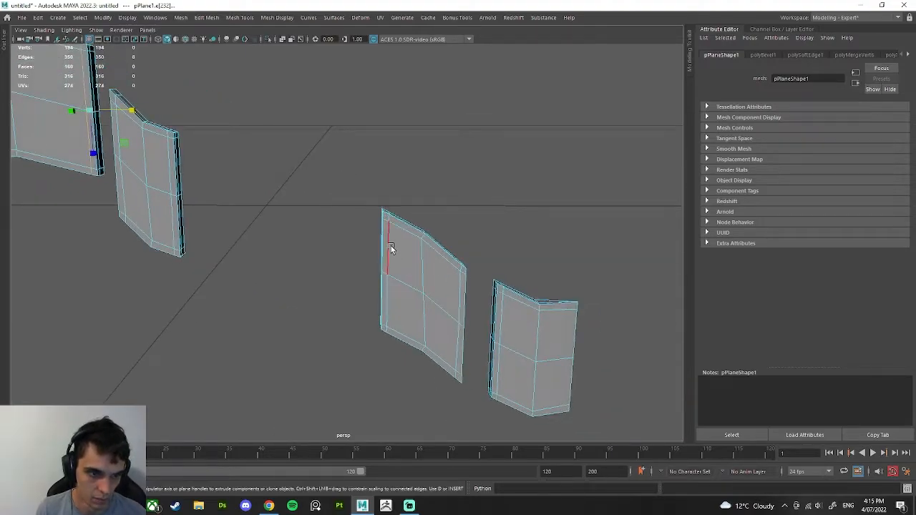
click(422, 251)
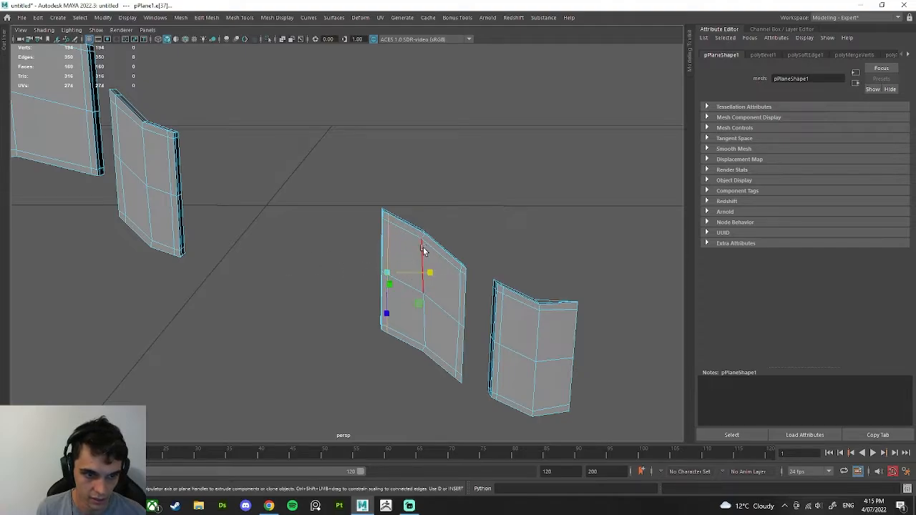
click(413, 357)
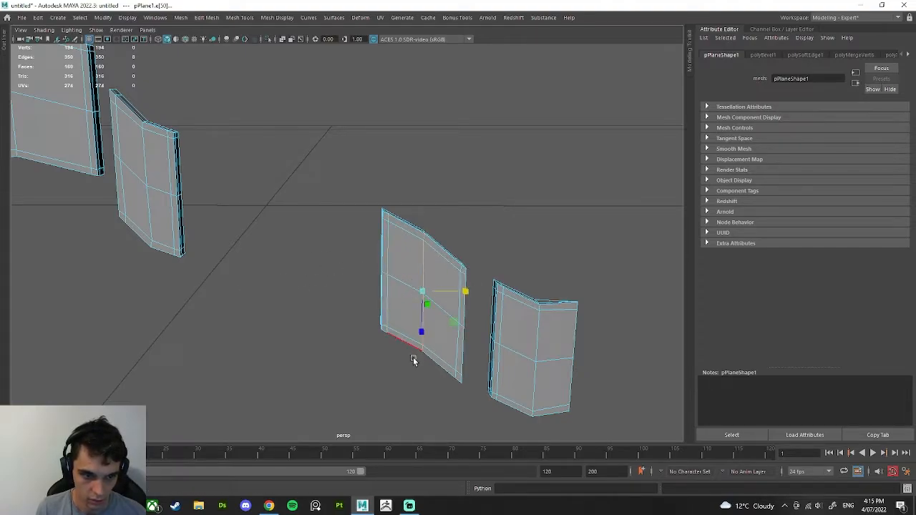
double_click(455, 345)
drag(498, 320, 384, 312)
alt+middle_drag(544, 338, 424, 266)
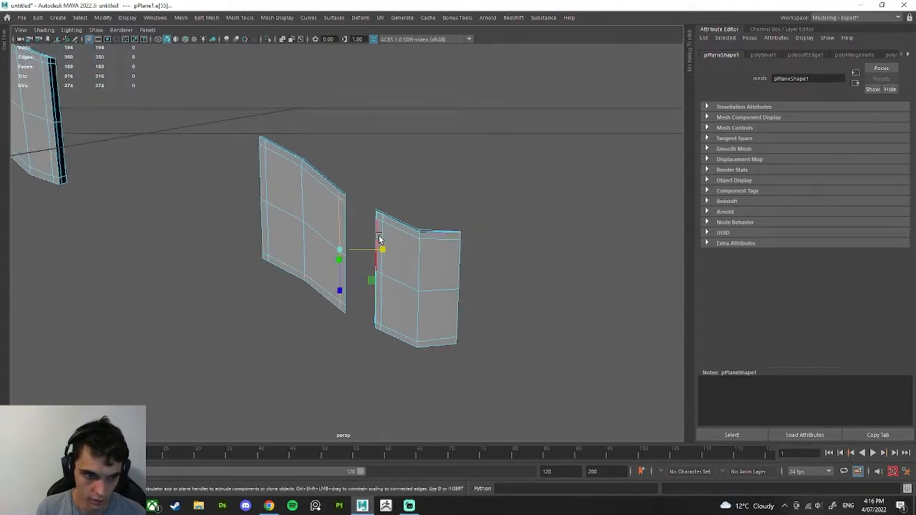
Step: Straighten the inner side loop and middle vertical edge loop of the last tread block along X
click(379, 240)
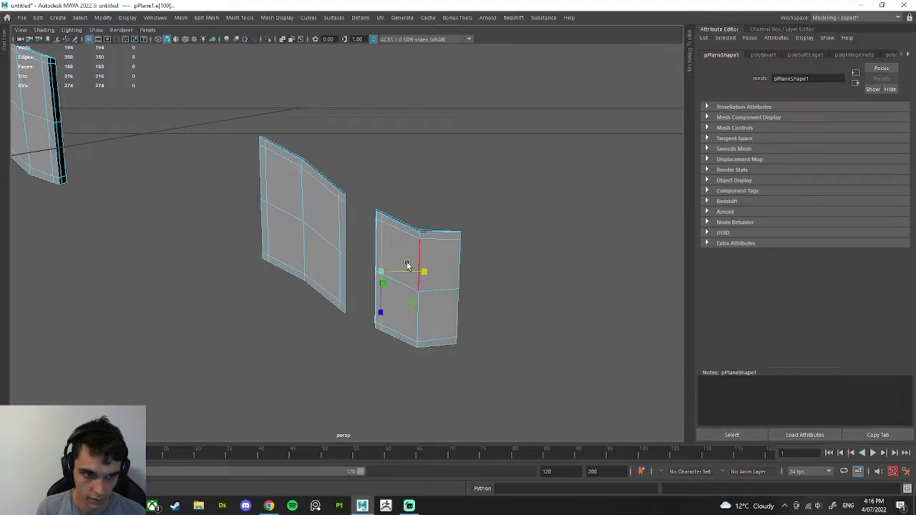
click(419, 250)
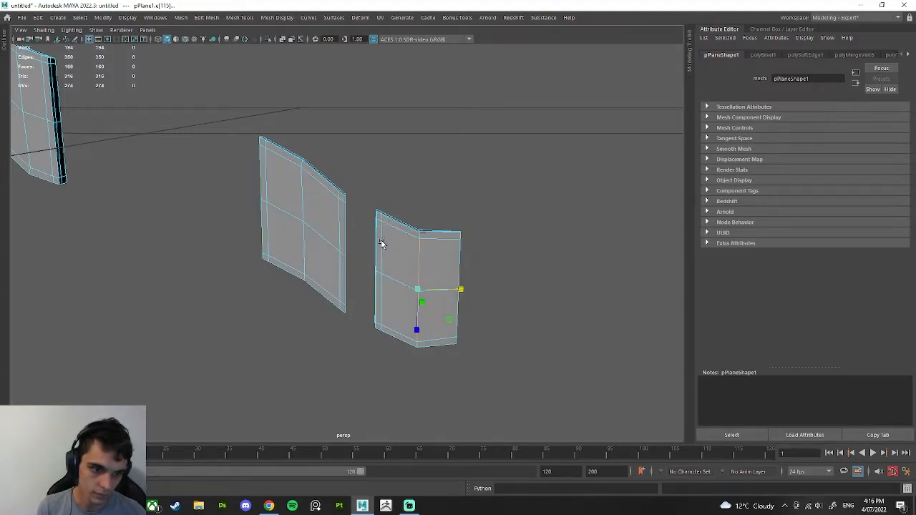
alt+middle_drag(382, 243, 353, 263)
Step: In the front view, select the vertices on the widest block's outer side and flatten them along X
key(space)
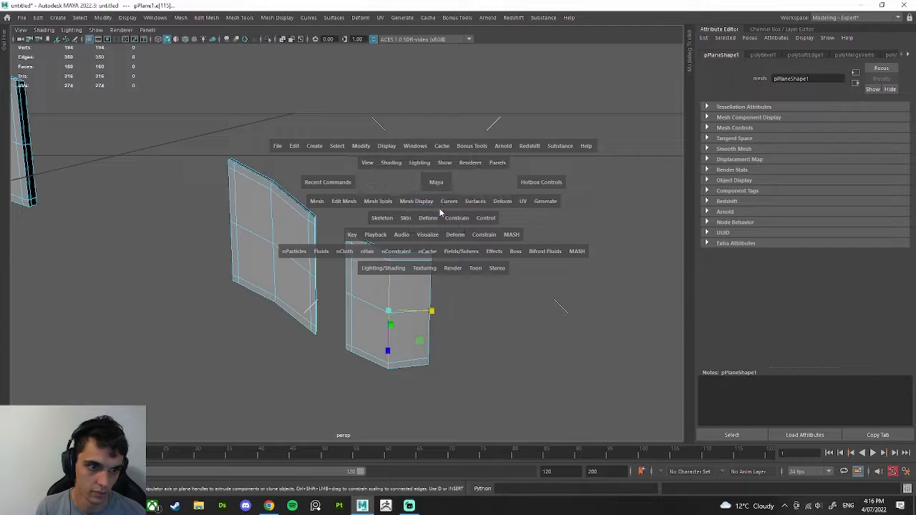
drag(441, 213, 434, 226)
right_drag(409, 151, 356, 130)
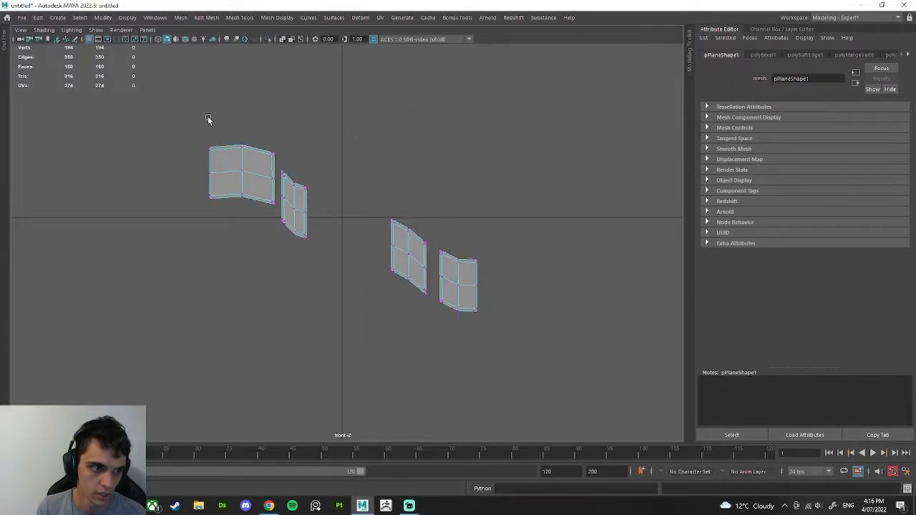
drag(177, 117, 209, 228)
key(w)
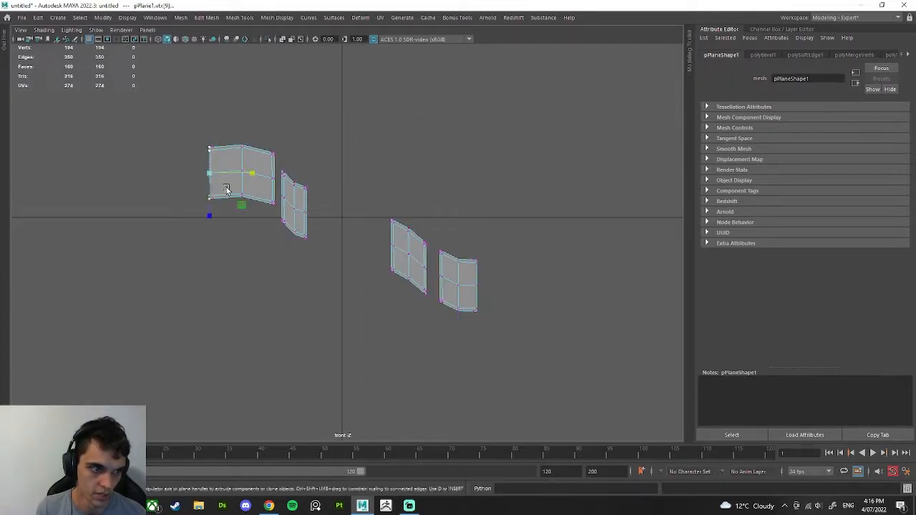
drag(254, 171, 144, 165)
Step: Flatten the side vertex columns of the last tread block and the facing side of the third block along X
drag(510, 351, 439, 313)
click(523, 287)
scroll(480, 277, up, 2)
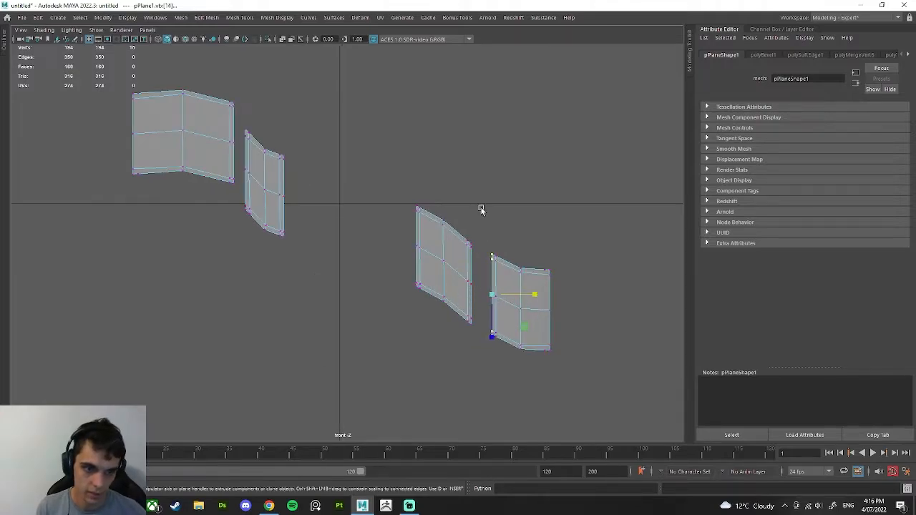
drag(467, 229, 489, 378)
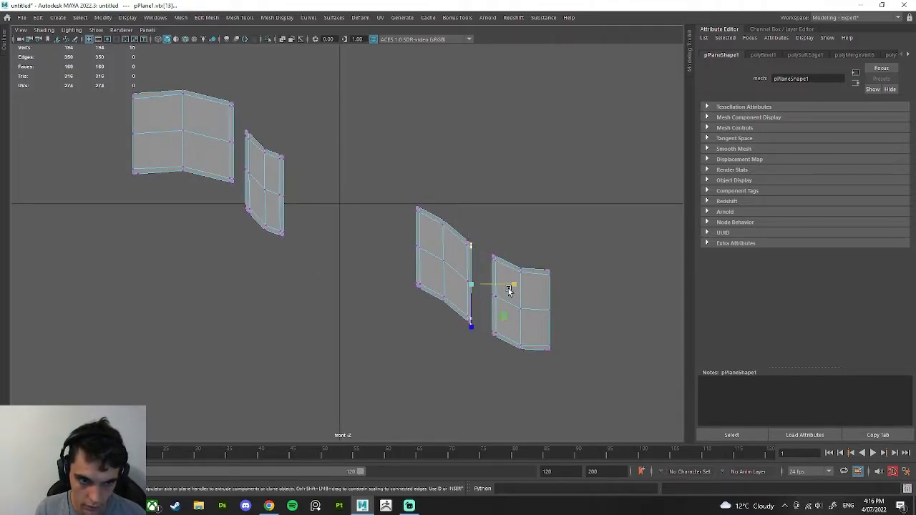
alt+middle_drag(512, 282, 554, 298)
Step: Flatten the third block's inner side vertices and the remaining side columns of the narrow and widest blocks along X
drag(427, 191, 462, 358)
drag(358, 311, 292, 266)
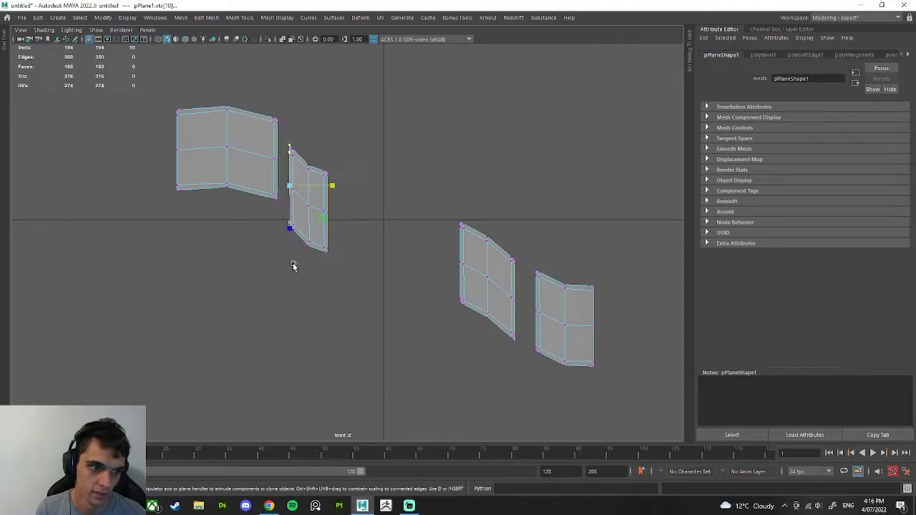
drag(277, 106, 288, 228)
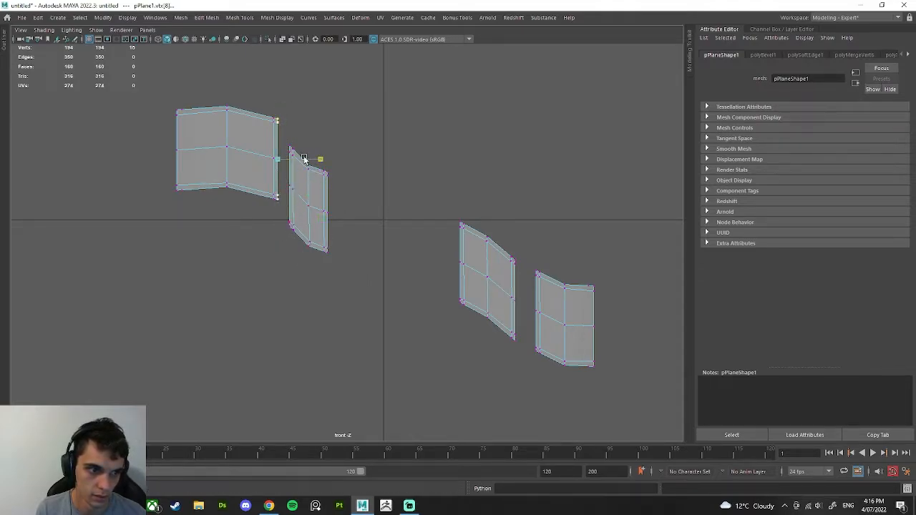
Step: Return to the perspective view in object mode and delete the tread blocks' construction history
key(space)
drag(233, 160, 235, 137)
alt+drag(276, 186, 256, 215)
right_drag(203, 221, 274, 162)
mouse_move(274, 162)
alt+mouse_down()
mouse_move(340, 209)
mouse_move(285, 206)
alt+mouse_up()
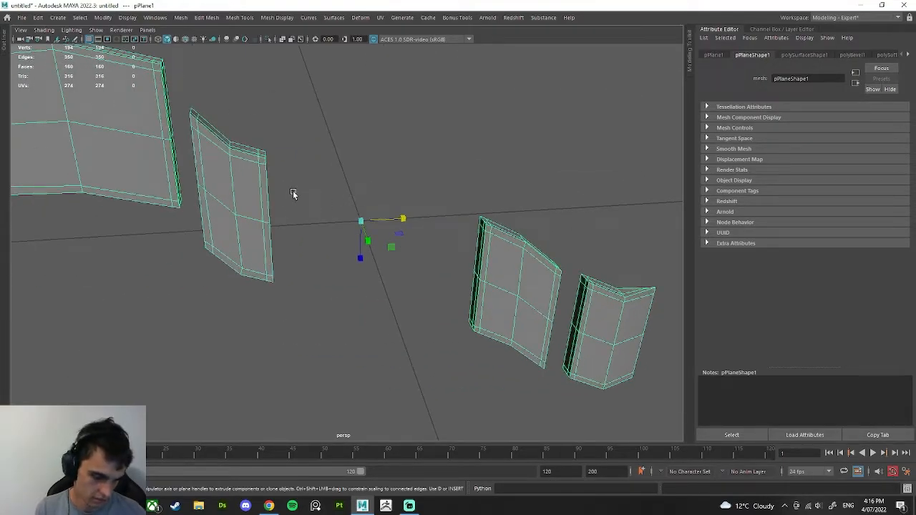
key(alt+shift+d)
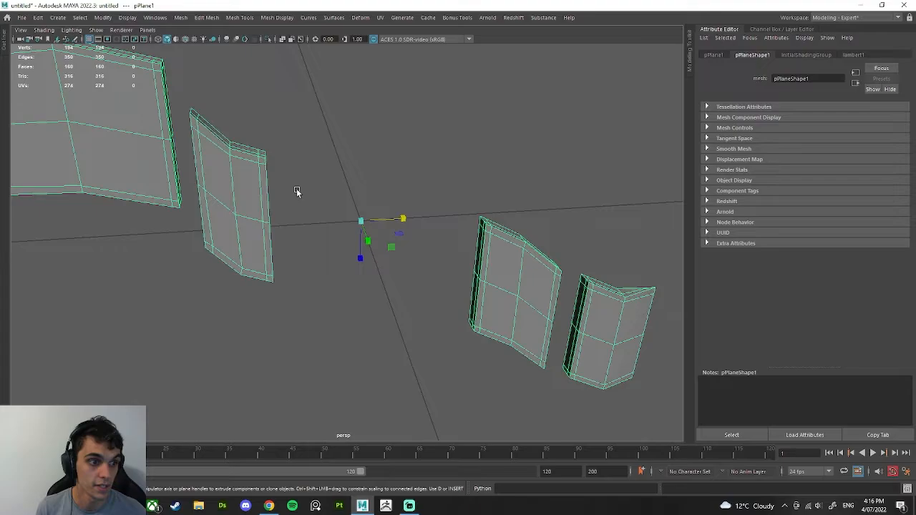
Step: Preview the tread blocks with smoothing, then restore their unsmoothed display and clear the selection
click(351, 189)
scroll(315, 221, down, 4)
alt+drag(297, 234, 321, 232)
click(322, 233)
key(3)
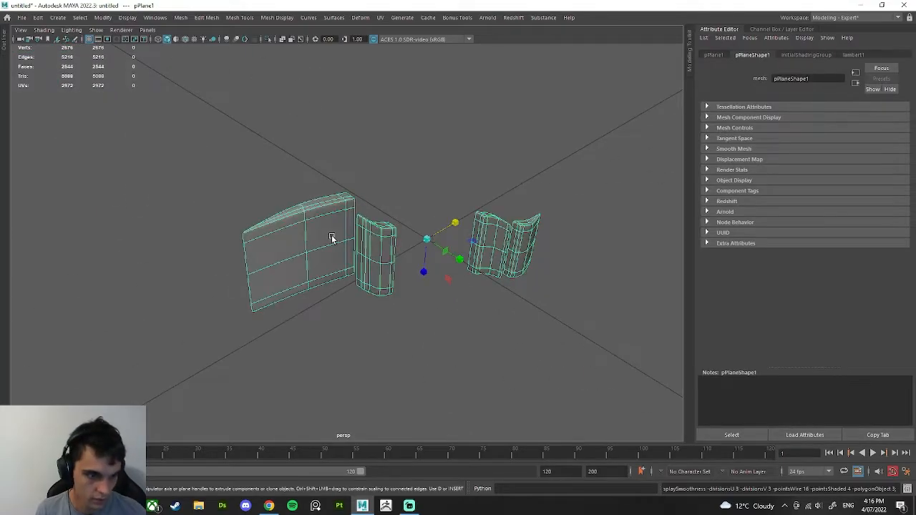
click(391, 186)
alt+drag(391, 186, 362, 197)
click(430, 210)
click(390, 184)
Step: Create a polygon cylinder and set its Subdivisions Axis to 50
key(space)
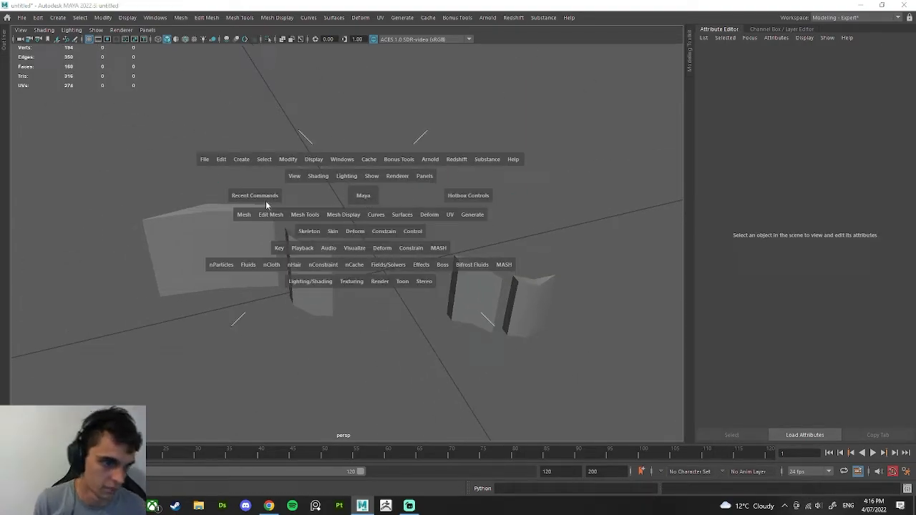
click(244, 159)
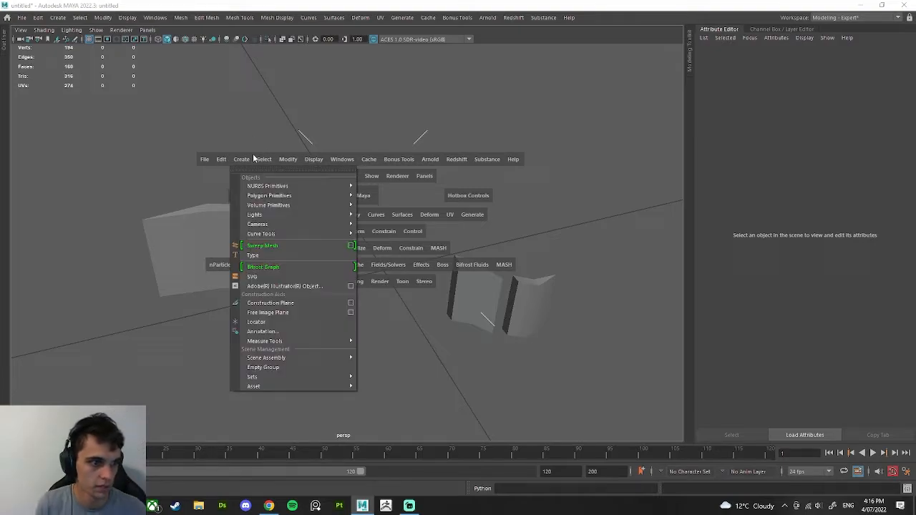
mouse_move(272, 196)
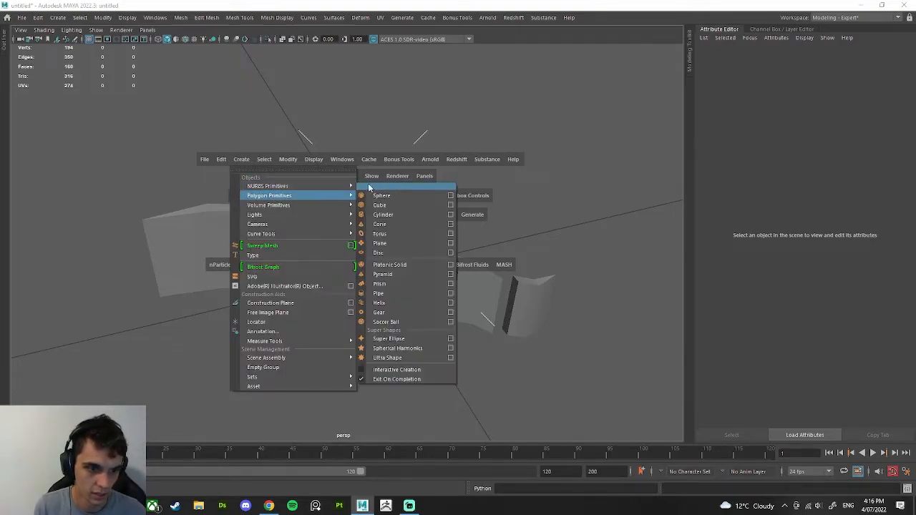
click(400, 217)
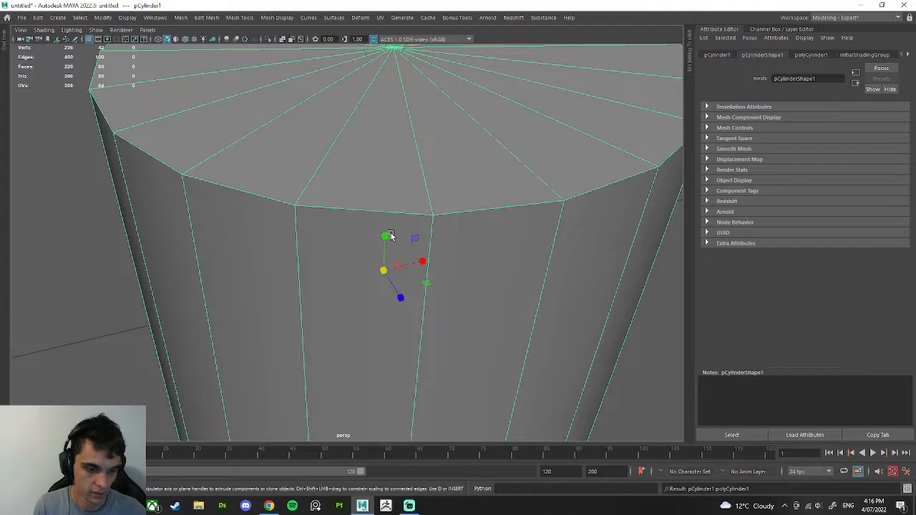
key(t)
click(429, 186)
key(Return)
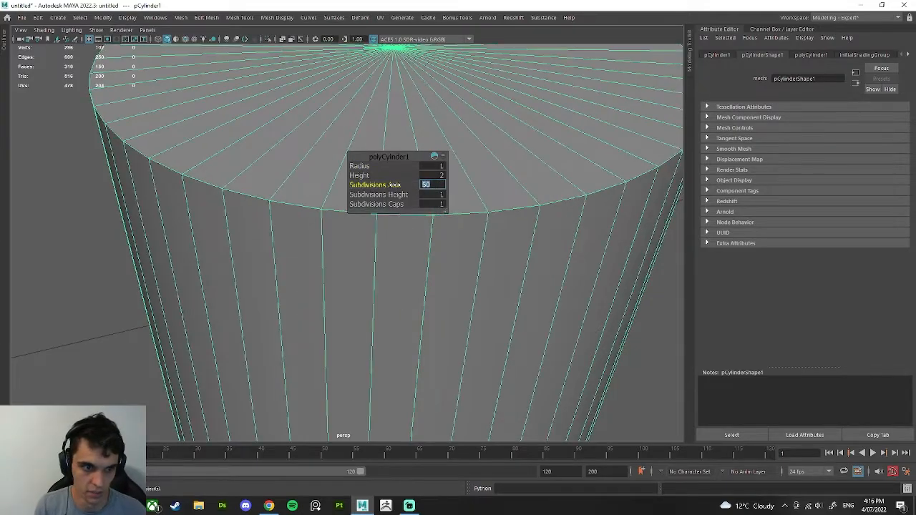
Step: Rotate the cylinder onto its side so its axis runs along the row of tread blocks
scroll(284, 141, down, 5)
alt+drag(292, 156, 353, 203)
key(e)
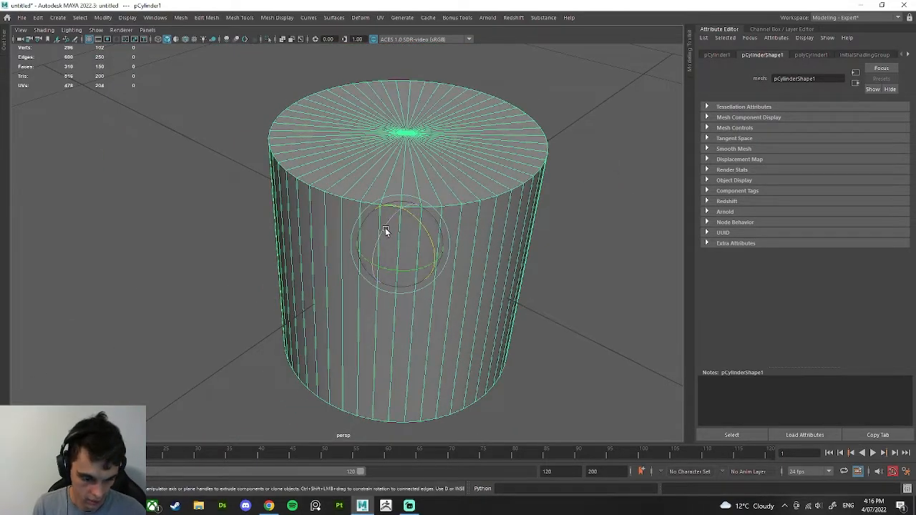
drag(385, 230, 438, 190)
Step: Position the cylinder behind the tread blocks, proportion it as a wheel about as wide as their row, and deselect it
key(w)
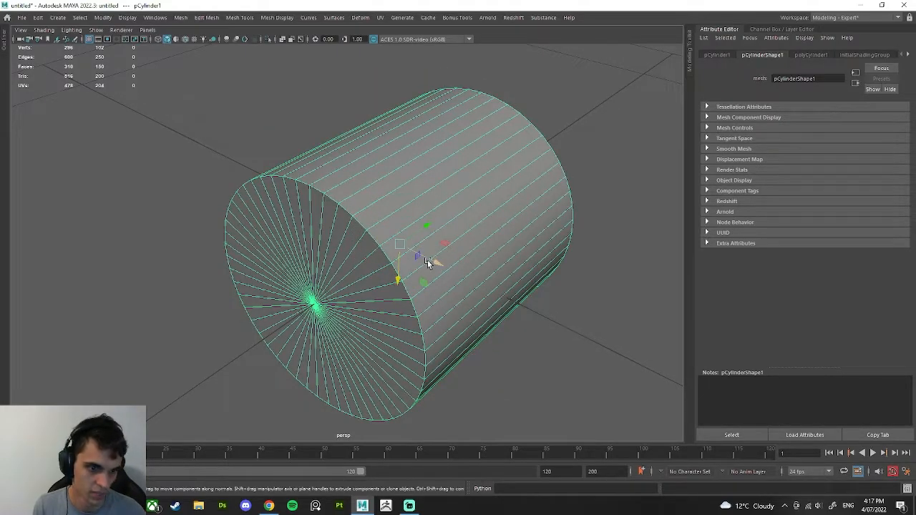
drag(430, 266, 326, 274)
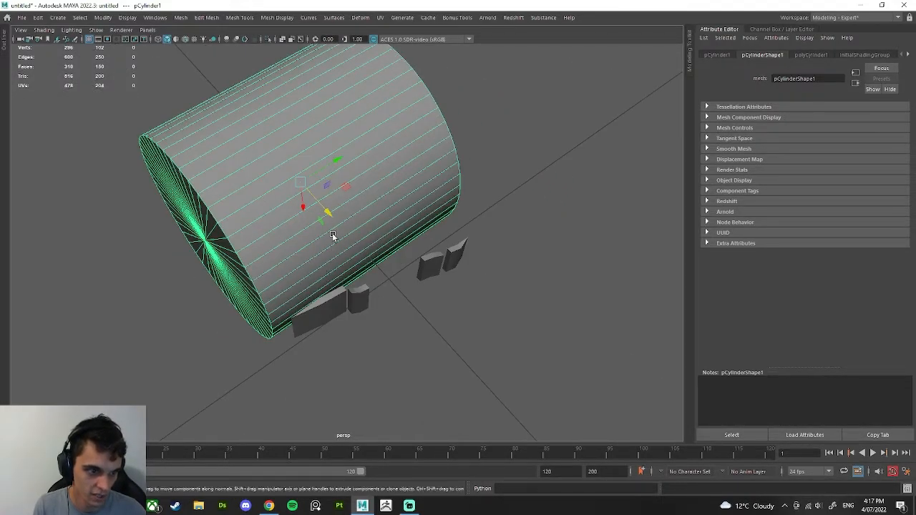
alt+drag(315, 213, 394, 251)
drag(315, 247, 351, 250)
alt+drag(391, 239, 499, 225)
key(w)
click(499, 224)
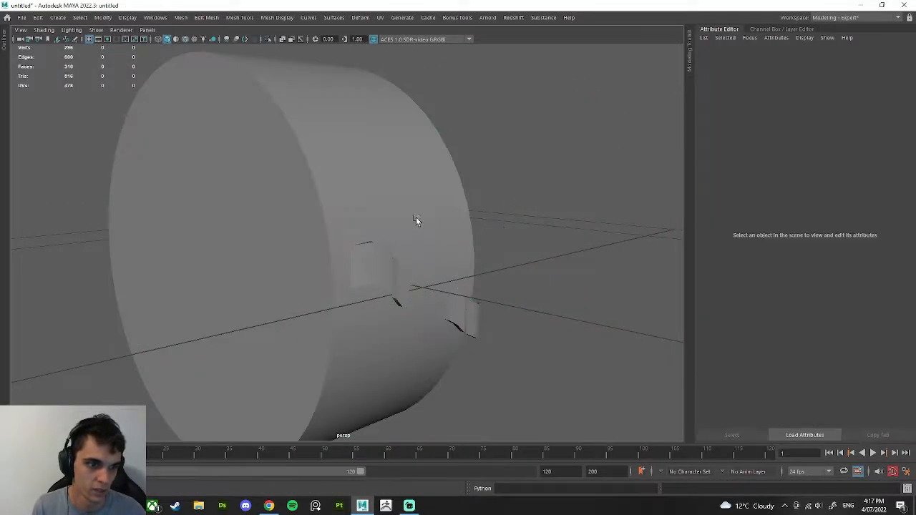
Step: Insert an edge loop around the middle of the cylinder's side wall with the Multi-Cut tool
alt+drag(417, 219, 400, 231)
click(398, 228)
key(ctrl+shift+x)
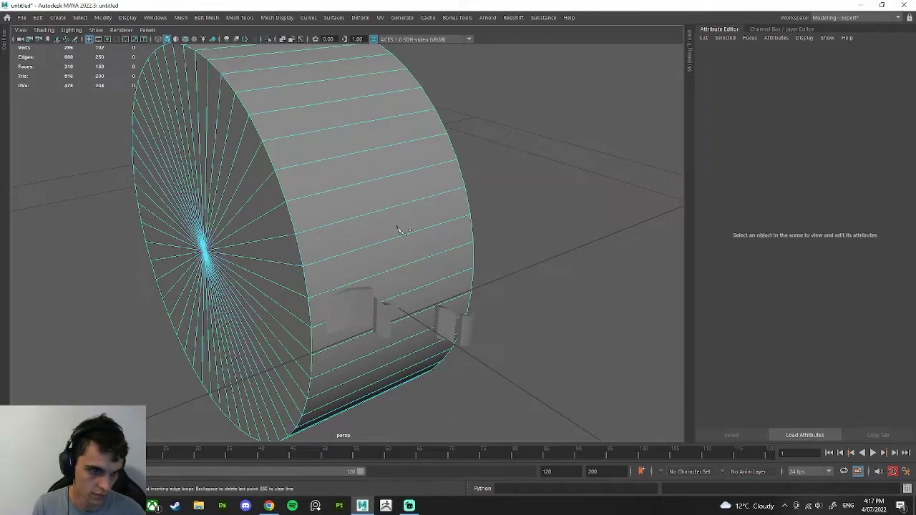
ctrl+click(374, 187)
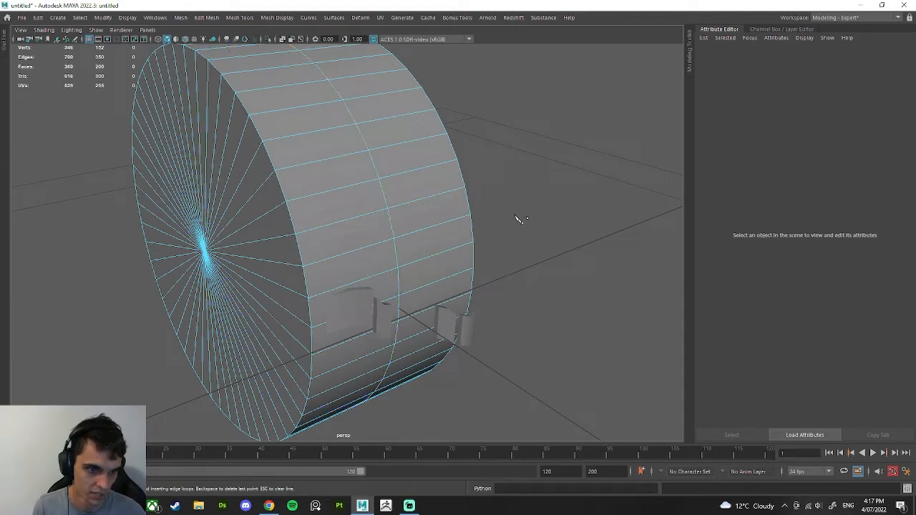
Step: Convert the cylinder's middle edge loop into a circular curve with Polygon Edges to Curve
alt+drag(517, 219, 462, 222)
alt+drag(348, 235, 307, 166)
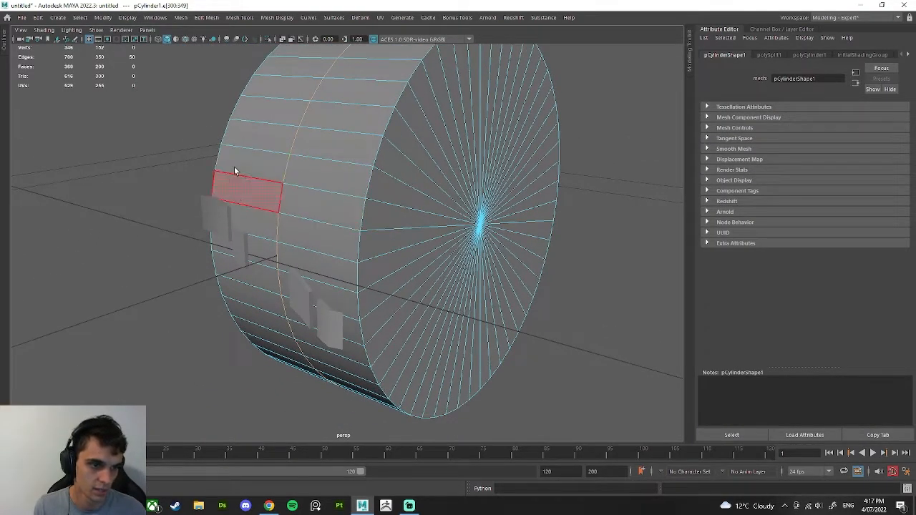
key(space)
key(space)
click(229, 138)
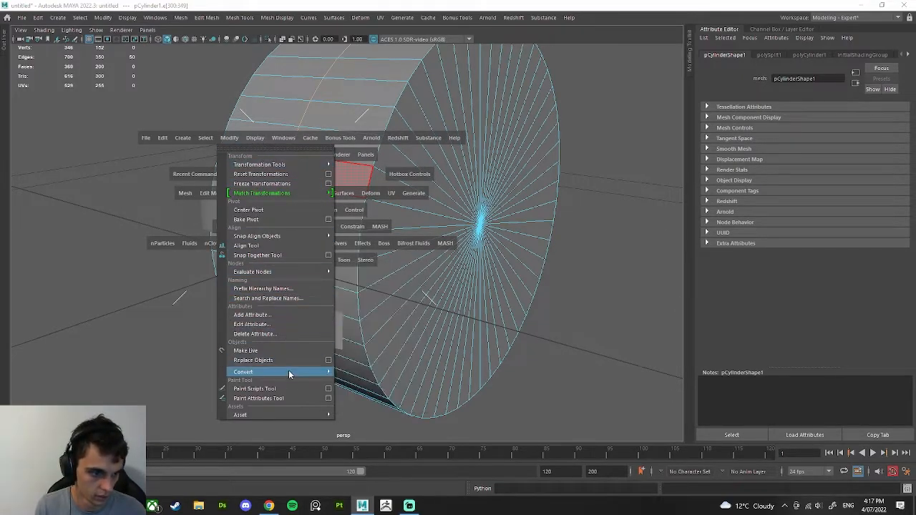
mouse_move(300, 373)
click(395, 357)
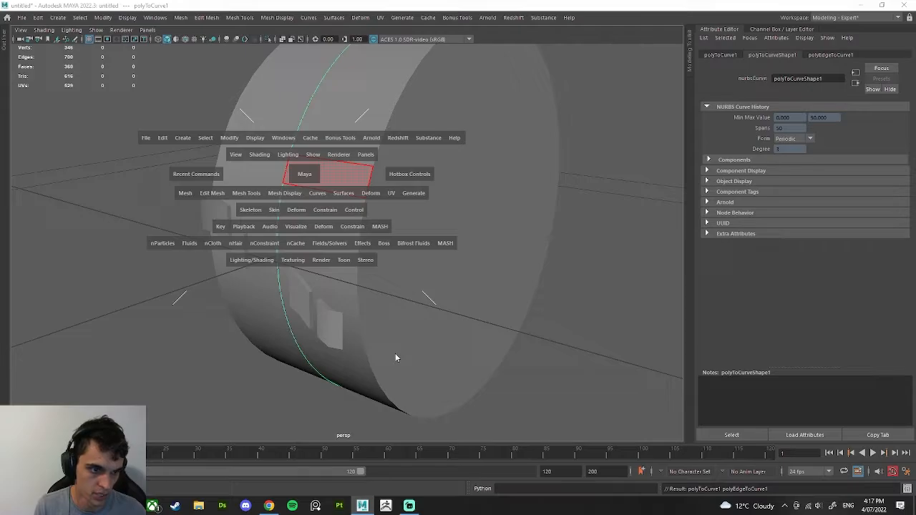
Step: Delete the cylinder while keeping the extracted circular curve, and select the curve
click(398, 125)
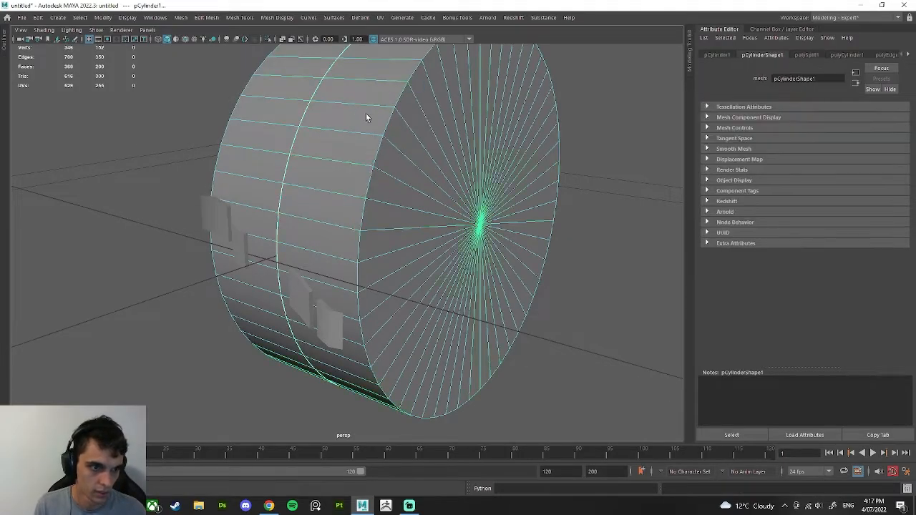
shift+click(287, 164)
click(287, 170)
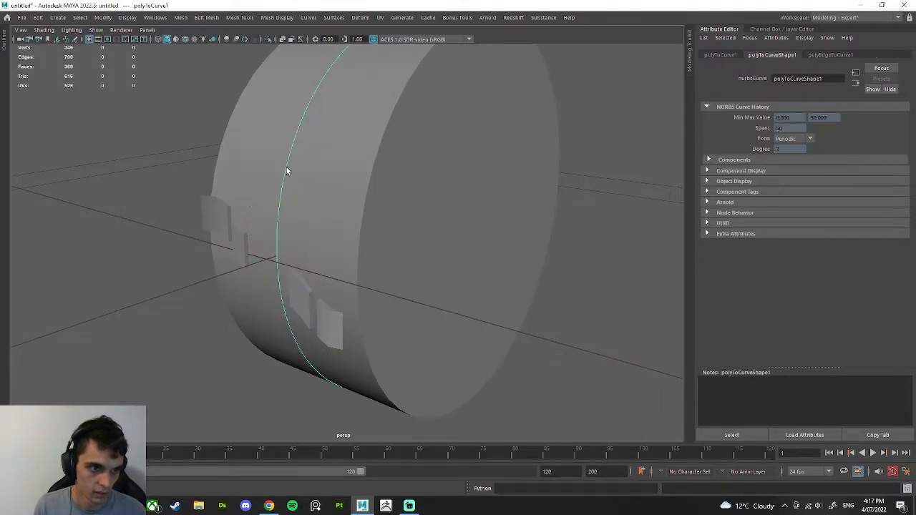
click(326, 206)
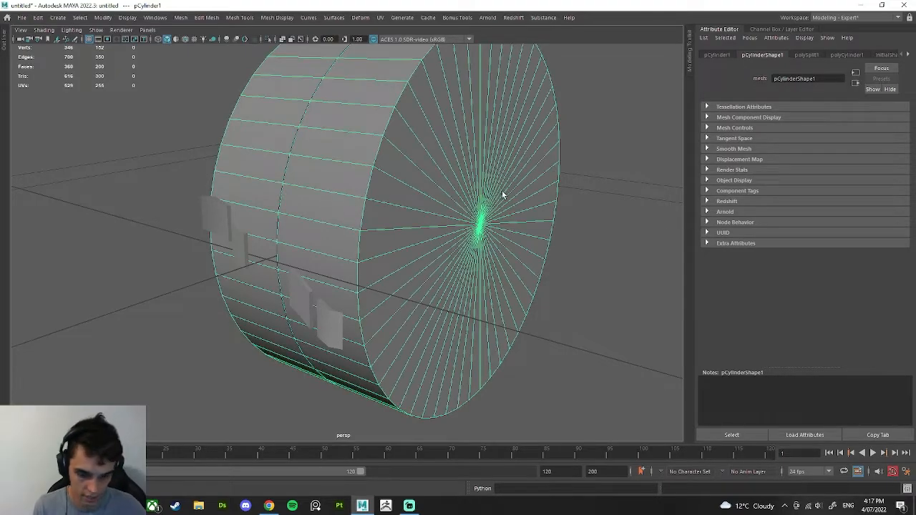
key(Delete)
click(282, 189)
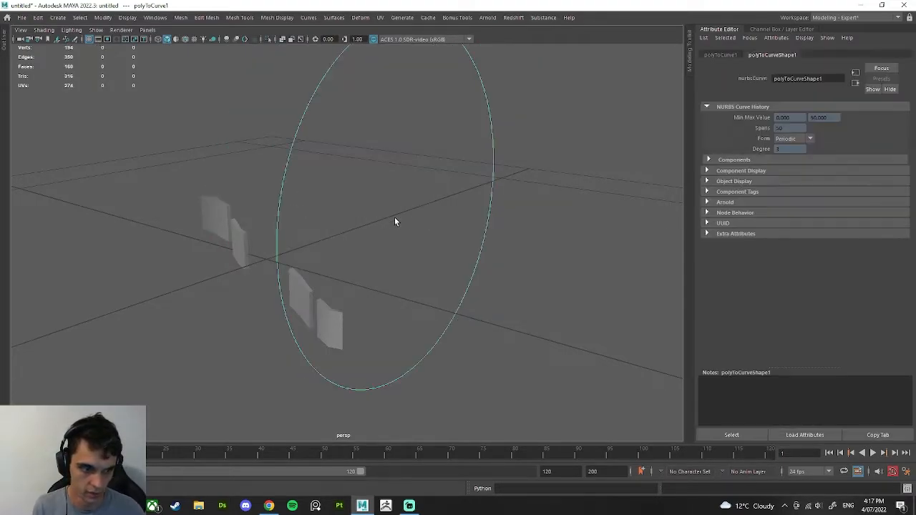
Step: Create a MASH network from the tread block mesh
alt+drag(394, 219, 617, 285)
key(w)
key(ctrl+z)
click(476, 199)
alt+drag(476, 199, 265, 213)
click(271, 266)
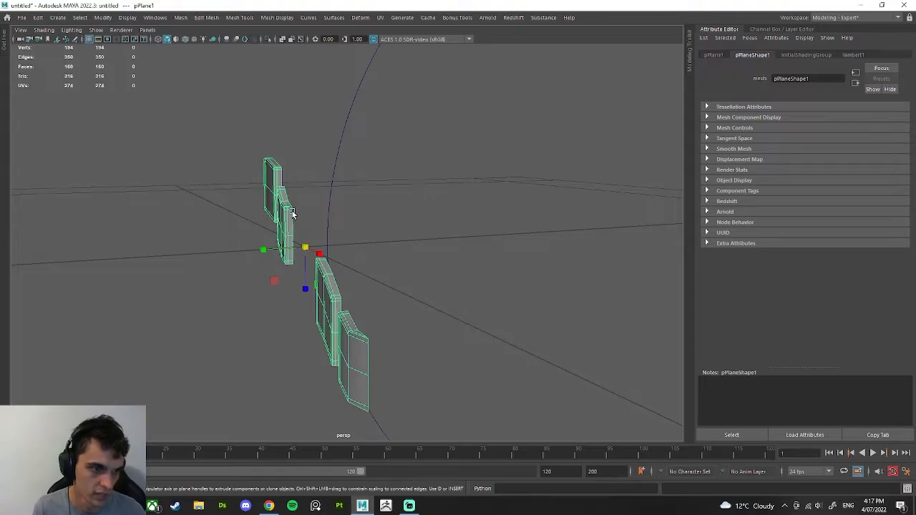
key(space)
click(368, 265)
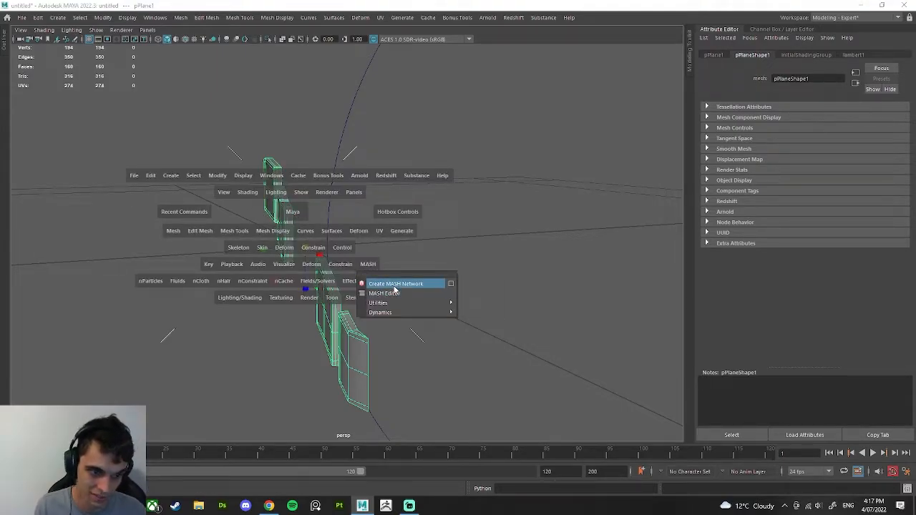
click(395, 286)
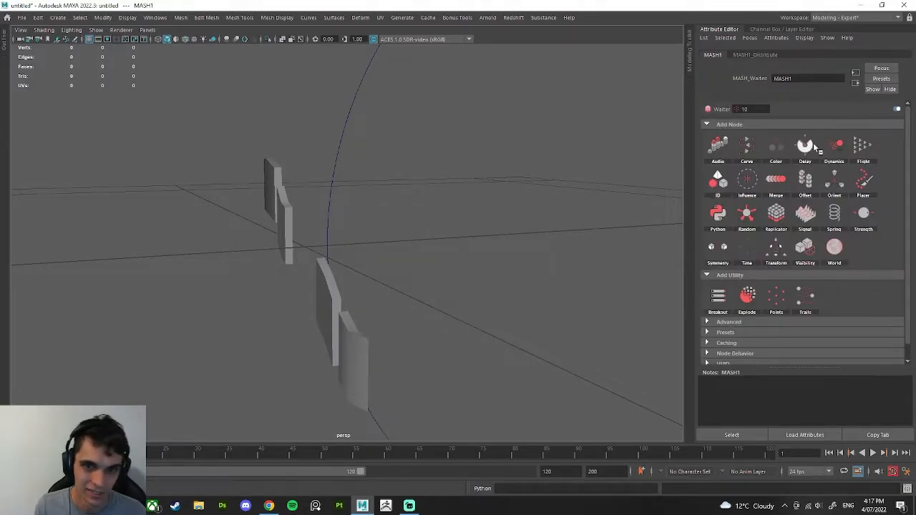
Step: Open the MASH Editor and the Outliner, with the editor window placed clear of the tread blocks
key(space)
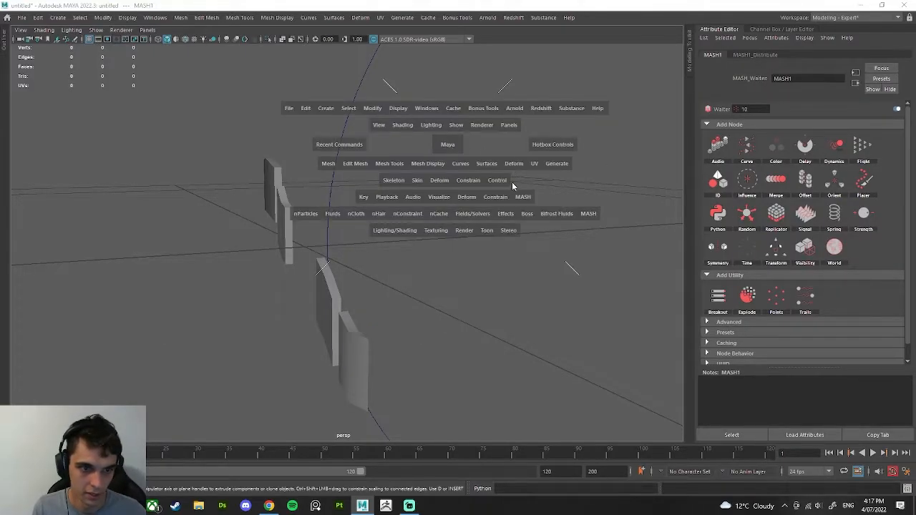
click(522, 197)
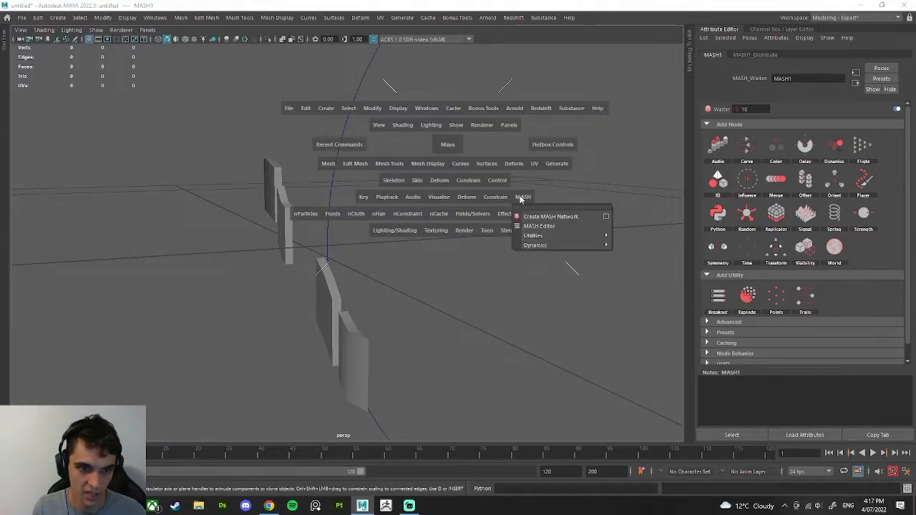
click(552, 226)
drag(167, 97, 147, 129)
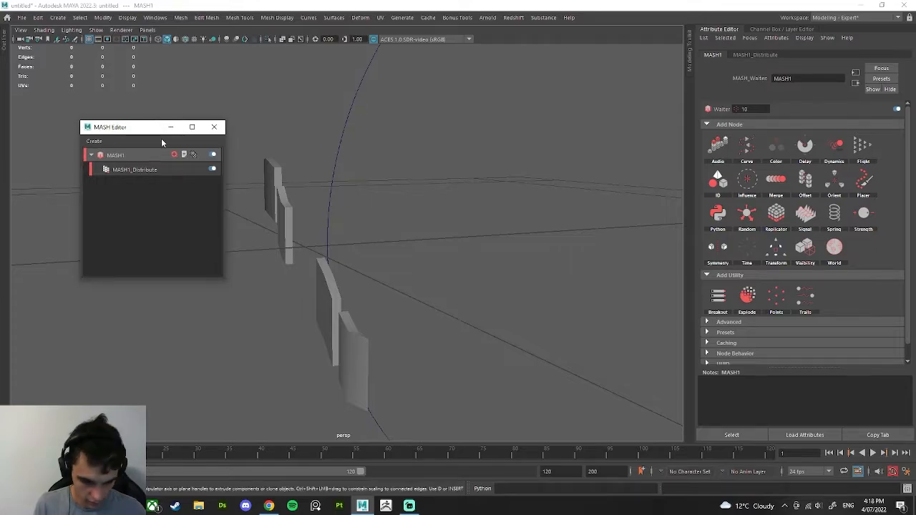
key(ctrl+o)
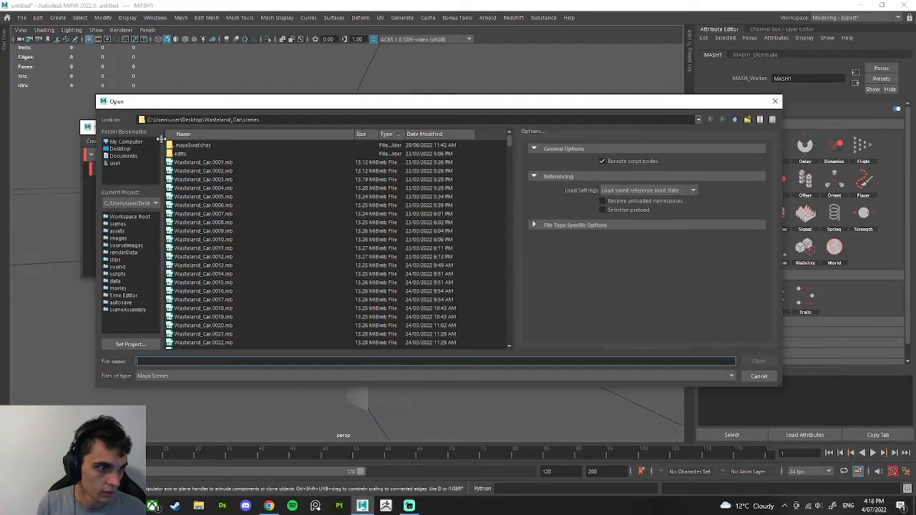
click(775, 102)
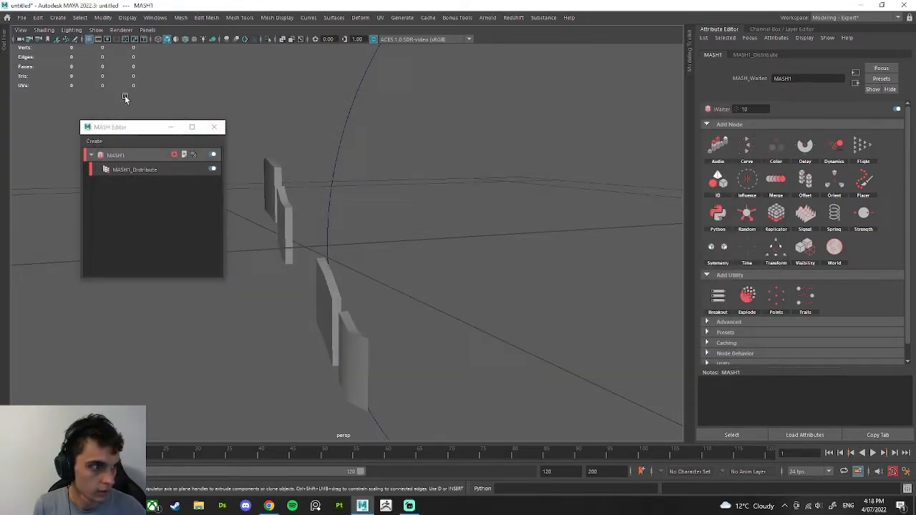
click(4, 43)
drag(144, 128, 219, 116)
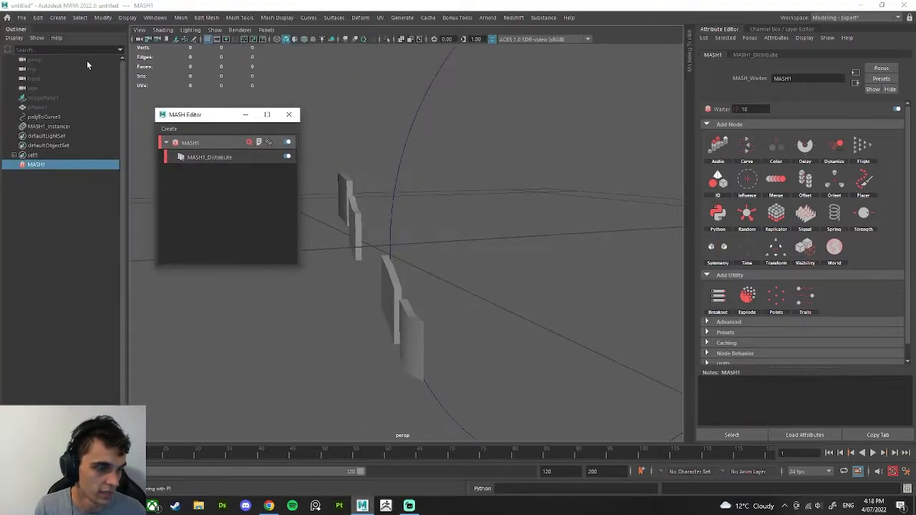
Step: Add a Curve node to the MASH network and connect the circular curve as its input curve
click(250, 142)
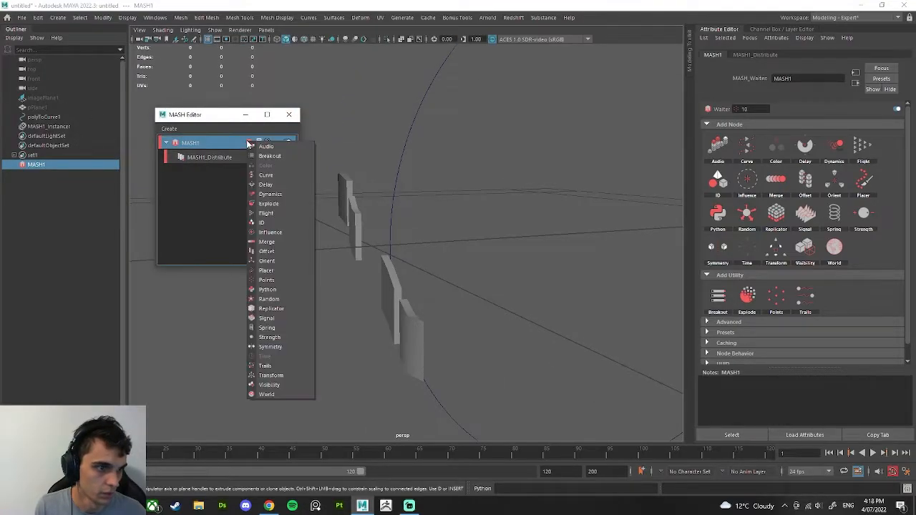
click(270, 179)
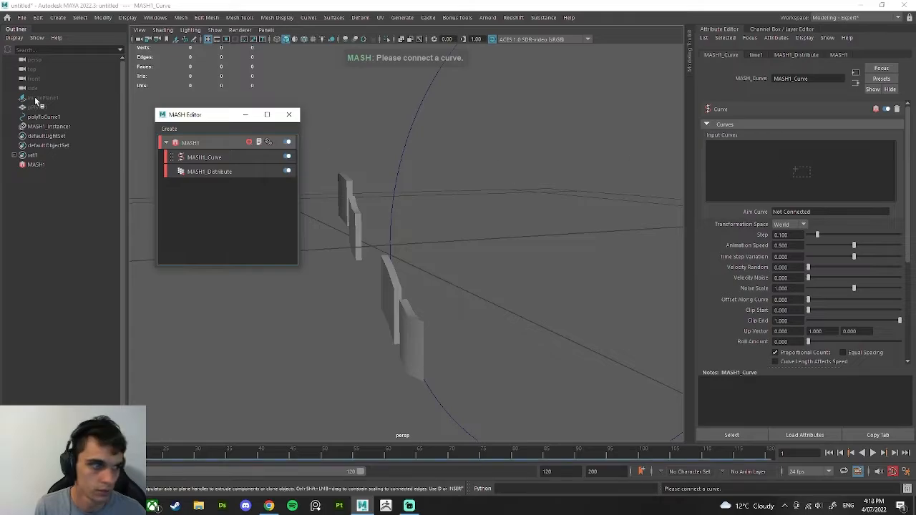
drag(42, 122, 809, 180)
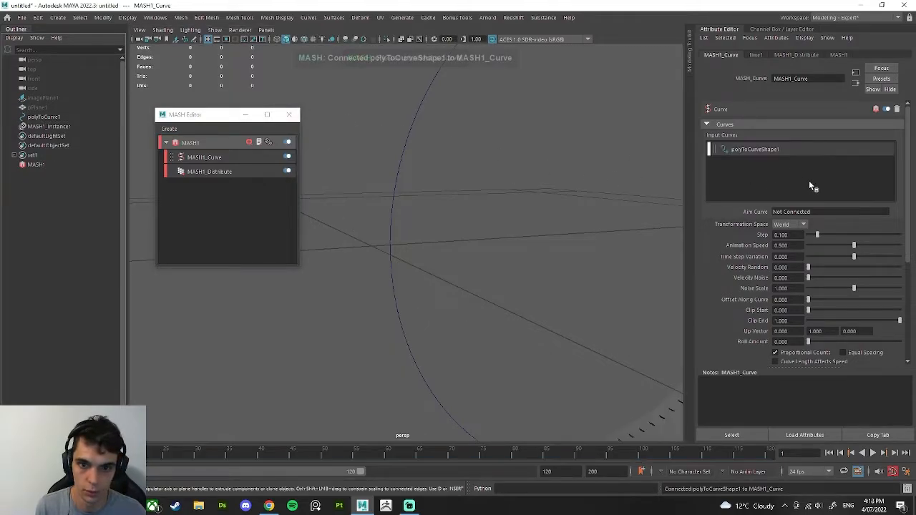
Step: Unhide the original tread block mesh pPlane1 and open the settings of the MASH Curve node
alt+drag(616, 169, 346, 73)
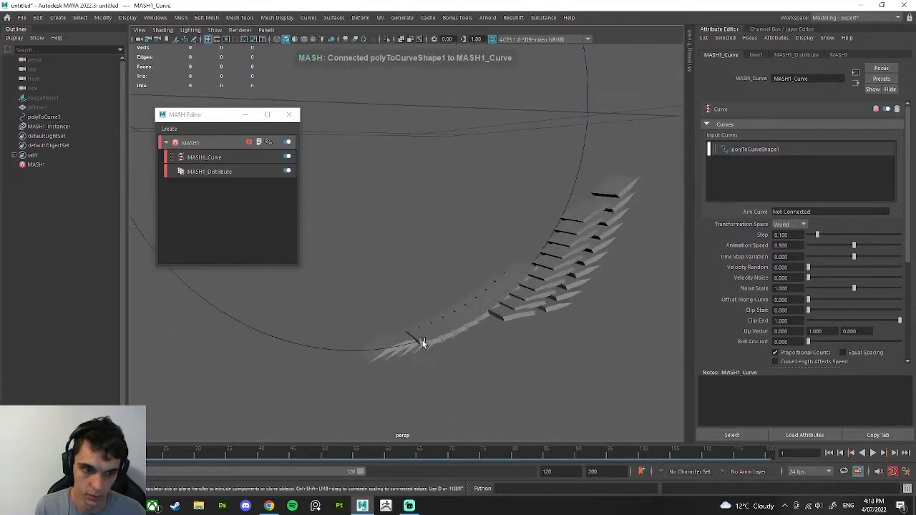
alt+middle_drag(534, 140, 613, 295)
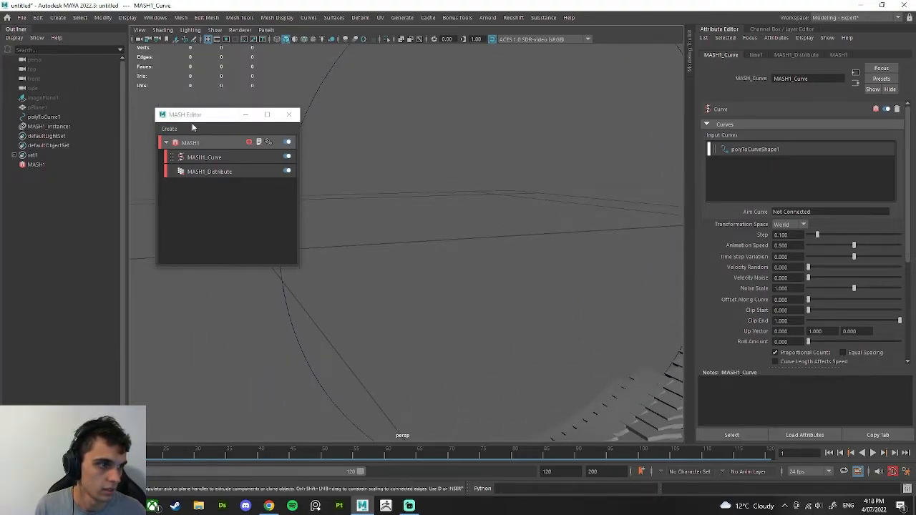
drag(200, 114, 190, 106)
key(f)
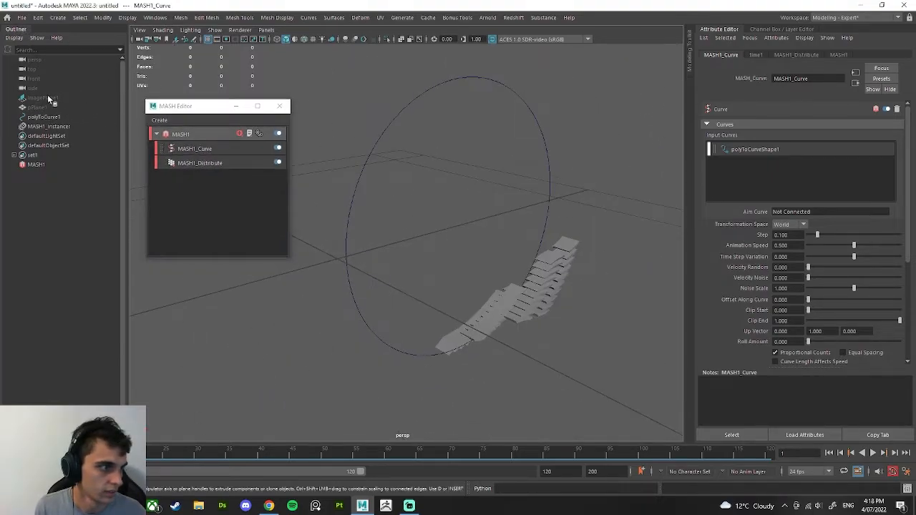
click(37, 107)
key(shift+h)
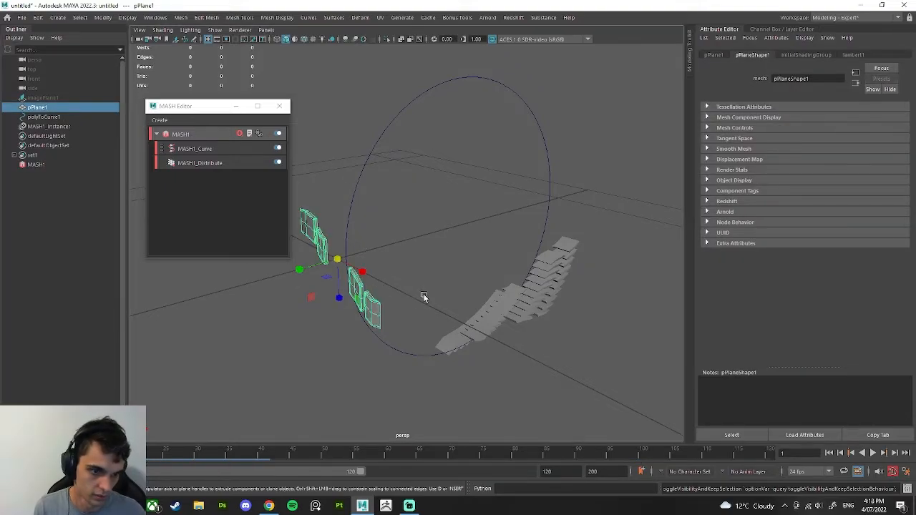
alt+drag(364, 286, 345, 254)
click(208, 149)
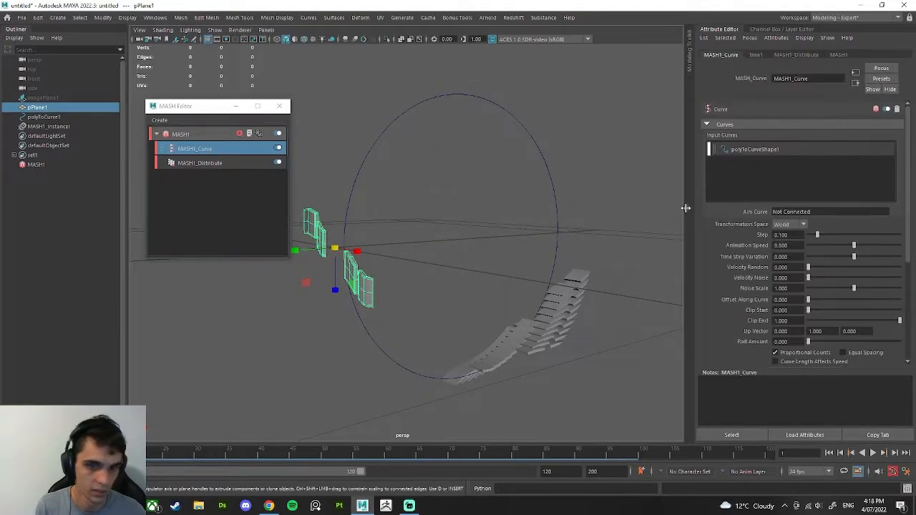
Step: Try the Ignore Step option on the MASH Curve node and switch it back off
scroll(812, 297, down, 5)
click(776, 210)
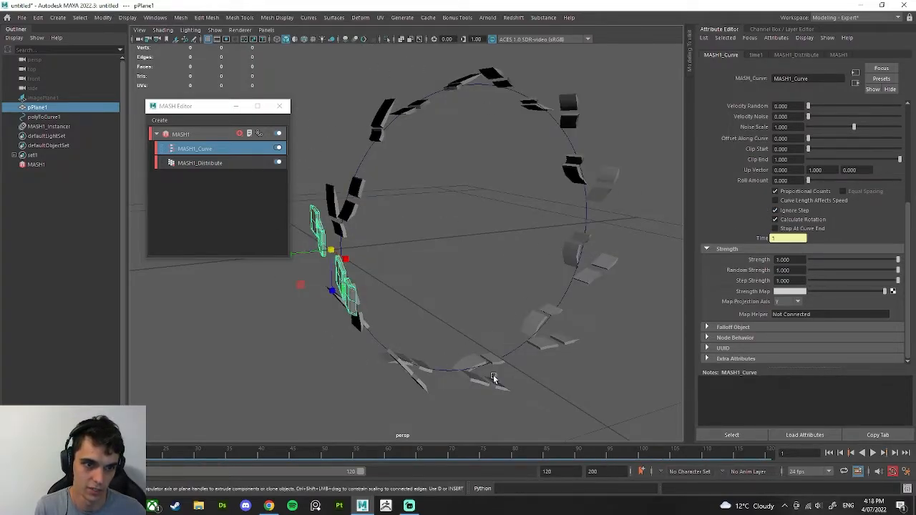
alt+drag(465, 271, 384, 267)
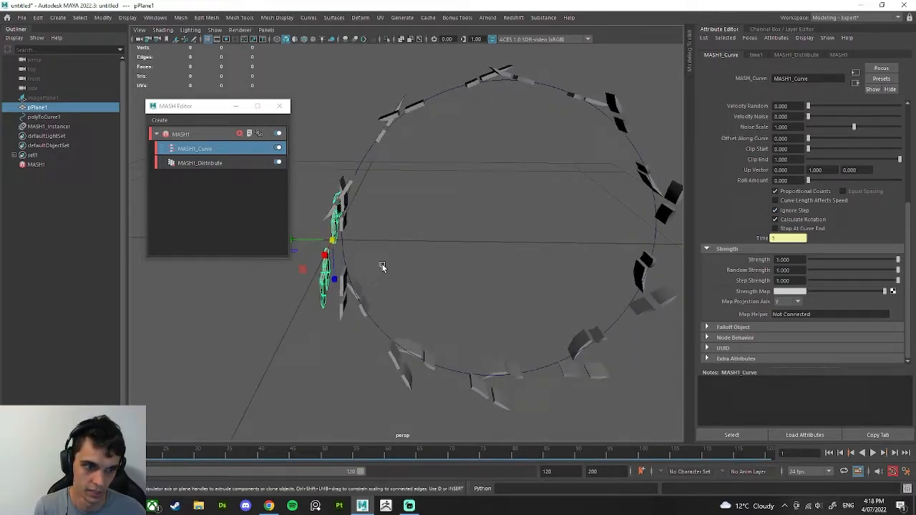
click(776, 211)
Step: Raise the MASH Curve node's Step value to 1.000
scroll(822, 226, up, 5)
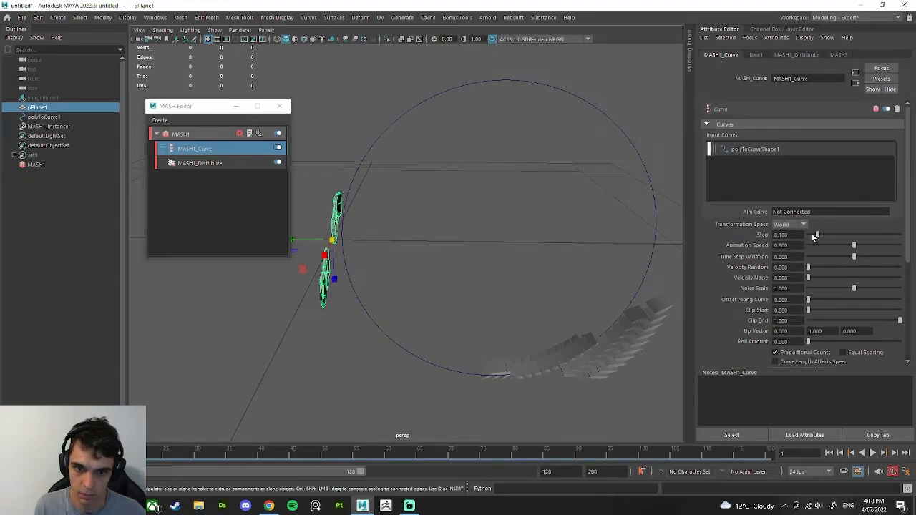
drag(817, 235, 817, 234)
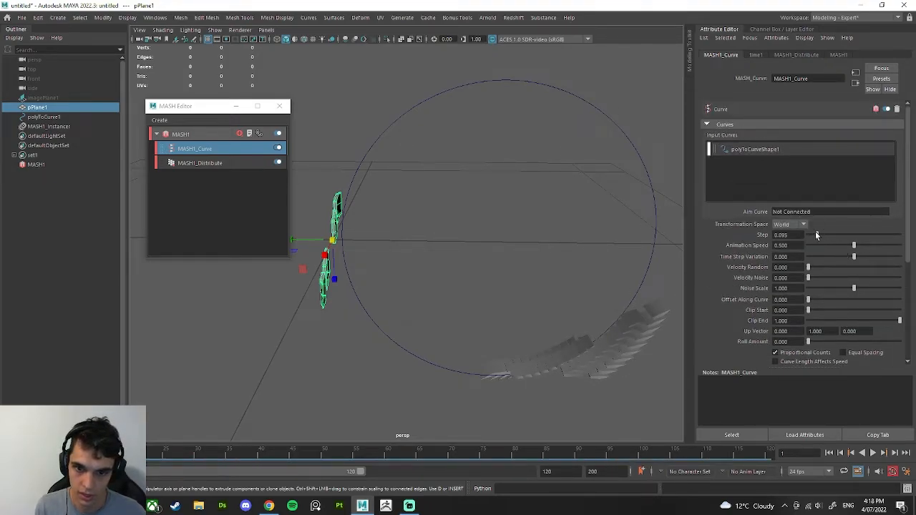
drag(817, 235, 903, 235)
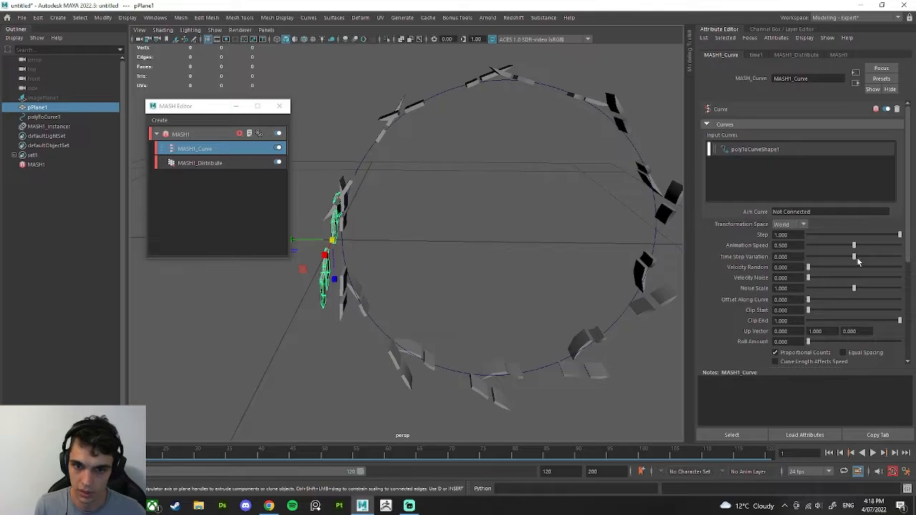
Step: Enable Ignore Step on the MASH Curve node and inspect how the tread copies sit around the circle
scroll(859, 262, down, 5)
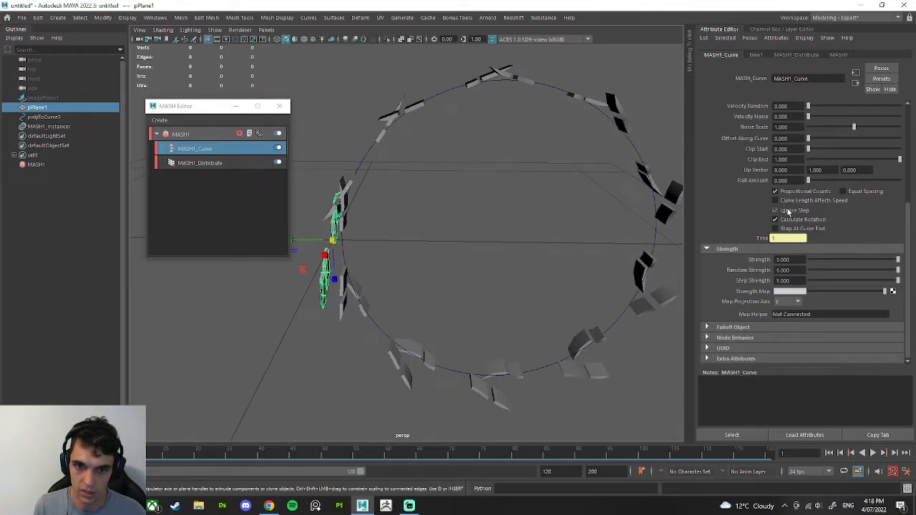
click(788, 212)
alt+drag(517, 295, 570, 277)
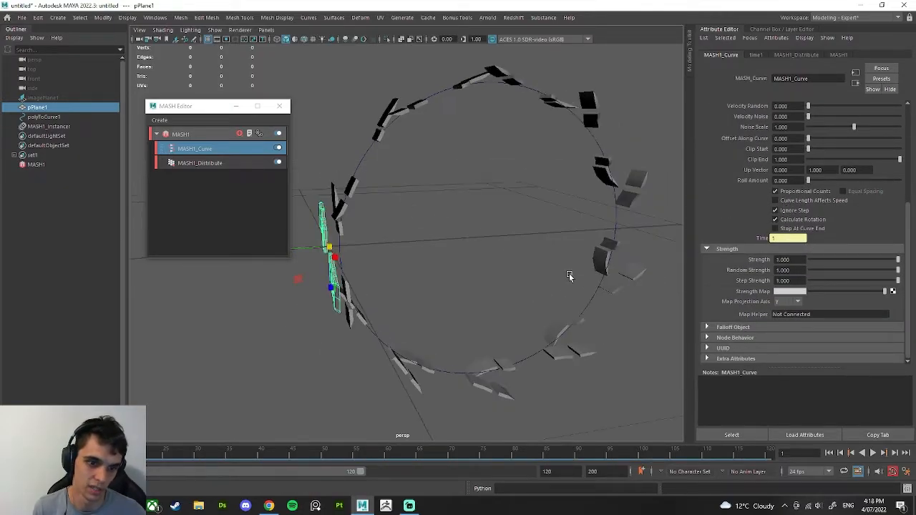
alt+middle_drag(570, 277, 544, 237)
scroll(809, 186, up, 5)
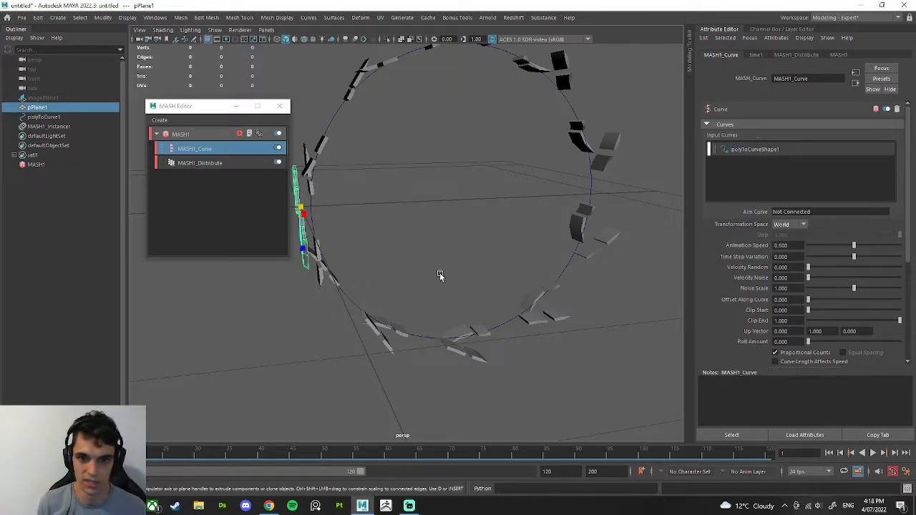
alt+drag(439, 276, 331, 279)
alt+drag(425, 320, 338, 254)
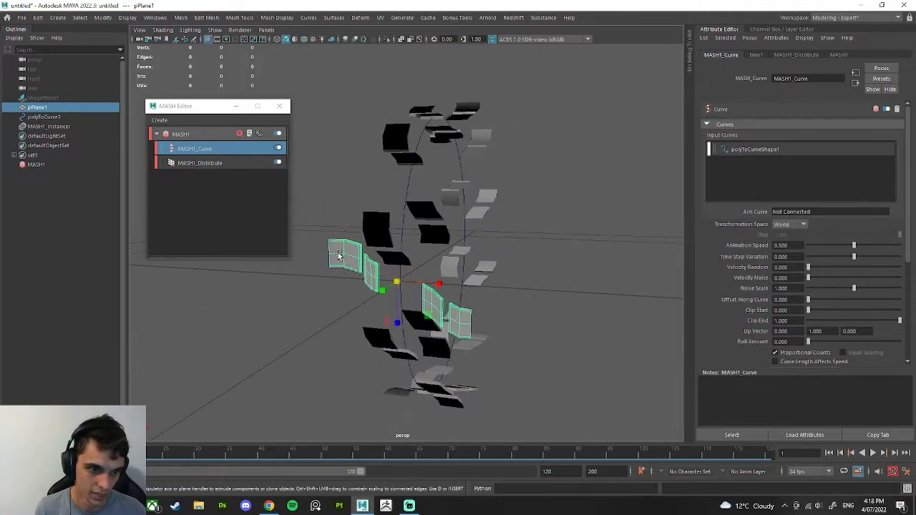
Step: Move the original tread block mesh pPlane1 away from the ring of copies along its green axis and deselect it
alt+drag(491, 309, 259, 280)
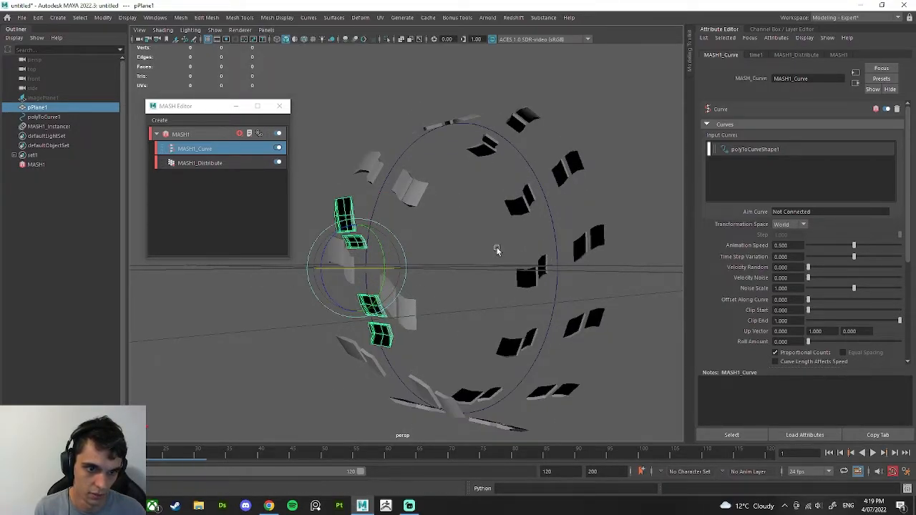
click(497, 249)
alt+drag(497, 249, 538, 243)
click(449, 303)
alt+drag(449, 303, 446, 281)
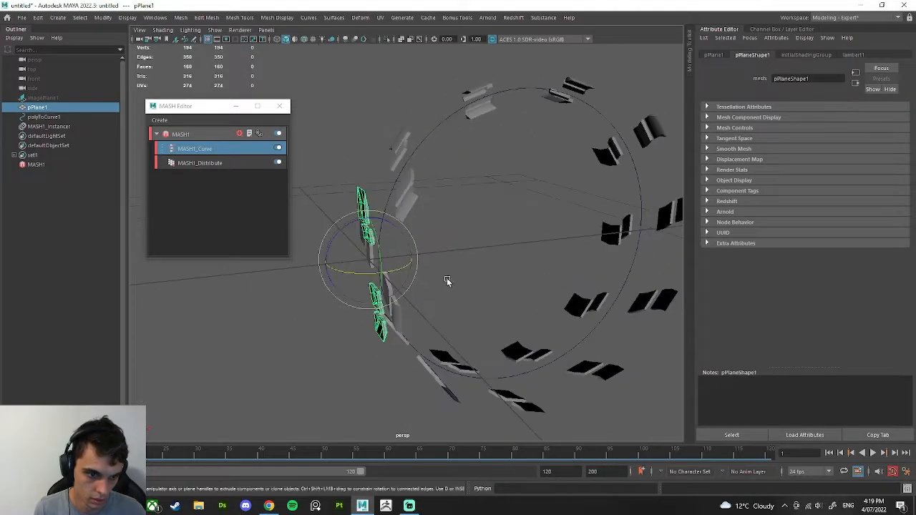
key(w)
drag(391, 259, 198, 264)
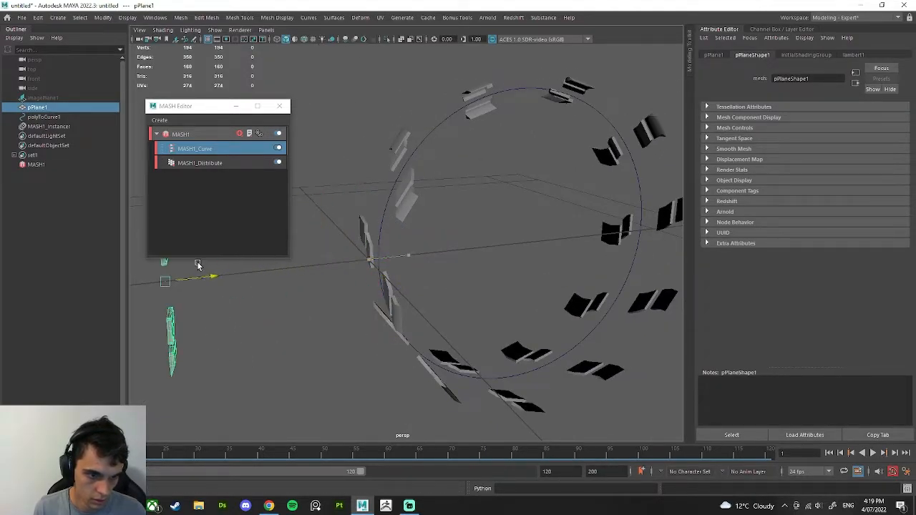
alt+middle_drag(362, 305, 406, 291)
click(407, 291)
alt+drag(407, 290, 349, 293)
click(331, 277)
click(544, 284)
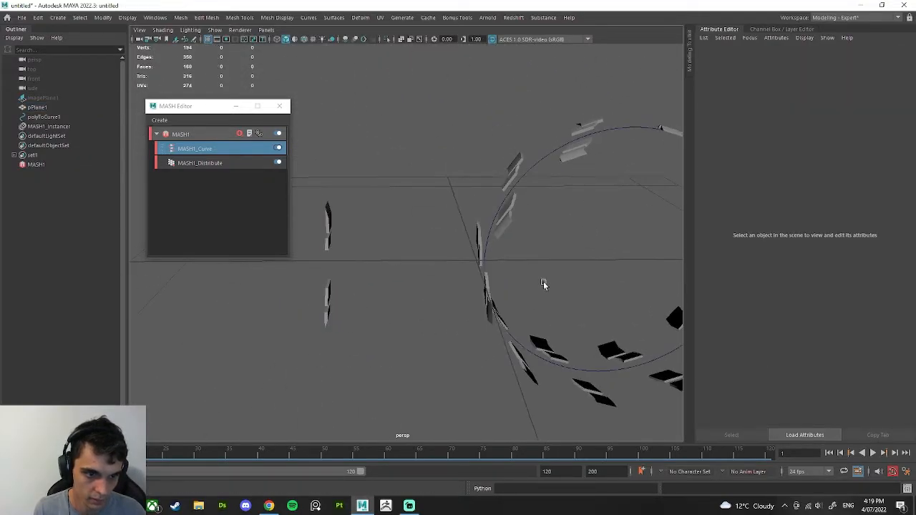
Step: Set the MASH Distribute node's Number of Points to 40
alt+drag(544, 283, 401, 229)
click(210, 164)
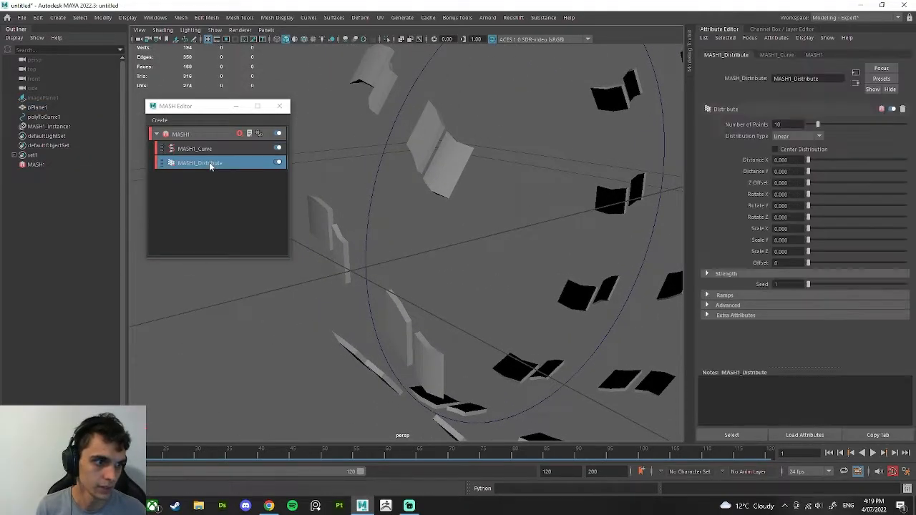
text(4)
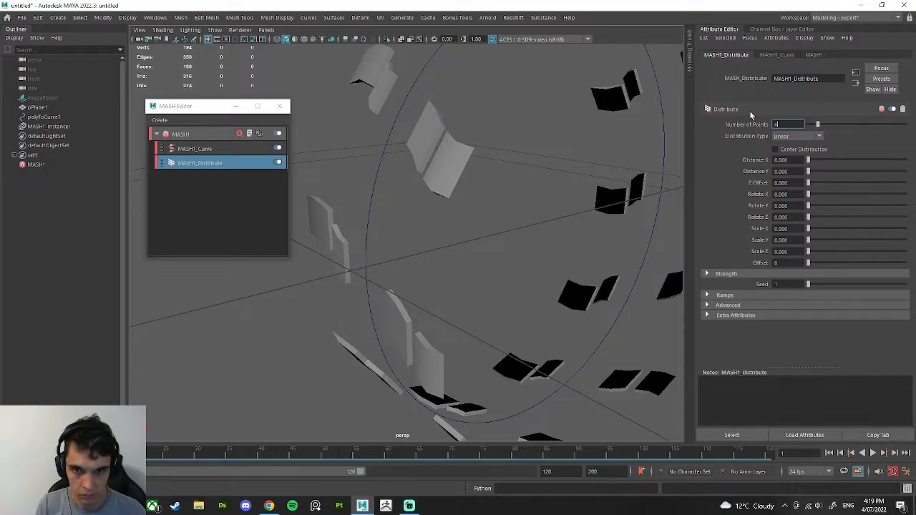
text(0)
key(Return)
alt+drag(552, 198, 466, 260)
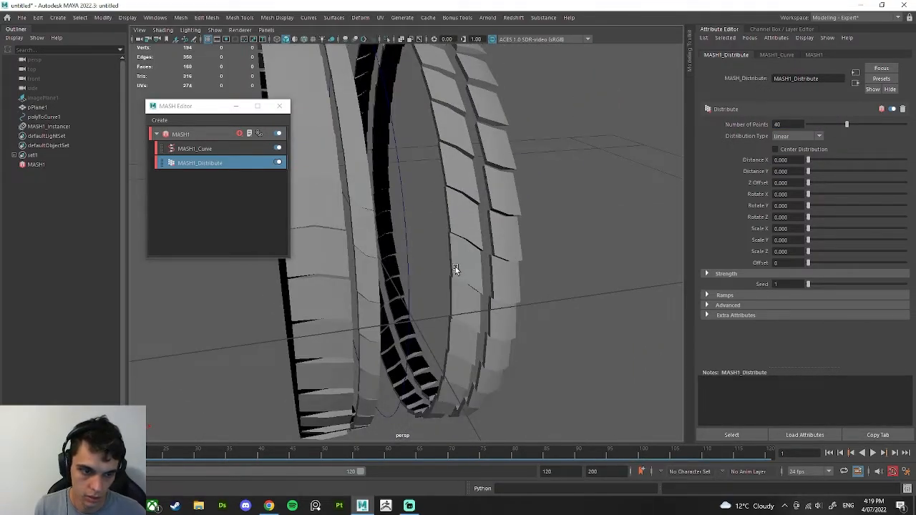
Step: Switch the MASH network's geometry type from instancer to Repro mesh and inspect the resulting ring of treads
click(48, 127)
click(249, 134)
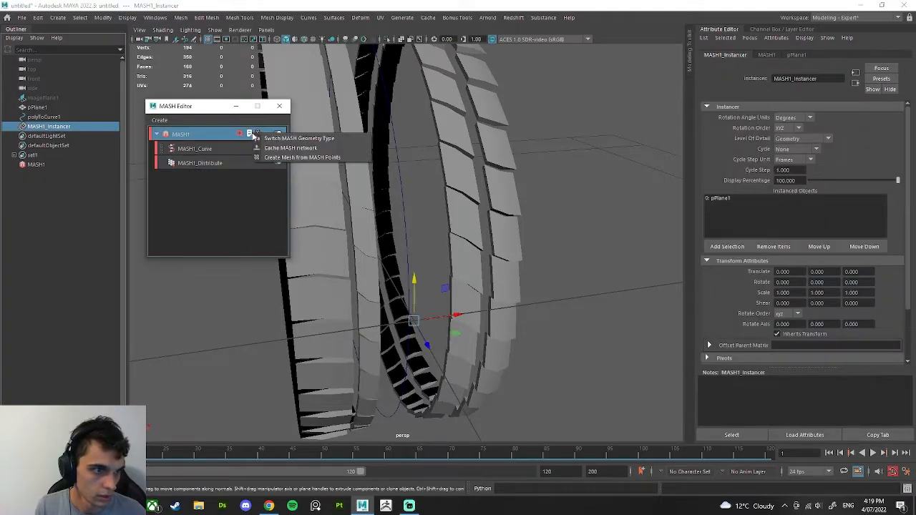
click(232, 212)
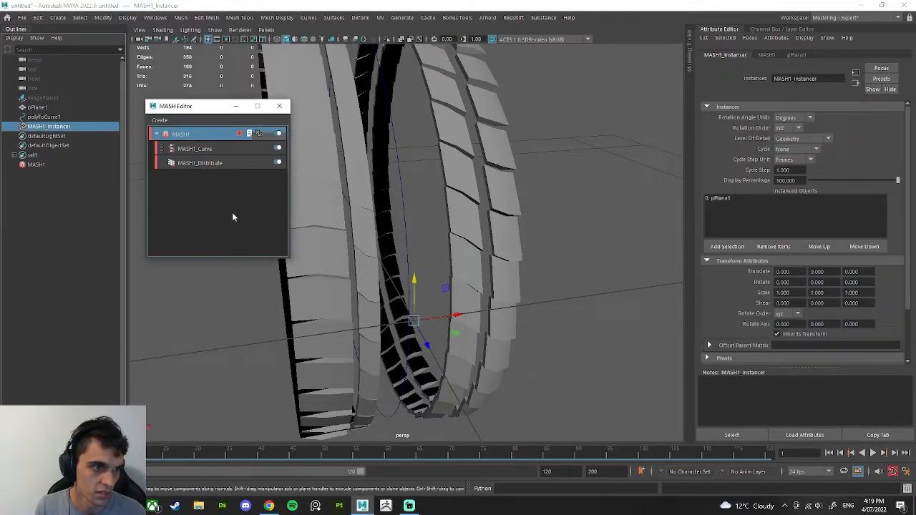
click(248, 134)
click(291, 138)
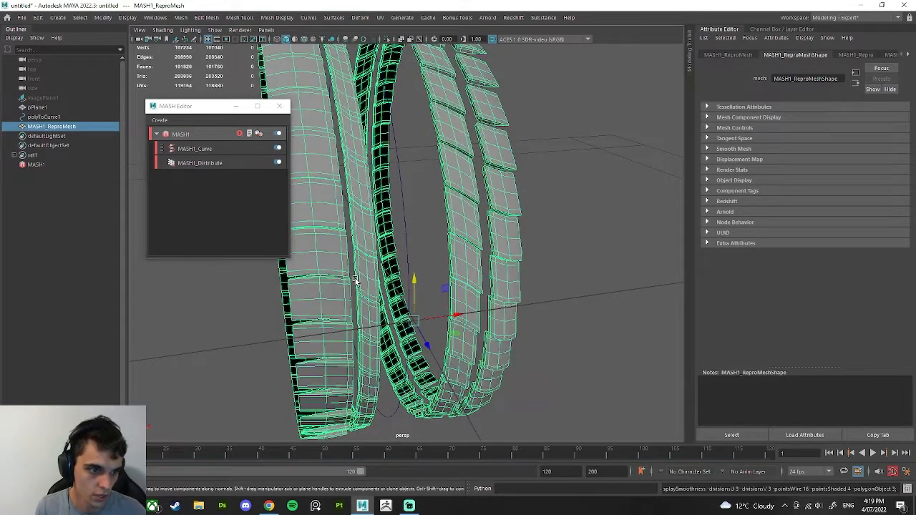
click(595, 272)
alt+drag(595, 272, 518, 309)
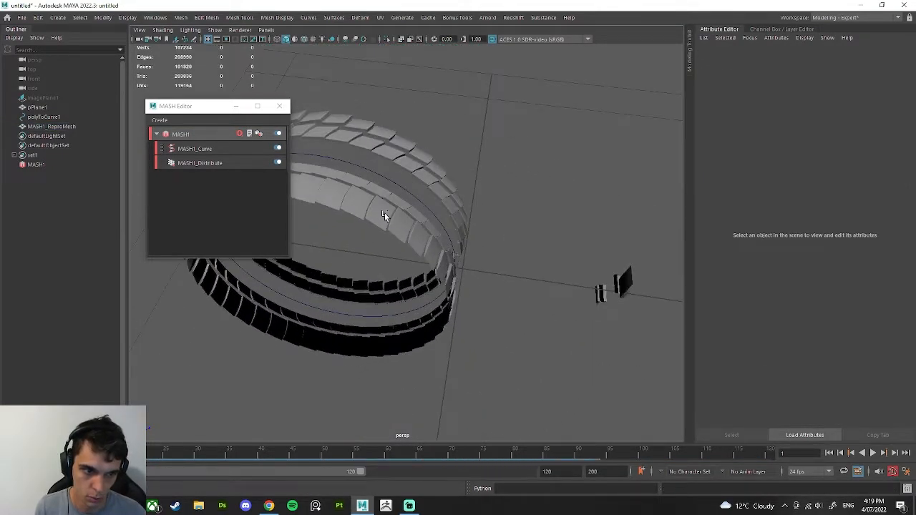
click(385, 213)
mouse_move(384, 213)
alt+mouse_down()
mouse_move(614, 272)
mouse_move(487, 250)
mouse_move(384, 195)
alt+mouse_up()
click(504, 199)
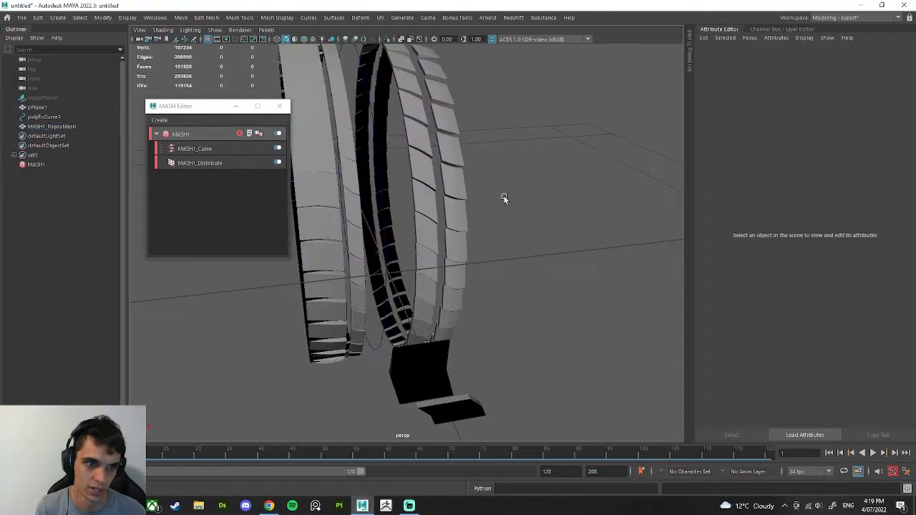
alt+drag(504, 198, 434, 250)
Step: Rename the source mesh pPlane1 as original_Tread
click(200, 163)
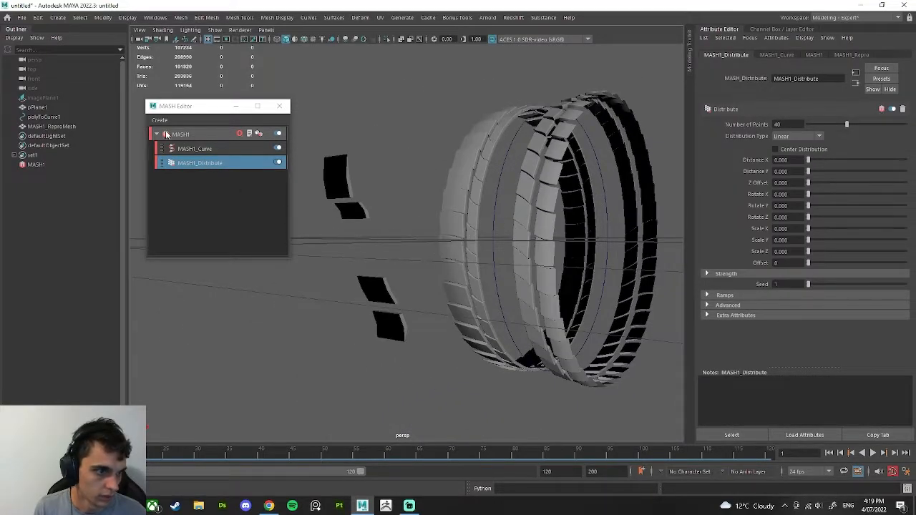
click(46, 128)
click(38, 109)
alt+drag(419, 147, 501, 188)
double_click(39, 107)
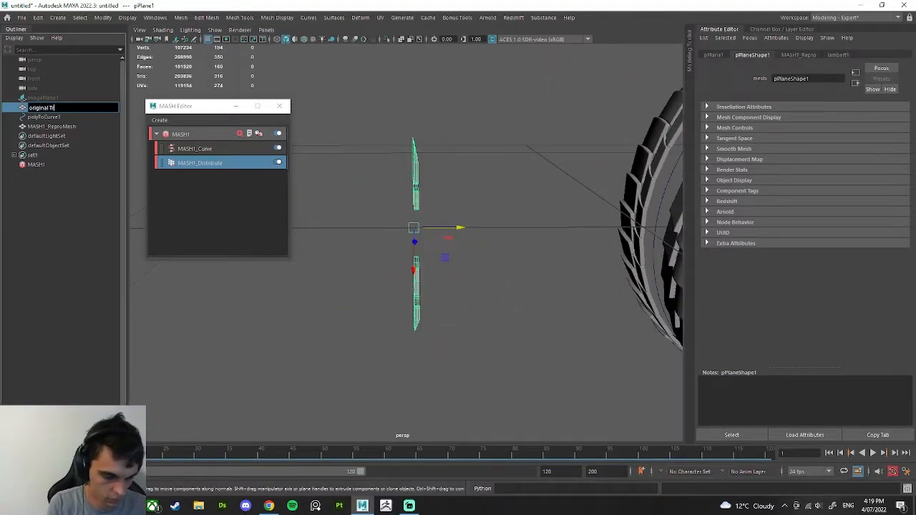
text(original Tread)
key(Return)
Step: Add a nonlinear Bend deformer to the original_Tread mesh
alt+drag(388, 231, 479, 198)
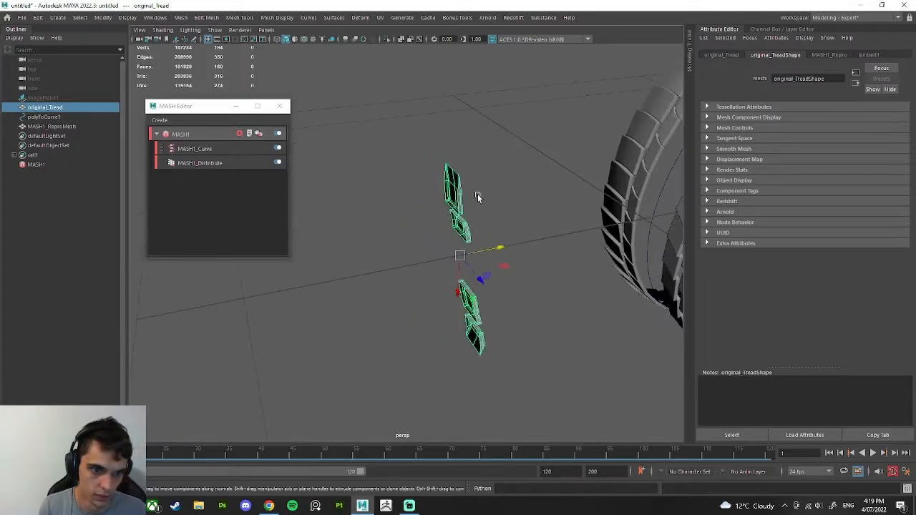
alt+drag(481, 239, 487, 208)
key(space)
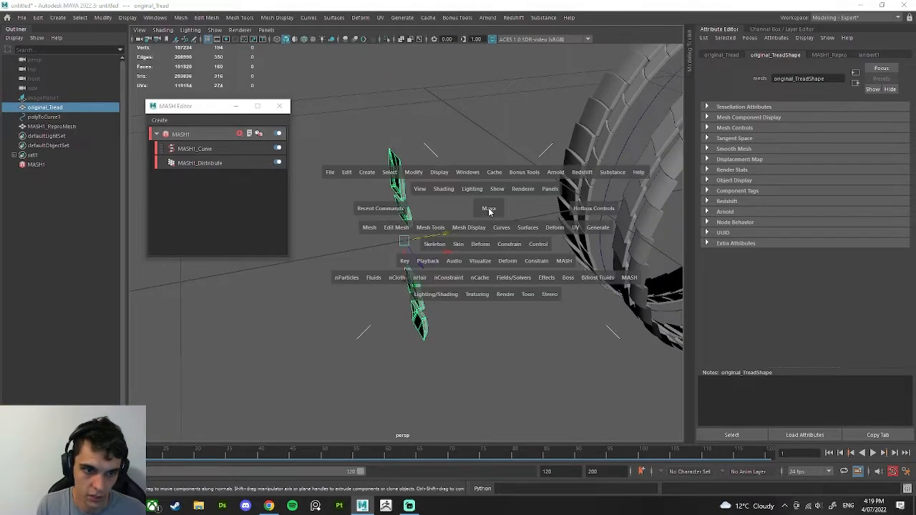
click(518, 262)
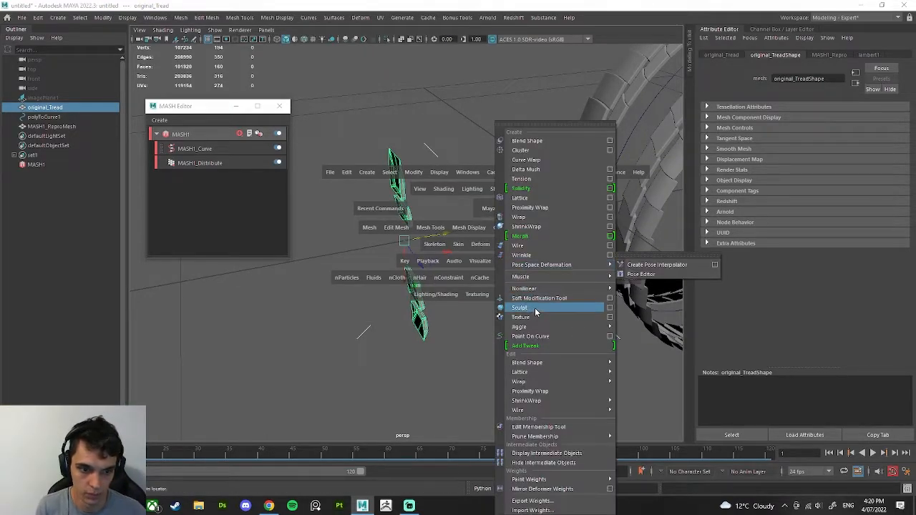
mouse_move(573, 292)
click(633, 288)
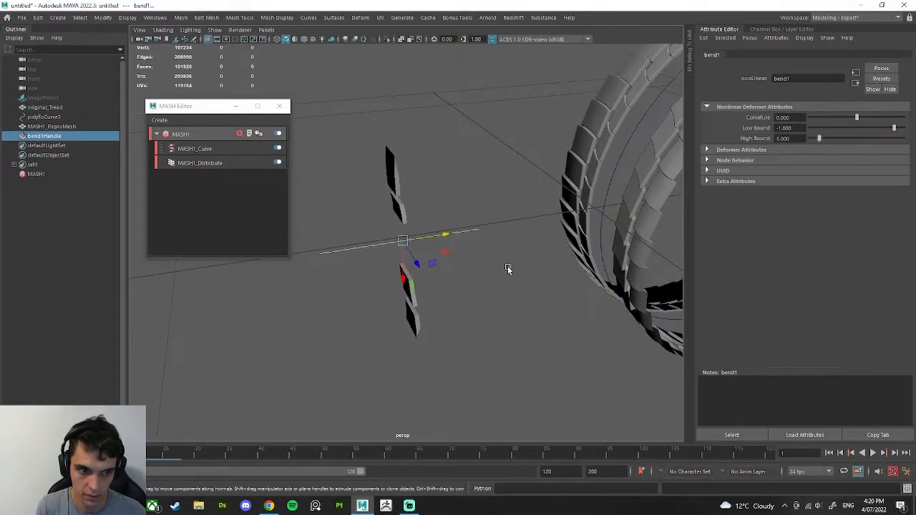
Step: Bend the tread to a curvature of about -75.7 and rotate the bend handle upright along the row of blocks
alt+drag(468, 256, 439, 256)
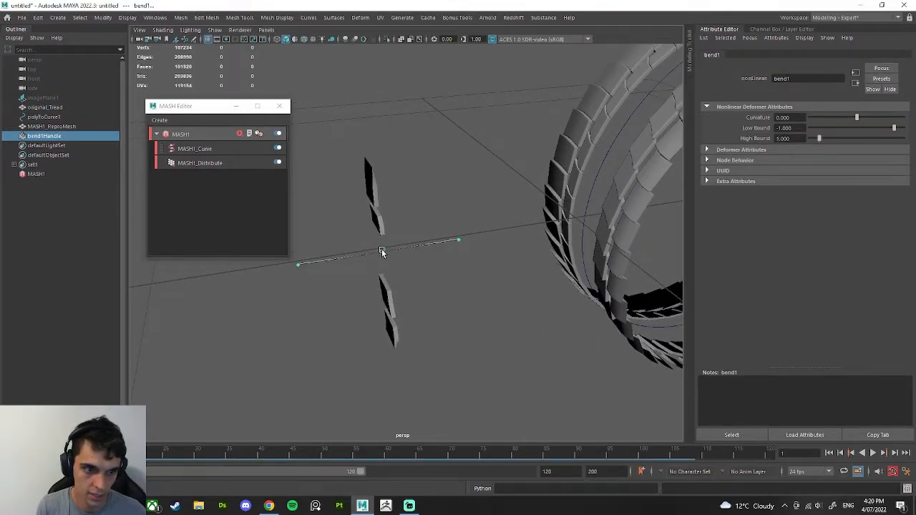
drag(382, 252, 421, 224)
key(e)
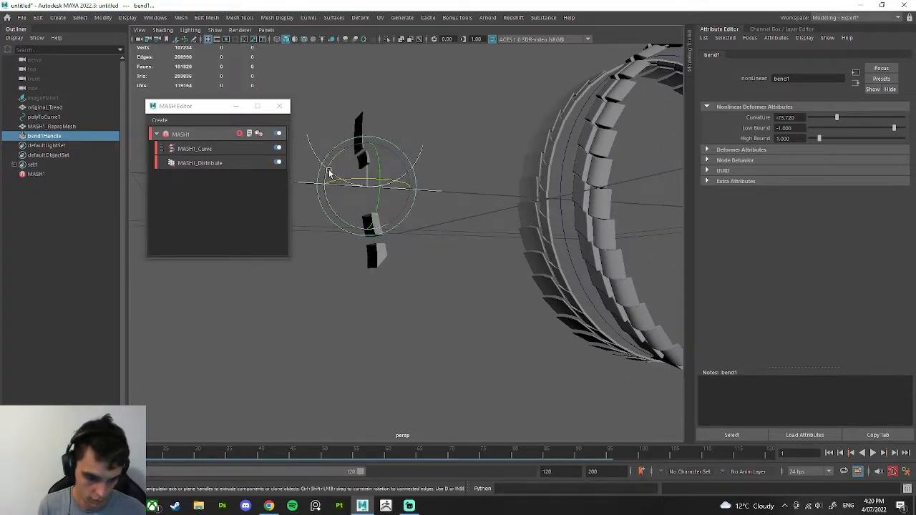
drag(329, 173, 341, 235)
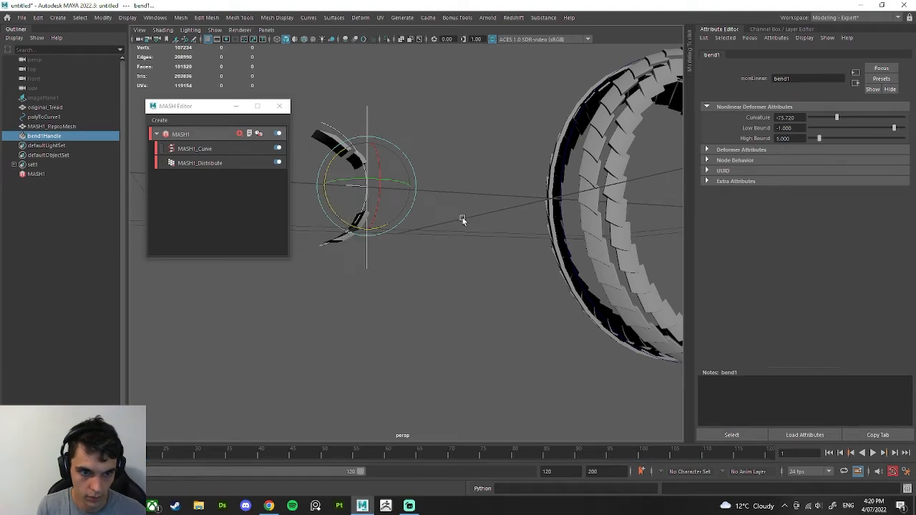
Step: Reduce the first bend's curvature to about -4.2 so the tread arcs only slightly across the tire's width
alt+drag(462, 218, 342, 200)
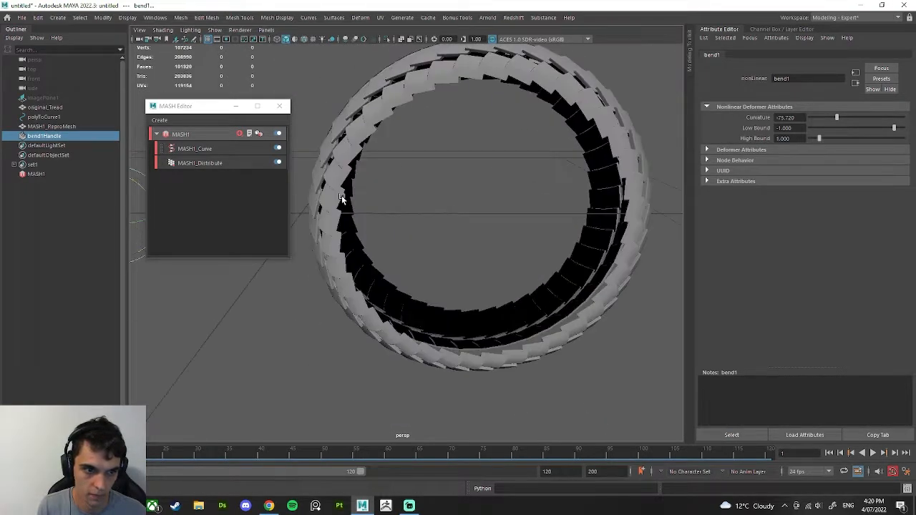
alt+middle_drag(341, 200, 520, 196)
alt+drag(520, 196, 495, 224)
key(t)
Step: Lower the MASH Distribute node's Number of Points to space out the treads around the ring
alt+drag(404, 216, 490, 218)
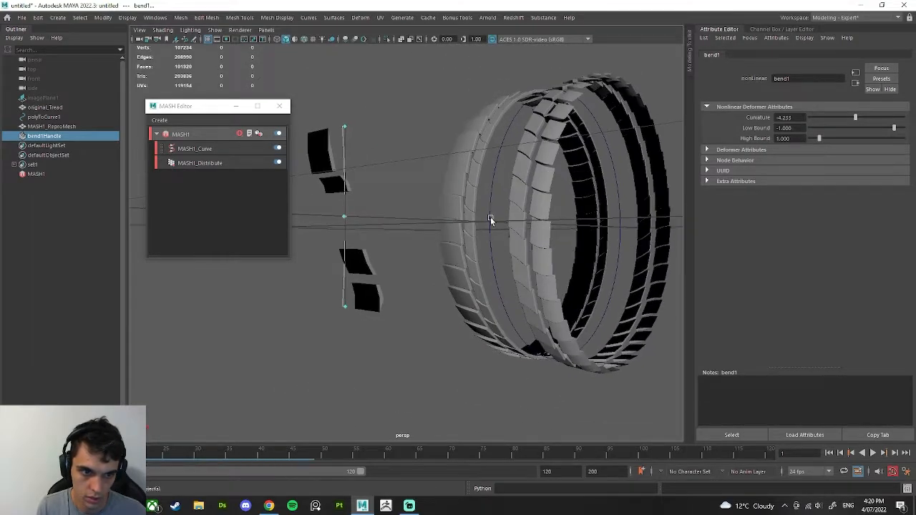
click(207, 163)
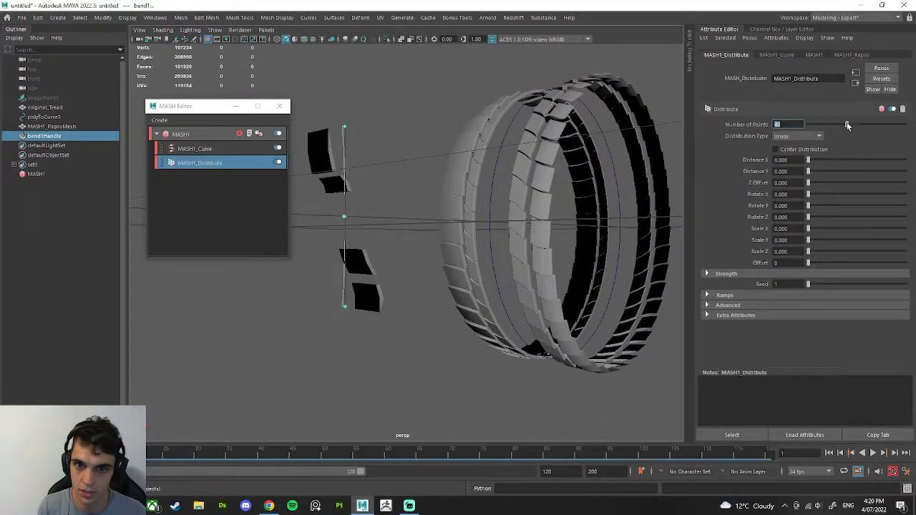
alt+drag(658, 179, 450, 234)
Step: Add a second nonlinear Bend deformer to the original_Tread mesh
click(344, 254)
click(370, 194)
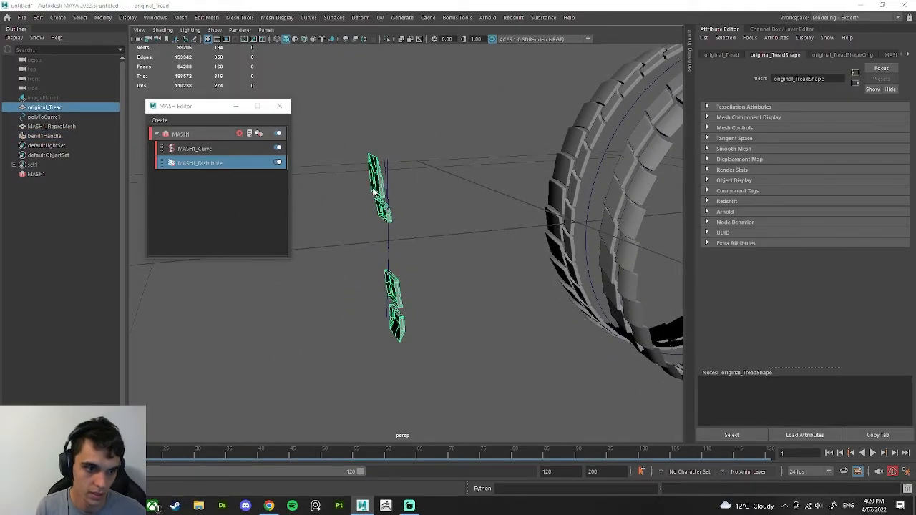
key(space)
click(392, 243)
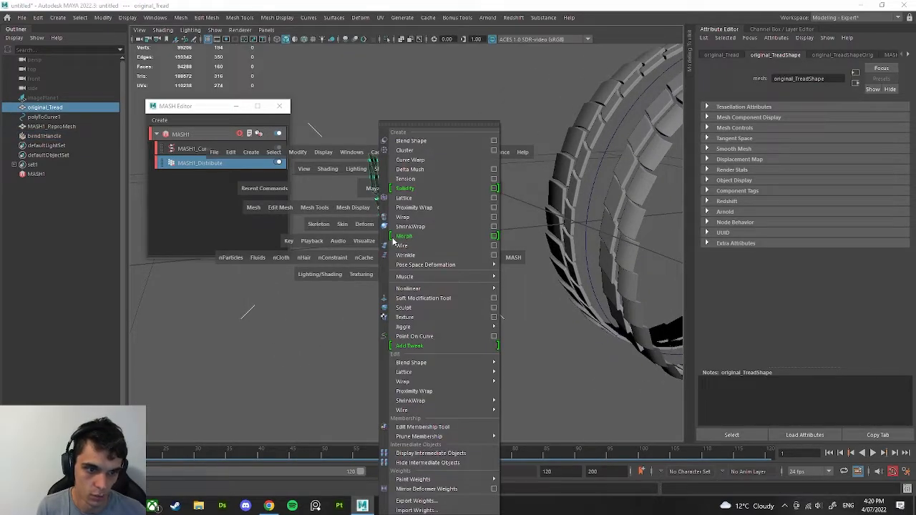
mouse_move(463, 292)
click(518, 290)
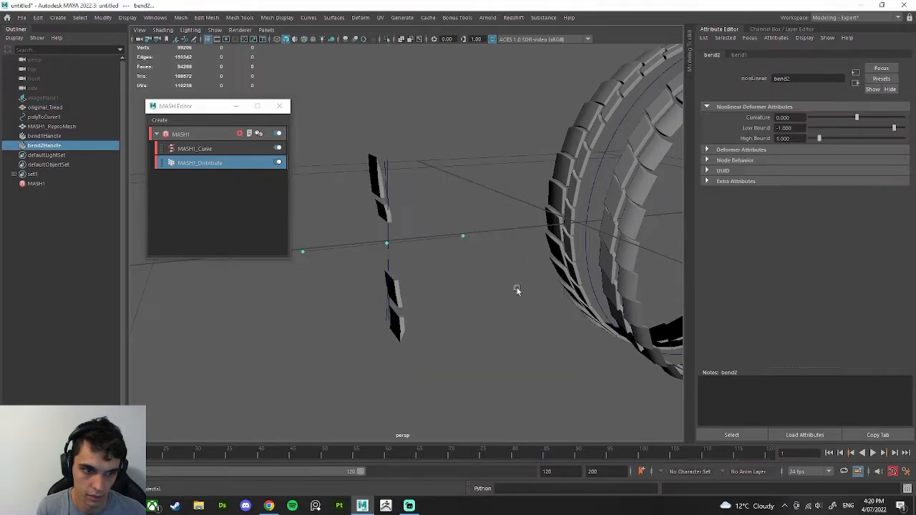
Step: Give the second bend a curvature of about -26 and rotate its handle so the blocks curve along the ring's circumference
drag(387, 242, 387, 243)
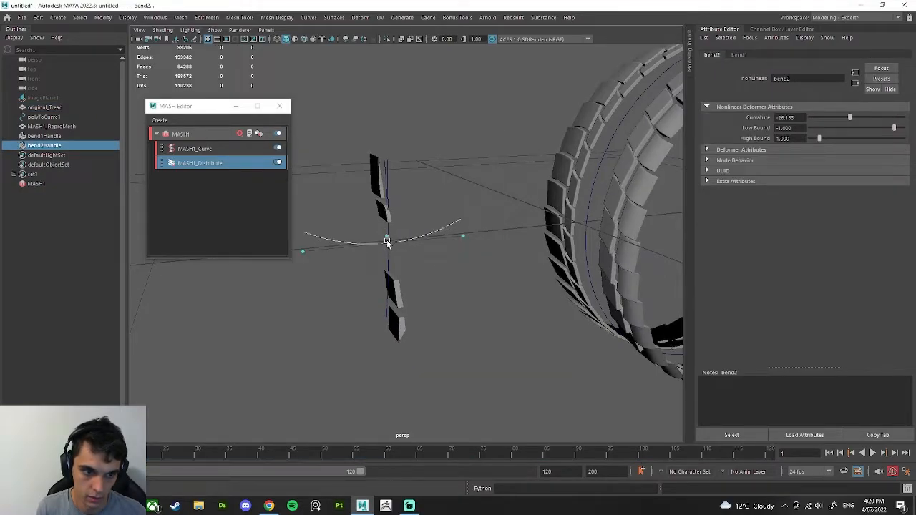
click(385, 234)
key(e)
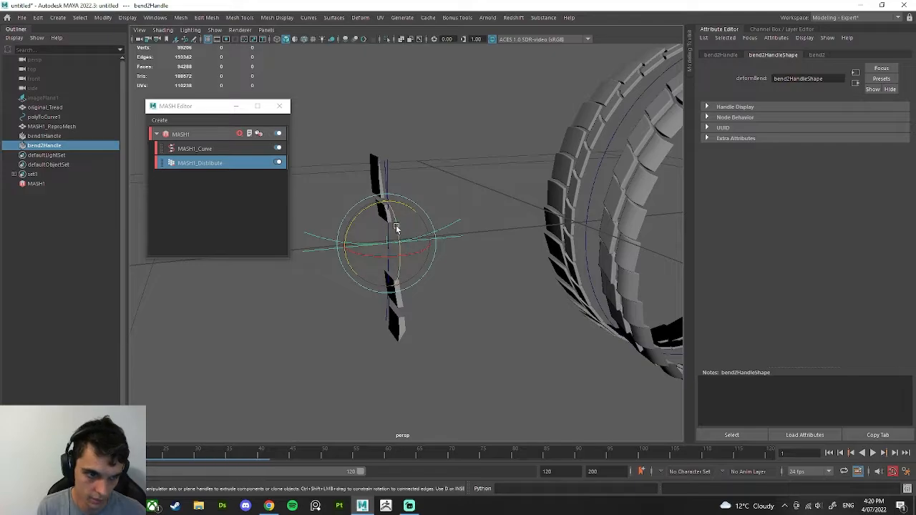
mouse_move(394, 222)
mouse_down()
mouse_move(403, 281)
mouse_move(396, 259)
mouse_move(360, 265)
mouse_up()
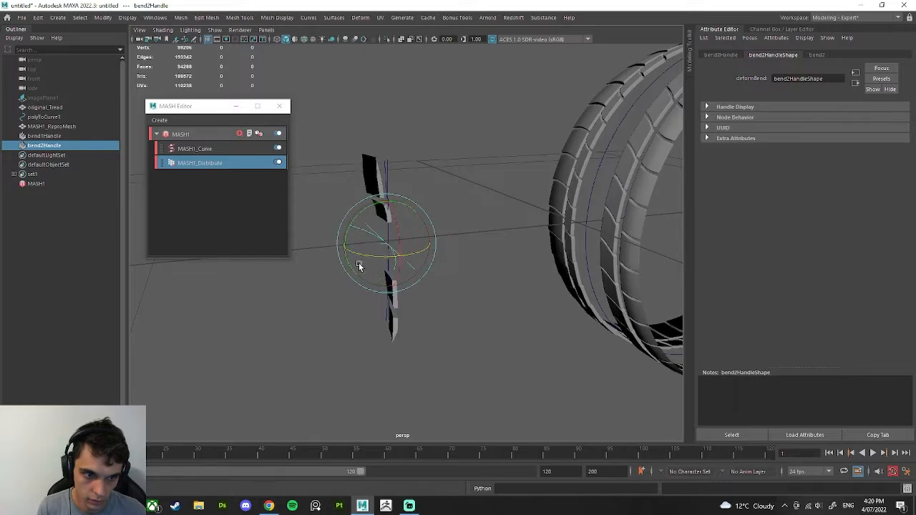
Step: Fine-tune the second bend's curvature while checking how the tread blocks follow the ring from several angles
mouse_move(469, 243)
alt+mouse_down()
mouse_move(415, 219)
mouse_move(399, 234)
mouse_move(469, 254)
alt+mouse_up()
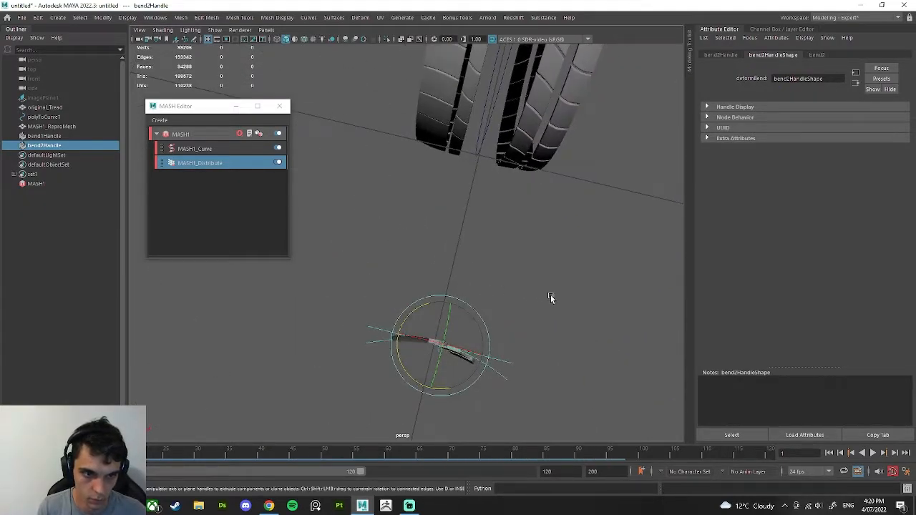
alt+drag(550, 298, 325, 247)
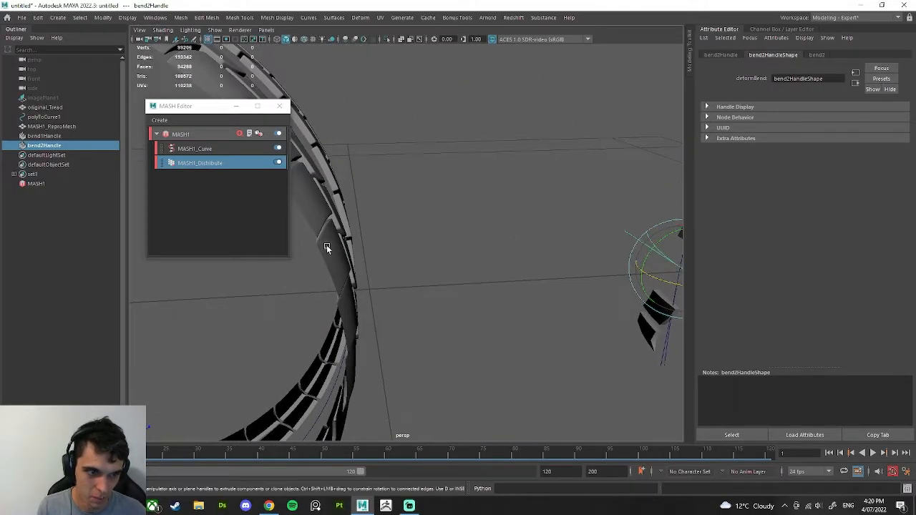
alt+drag(556, 266, 476, 273)
key(q)
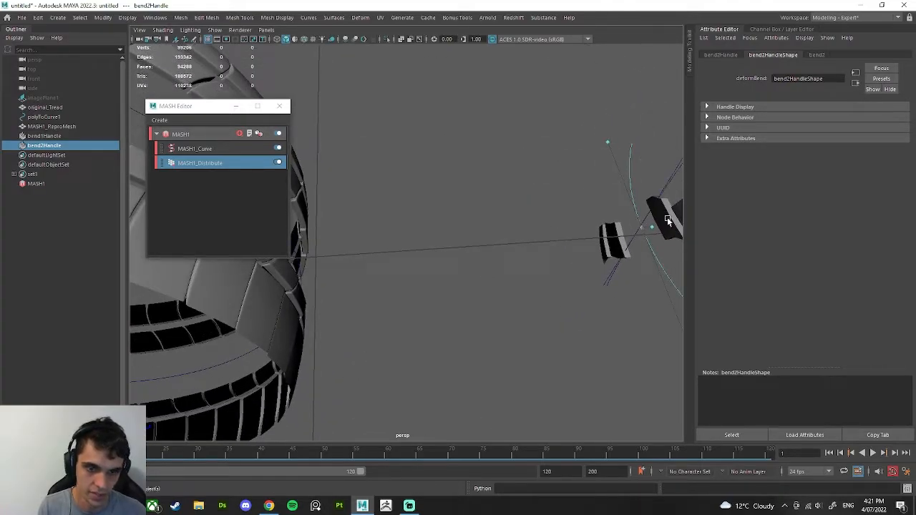
drag(654, 231, 649, 231)
alt+drag(350, 255, 309, 179)
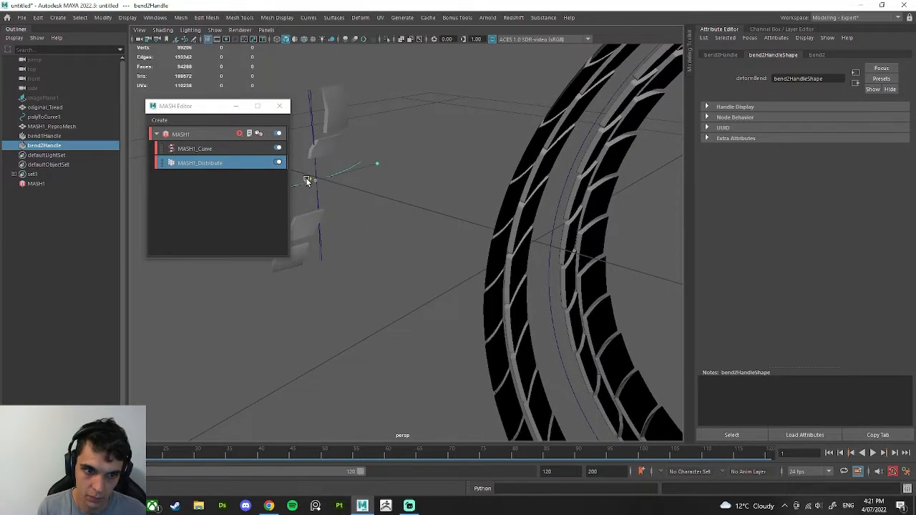
alt+drag(585, 221, 433, 257)
drag(335, 181, 336, 183)
alt+middle_drag(504, 264, 462, 223)
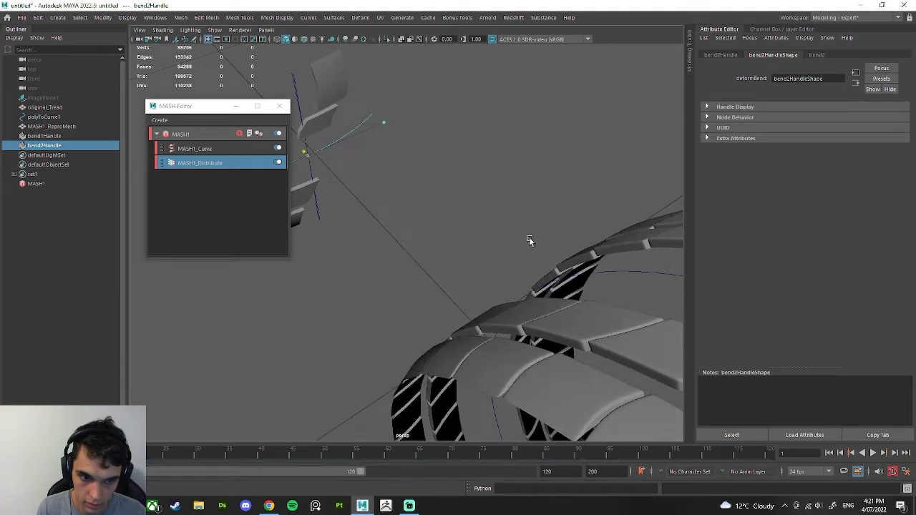
Step: Duplicate the MASH1_ReproMesh tread ring as a separate mesh
alt+drag(488, 259, 583, 264)
click(497, 186)
alt+drag(496, 186, 436, 220)
click(468, 270)
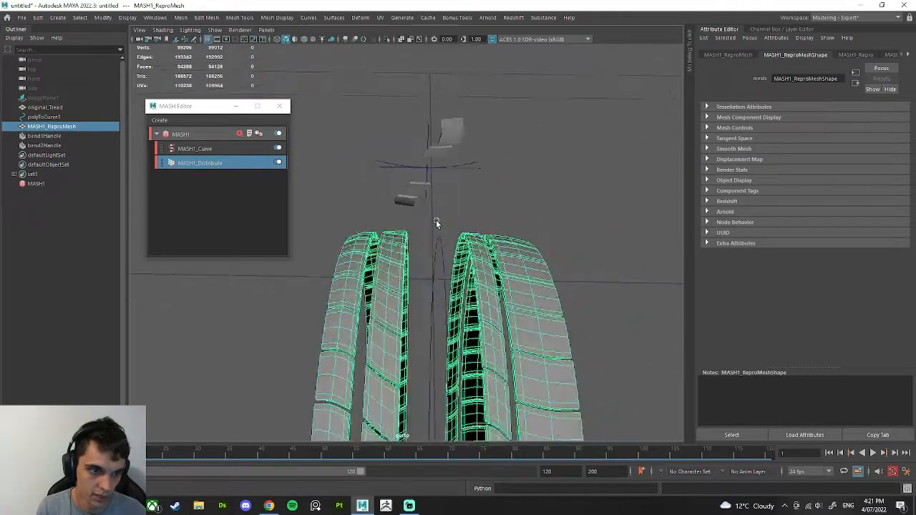
click(241, 136)
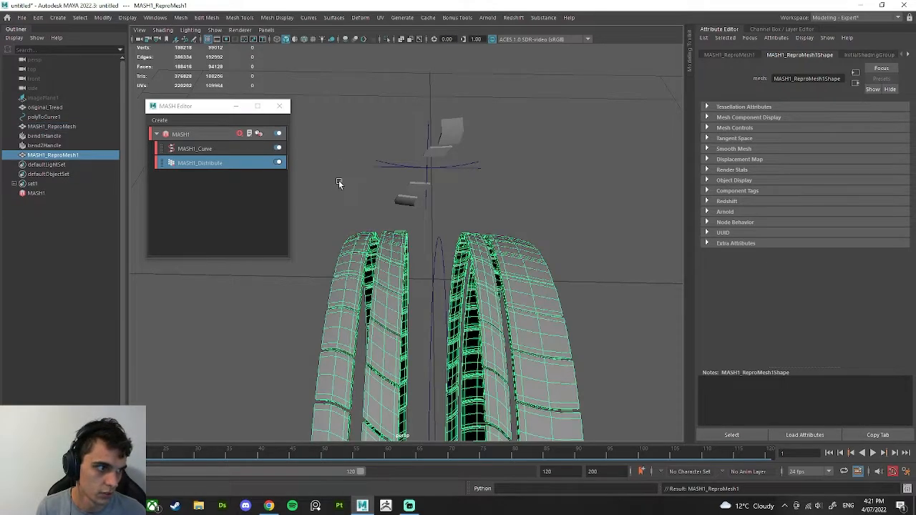
Step: Hide original_Tread, polyToCurve1, MASH1_ReproMesh and both bend handles, and close the MASH Editor
click(45, 146)
shift+click(58, 108)
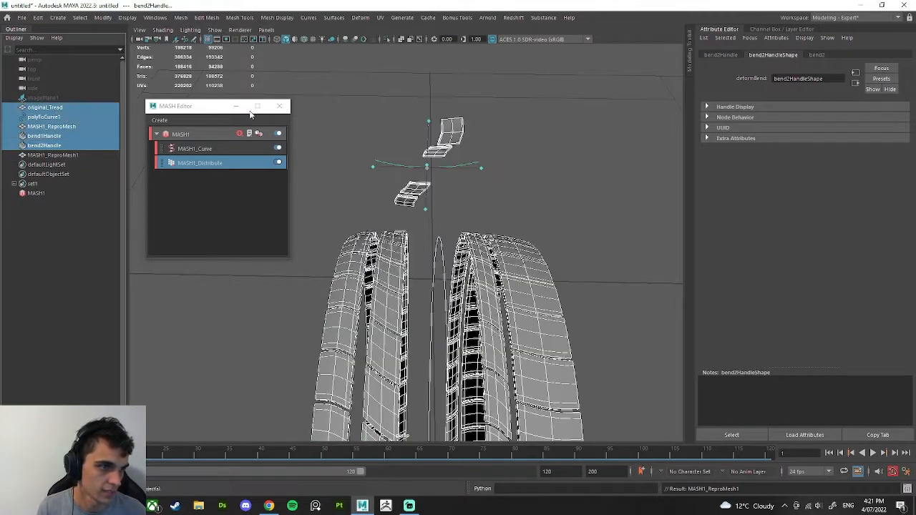
key(h)
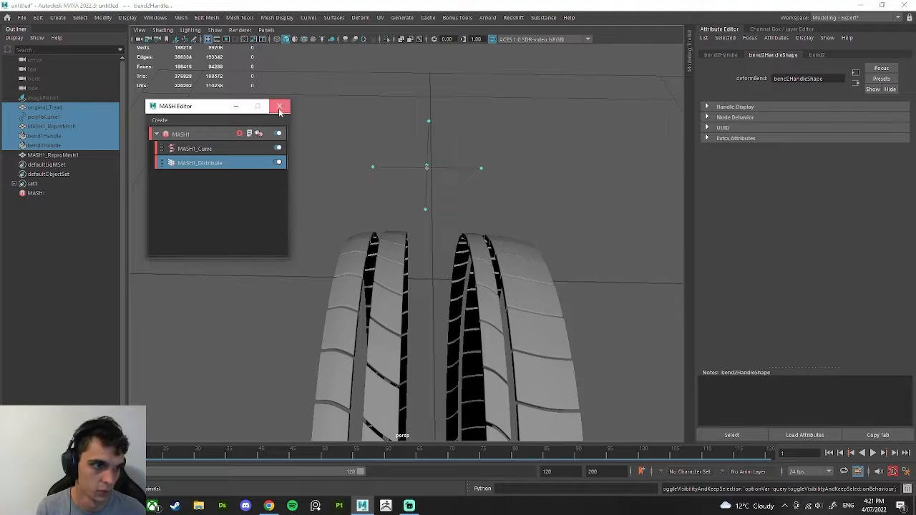
click(279, 107)
alt+drag(309, 173, 525, 260)
click(526, 260)
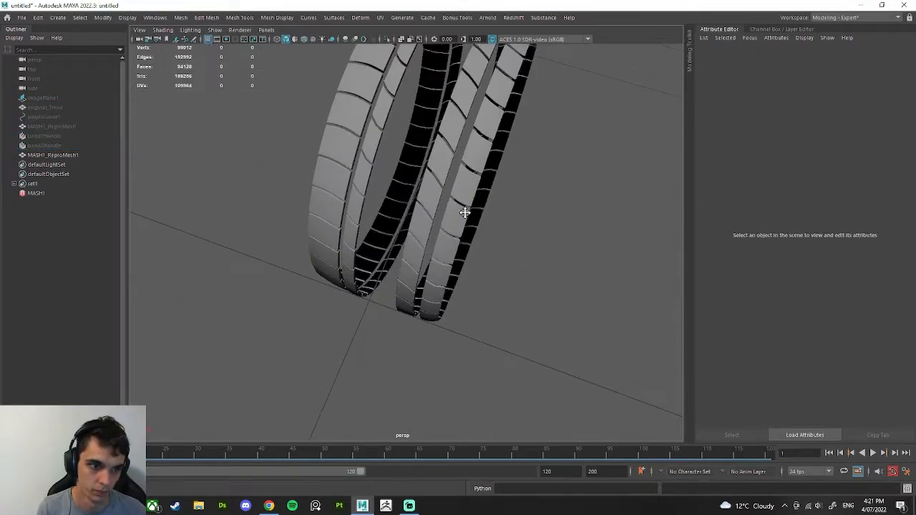
Step: Select all faces of the duplicated tread ring and convert the selection to its vertex perimeter
alt+drag(464, 210, 447, 202)
click(377, 232)
scroll(379, 231, up, 5)
alt+drag(379, 231, 425, 213)
scroll(481, 118, down, 2)
right_drag(466, 78, 466, 96)
scroll(451, 129, down, 5)
drag(244, 85, 593, 399)
ctrl+right_click(423, 195)
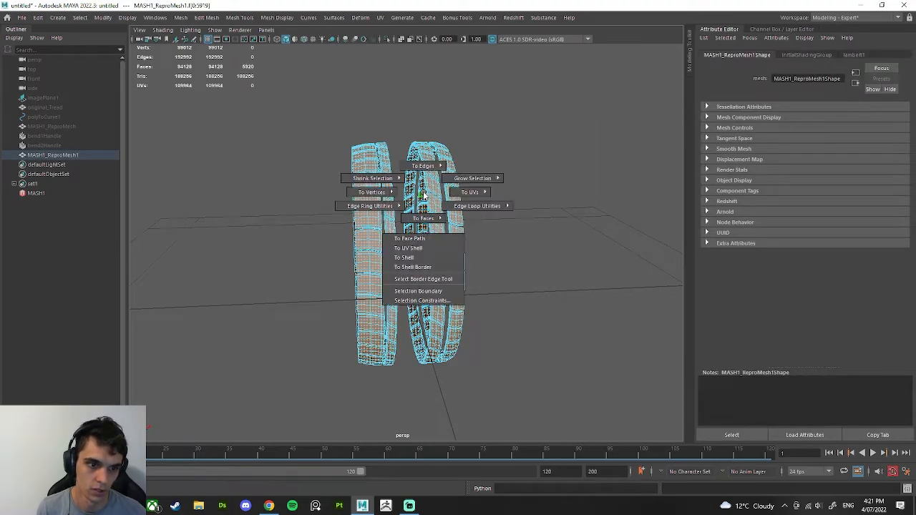
ctrl+right_drag(424, 195, 371, 164)
ctrl+right_click(433, 162)
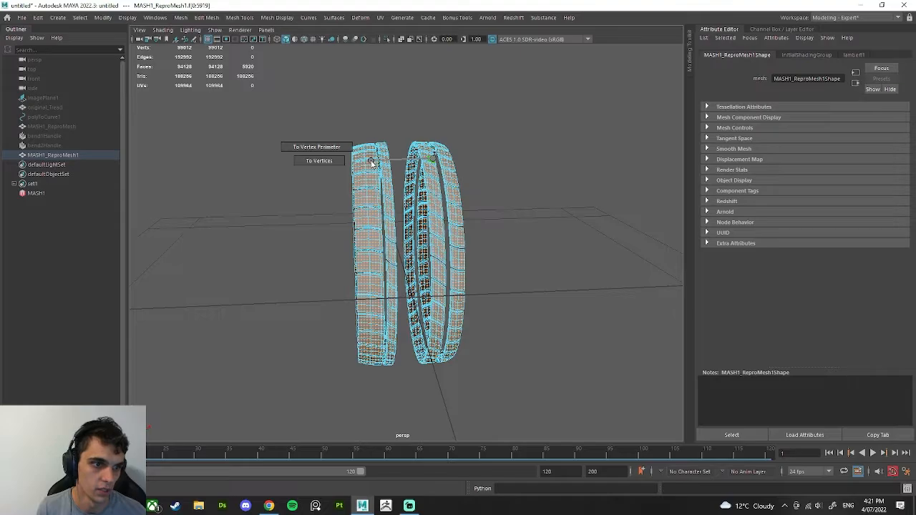
ctrl+right_drag(318, 146, 318, 146)
Step: Merge the selected perimeter vertices of the tread blocks with a distance threshold of 0.2
scroll(392, 228, up, 10)
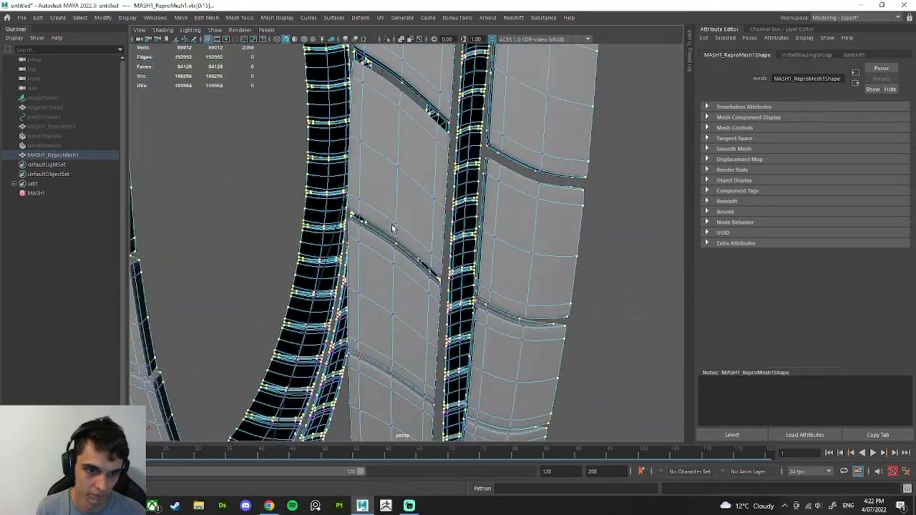
alt+drag(392, 228, 358, 126)
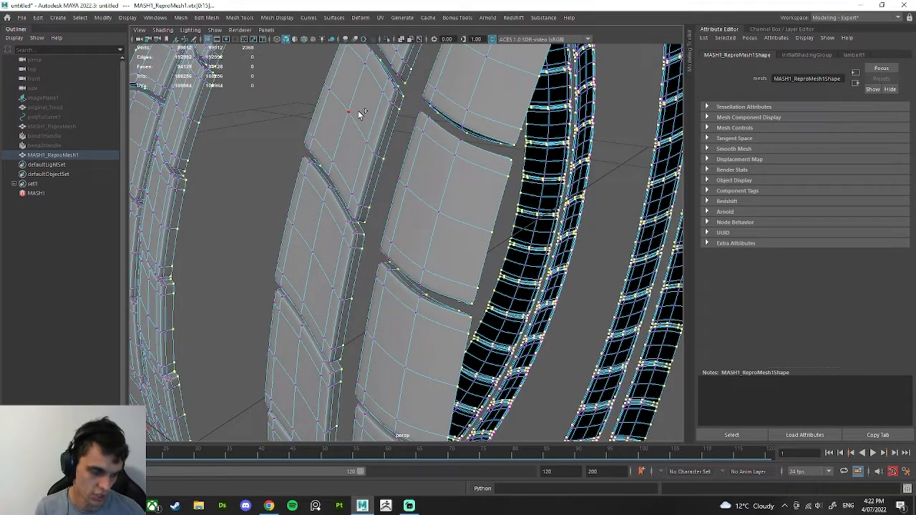
ctrl+right_drag(360, 115, 404, 76)
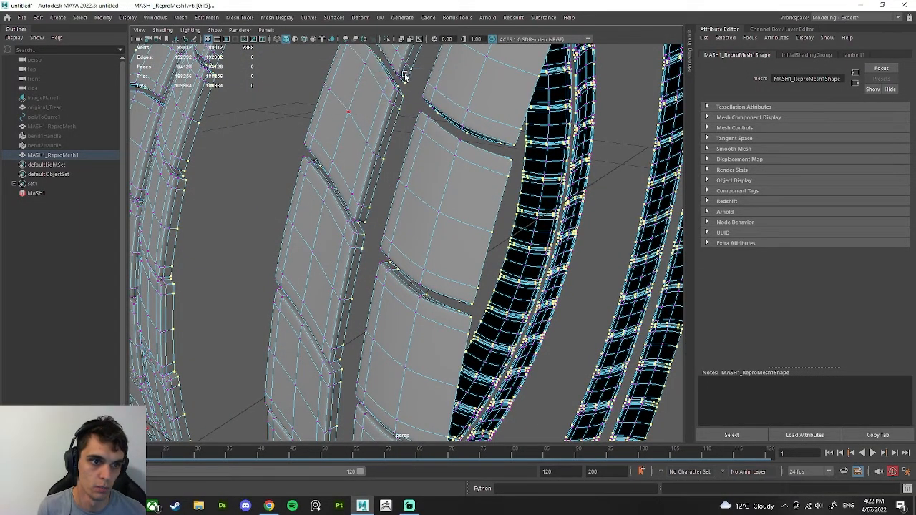
alt+drag(405, 79, 440, 260)
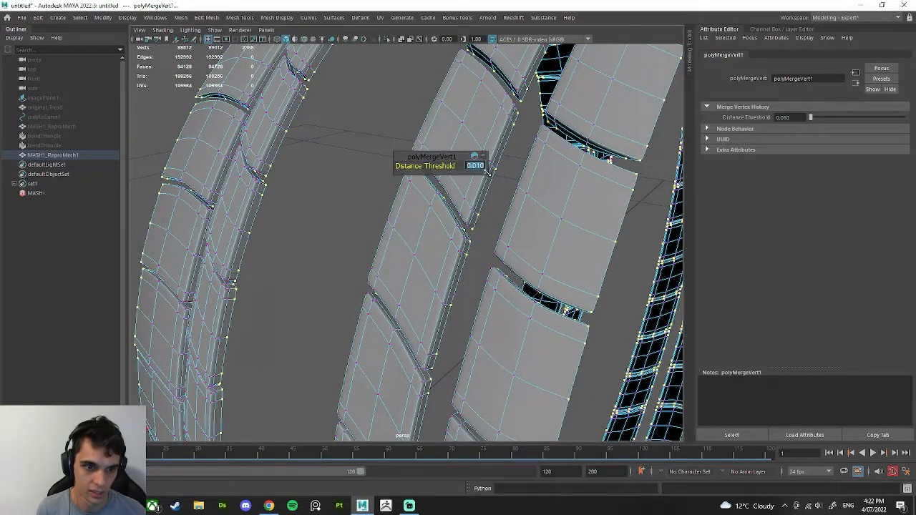
text(0.2)
key(Return)
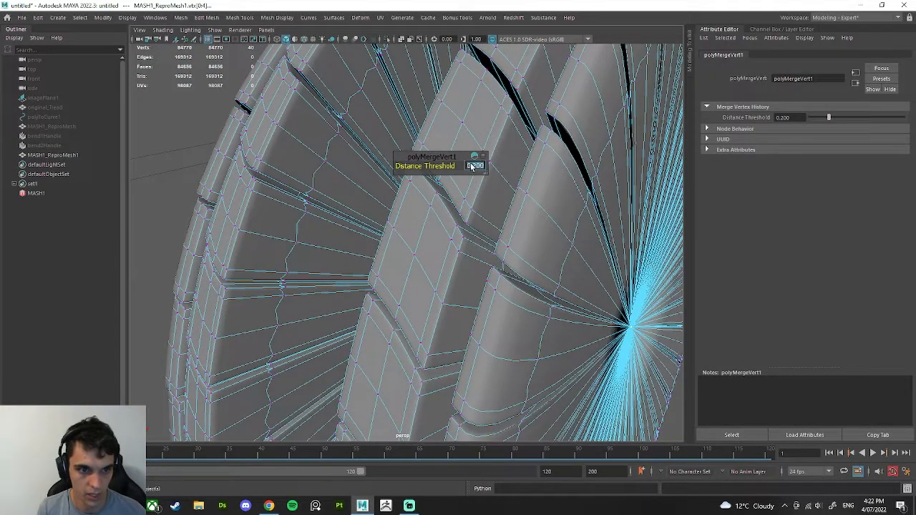
Step: Reduce the merge distance threshold to 0.1 and finally 0.05, inspect the block joints, and return to object mode
text(0.1)
key(Return)
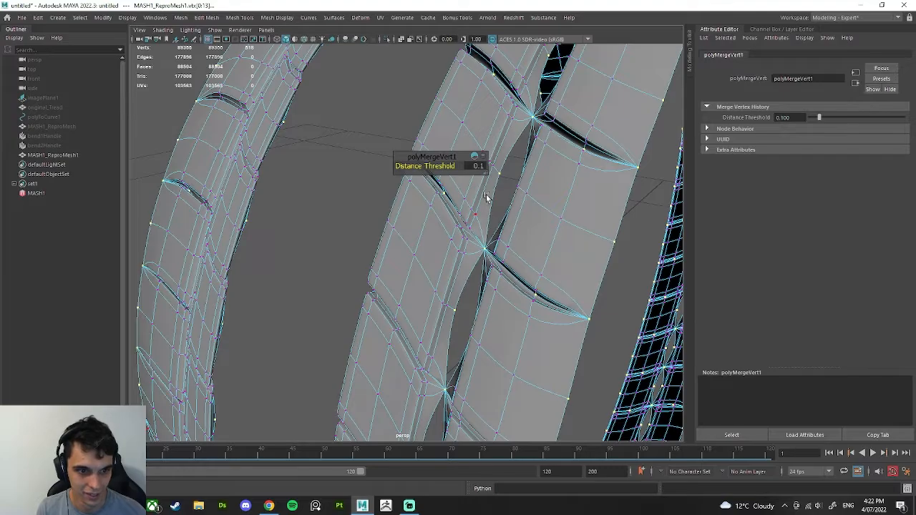
key(Return)
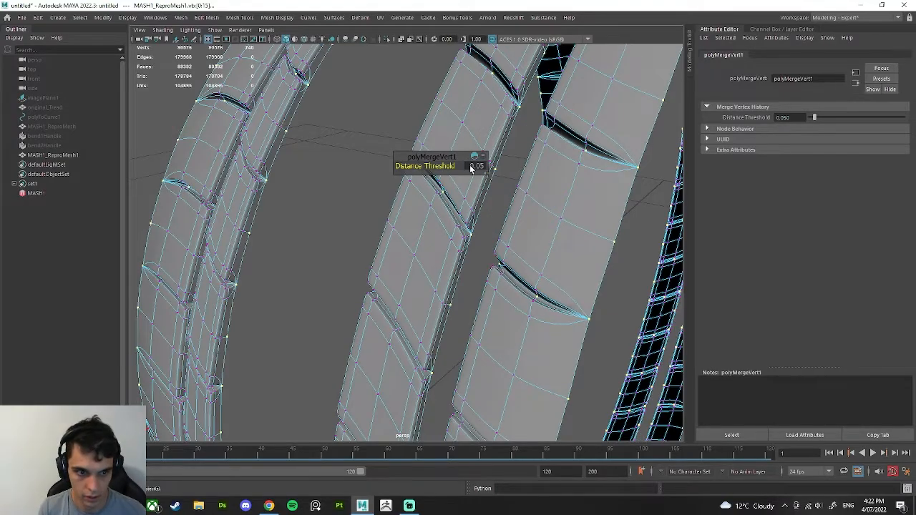
alt+drag(491, 246, 432, 264)
alt+drag(391, 166, 373, 270)
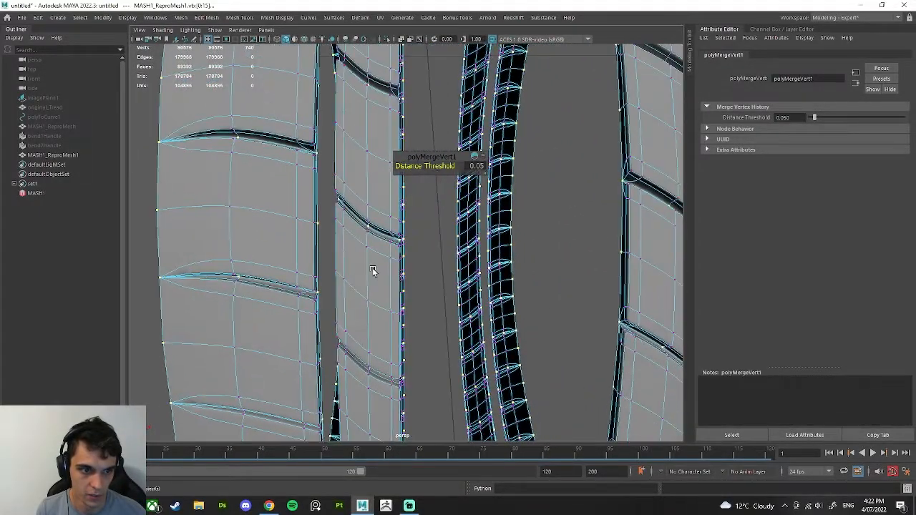
key(F8)
scroll(462, 254, down, 5)
click(422, 249)
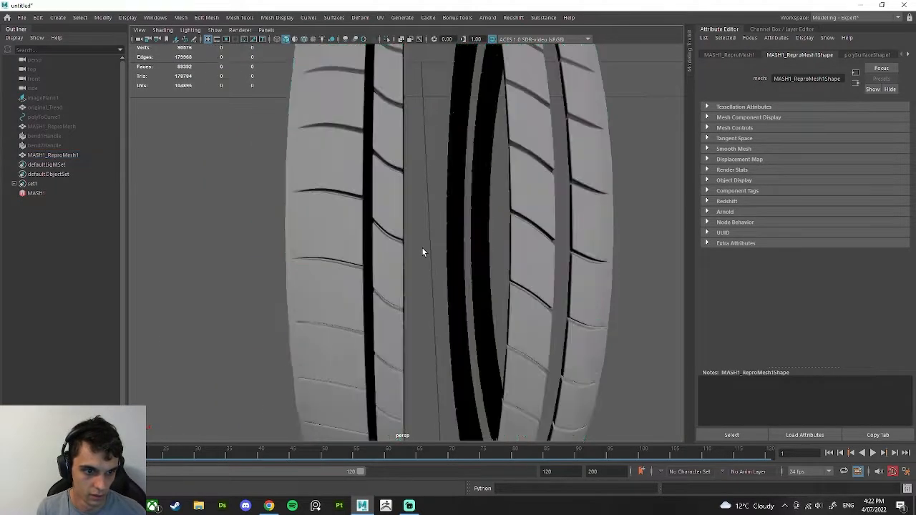
scroll(422, 249, down, 4)
Step: In the front view, select the border vertex column near the tread's left outer edge and scale it flat along X
click(368, 256)
key(space)
drag(415, 192, 420, 219)
scroll(420, 218, down, 8)
scroll(418, 218, up, 10)
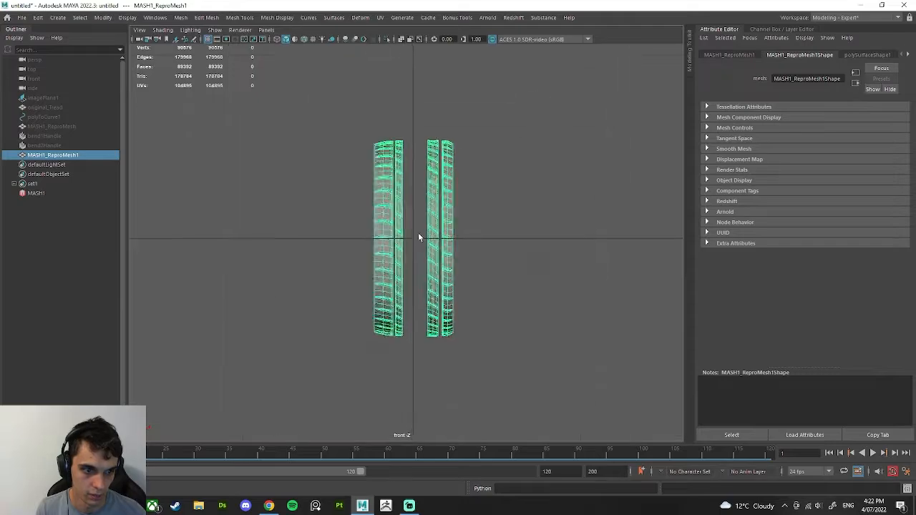
right_drag(427, 180, 398, 166)
scroll(398, 166, down, 4)
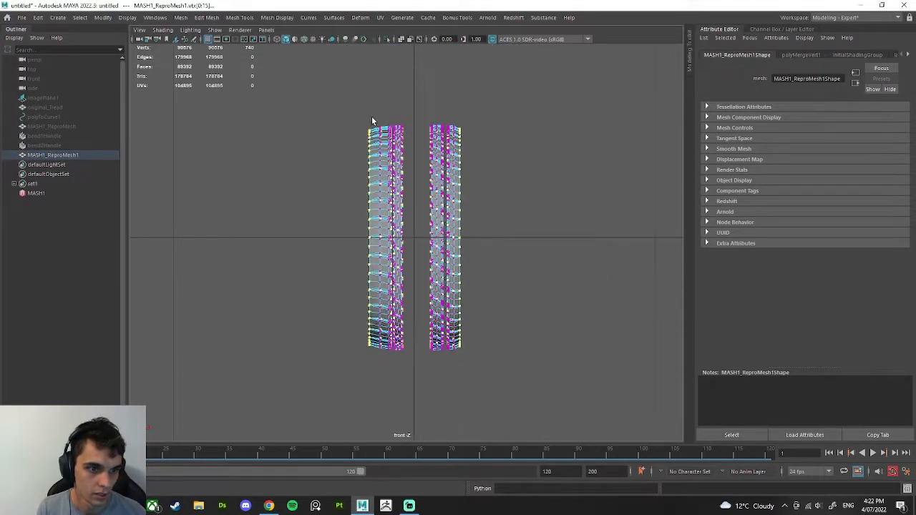
drag(372, 117, 391, 324)
drag(381, 364, 384, 371)
scroll(394, 315, up, 3)
key(r)
mouse_move(411, 235)
mouse_down()
mouse_move(294, 236)
mouse_move(406, 235)
mouse_move(398, 235)
mouse_up()
key(w)
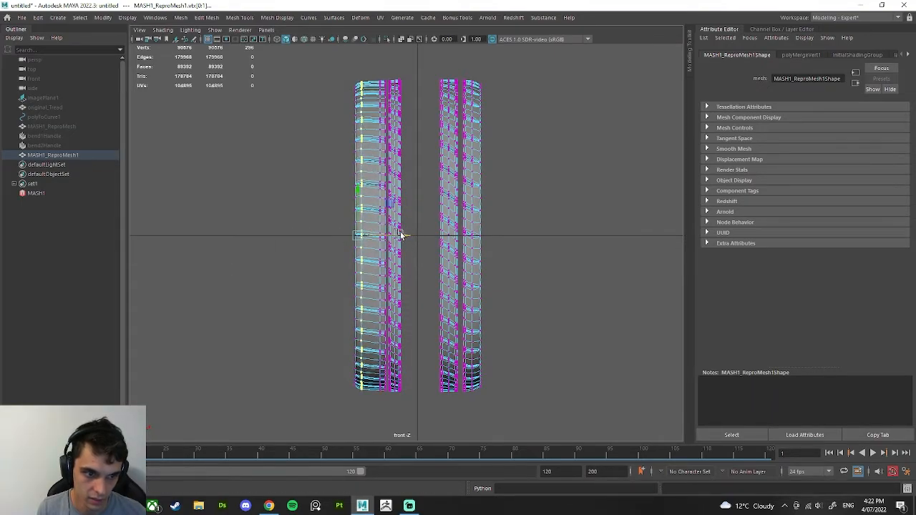
Step: Scale the border vertex column near the tread's right outer edge flat along X and return to the perspective view
alt+middle_drag(476, 219, 418, 194)
drag(410, 52, 415, 389)
key(r)
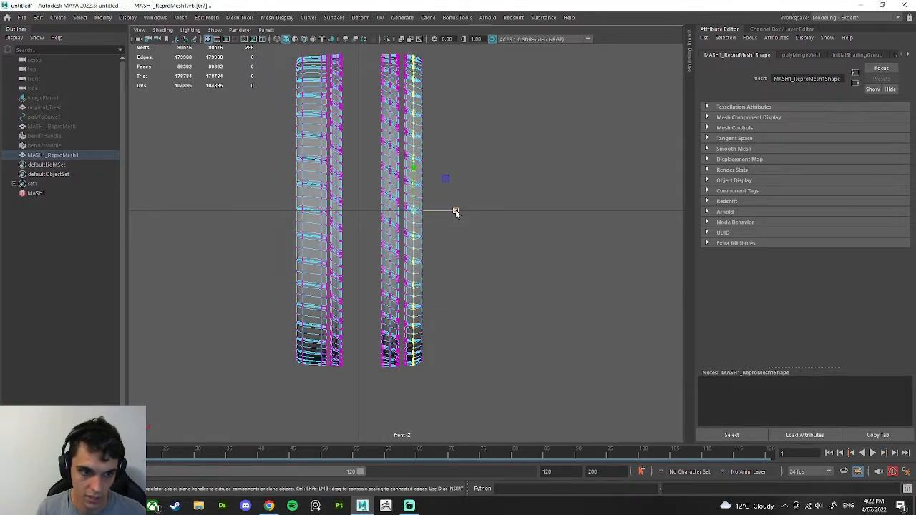
mouse_move(456, 211)
mouse_down()
mouse_move(372, 210)
mouse_move(457, 213)
mouse_up()
key(w)
key(space)
key(space)
alt+drag(432, 170, 424, 166)
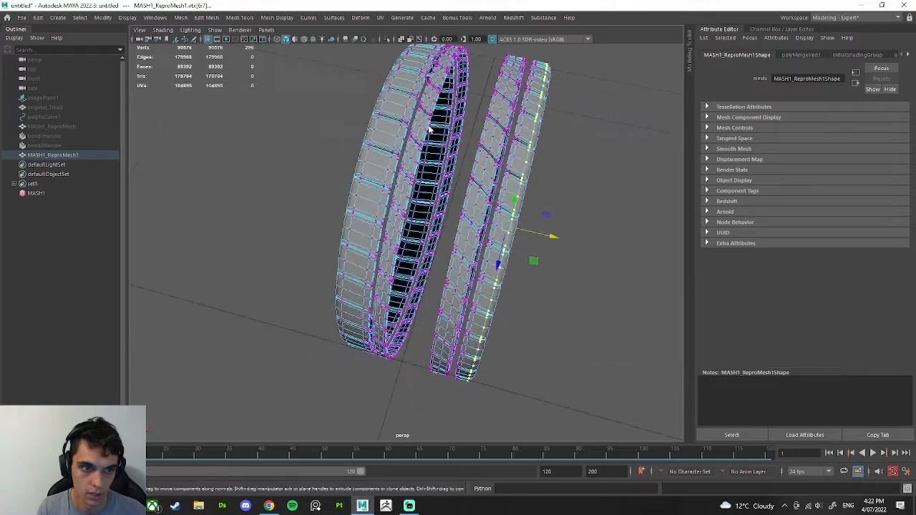
Step: Switch to edge selection and scale the outermost border edge loop of the right tread row flat along X
right_drag(444, 172, 502, 143)
click(584, 150)
alt+drag(585, 149, 476, 167)
scroll(493, 224, up, 3)
click(471, 179)
right_drag(491, 185, 491, 146)
alt+drag(488, 161, 419, 215)
double_click(382, 214)
key(r)
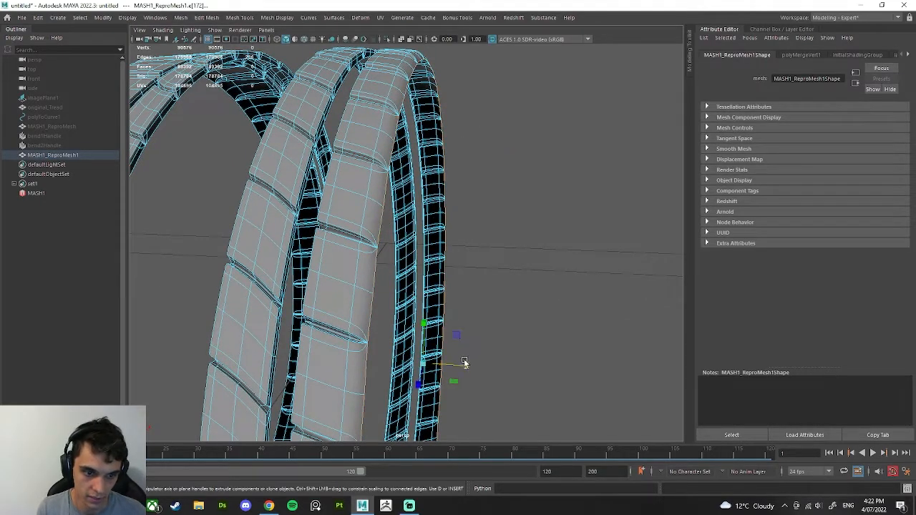
drag(464, 363, 288, 346)
Step: Flatten the right half's remaining border edge loops along X, beside the groove and facing the center gap
double_click(304, 326)
alt+drag(288, 347, 389, 327)
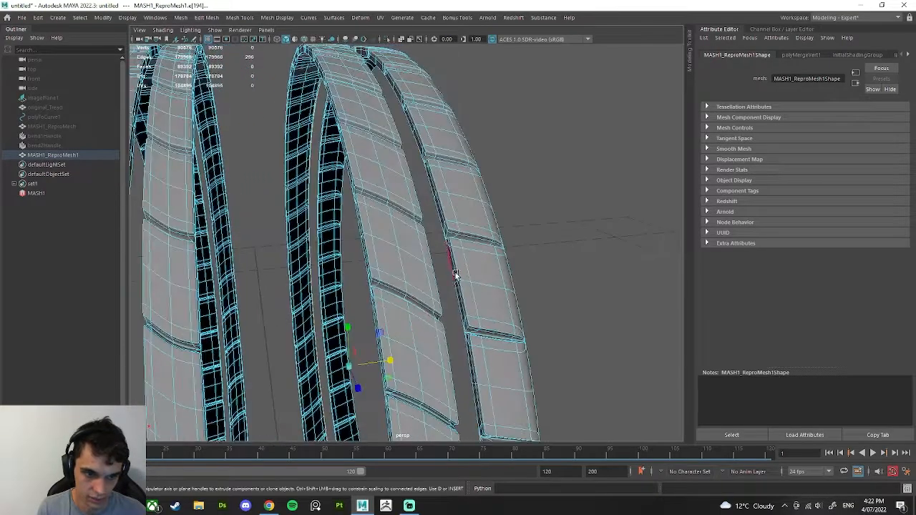
double_click(452, 274)
drag(403, 360, 291, 356)
alt+drag(320, 336, 542, 256)
double_click(545, 260)
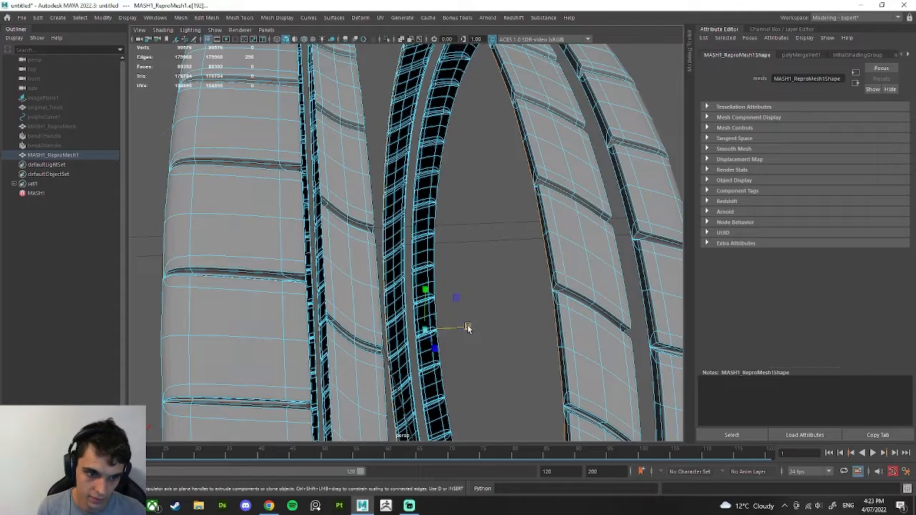
Step: Flatten the left half's narrow-row border edge loops along X, at the center gap and beside the groove
alt+drag(458, 322, 403, 258)
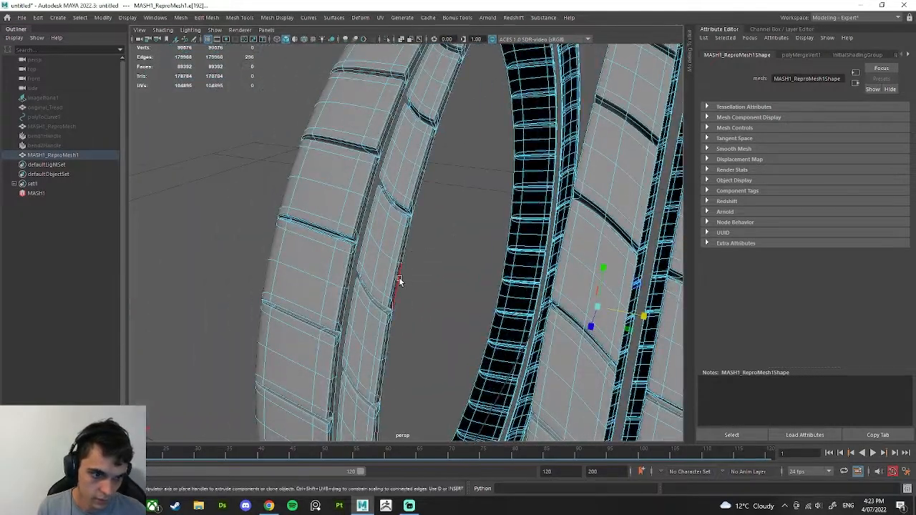
double_click(400, 281)
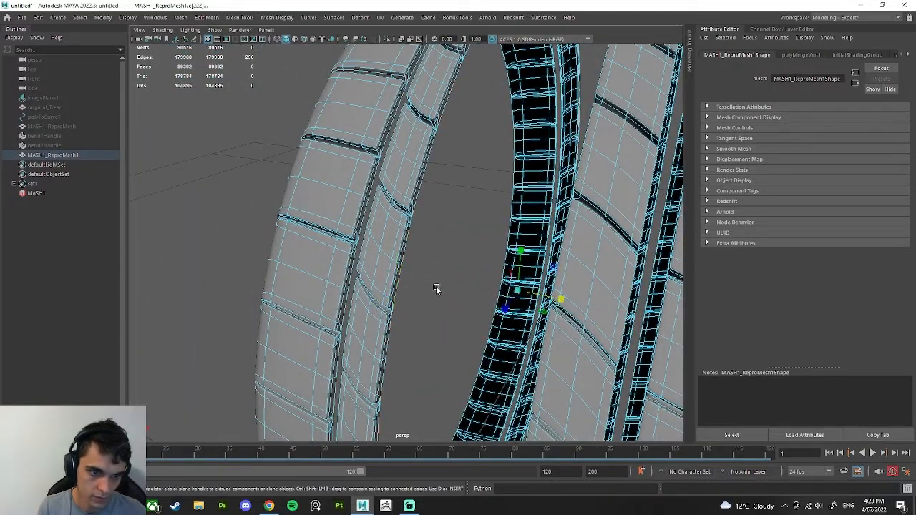
double_click(350, 287)
key(q)
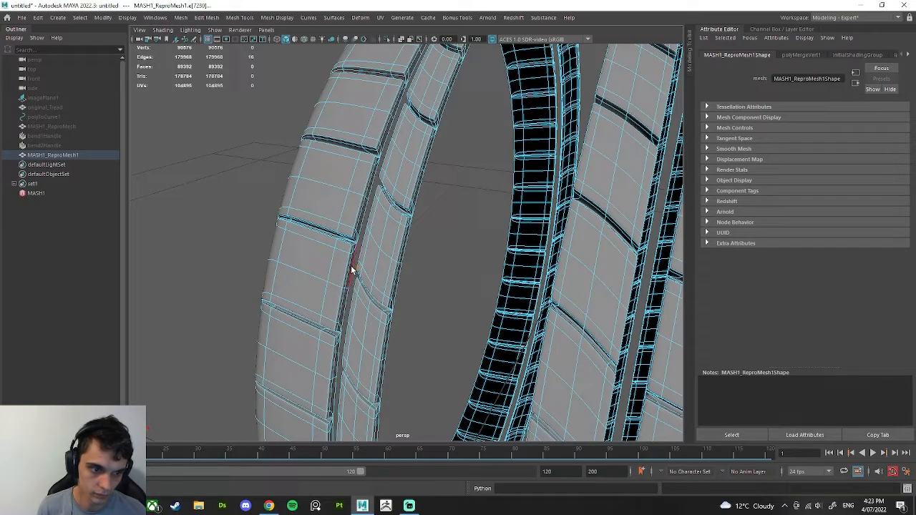
key(w)
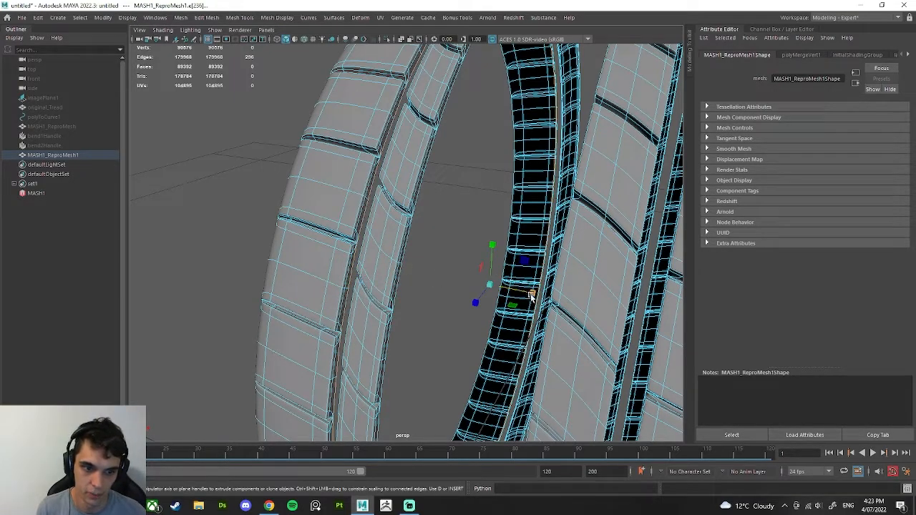
key(q)
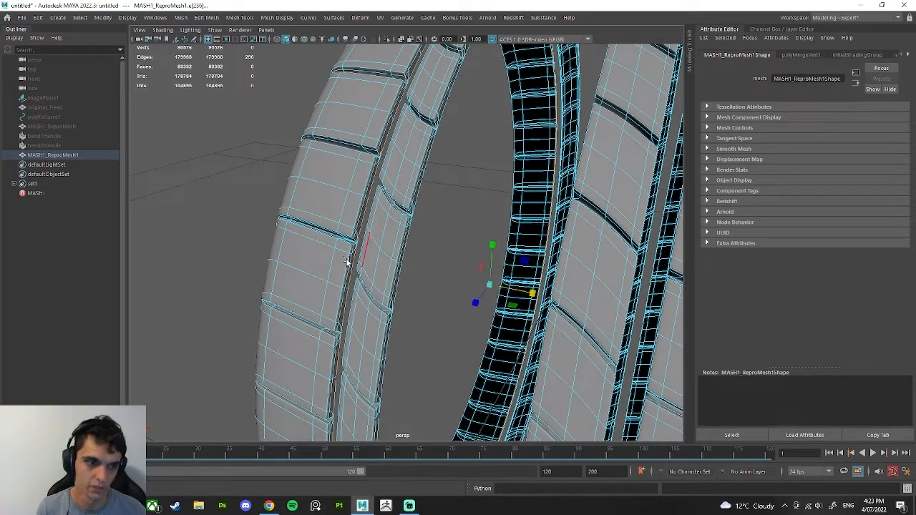
Step: Flatten the wide left tread row's border edge loops along X, on its groove side and outer side
alt+drag(384, 276, 493, 255)
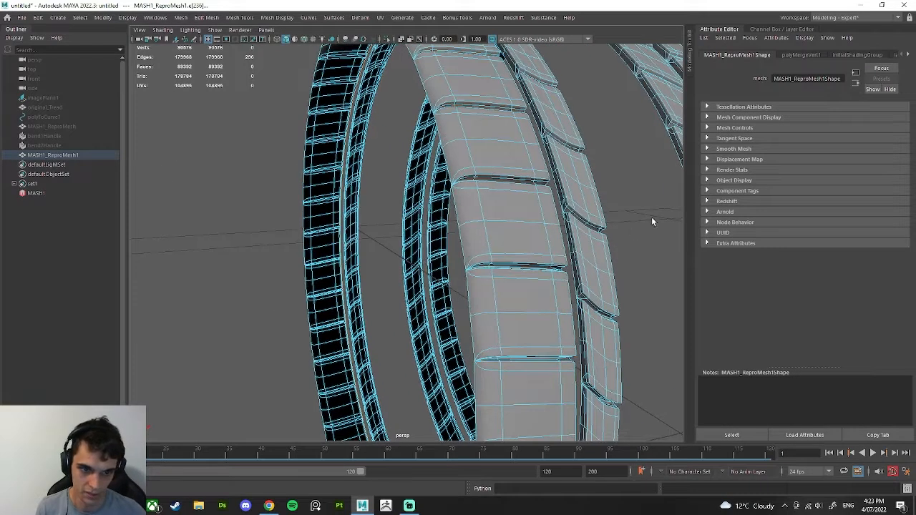
alt+drag(652, 221, 595, 218)
key(w)
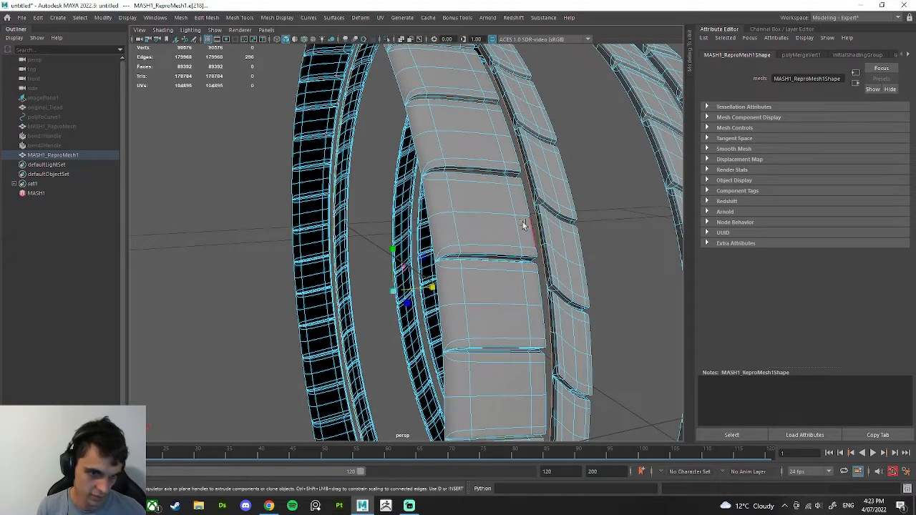
key(q)
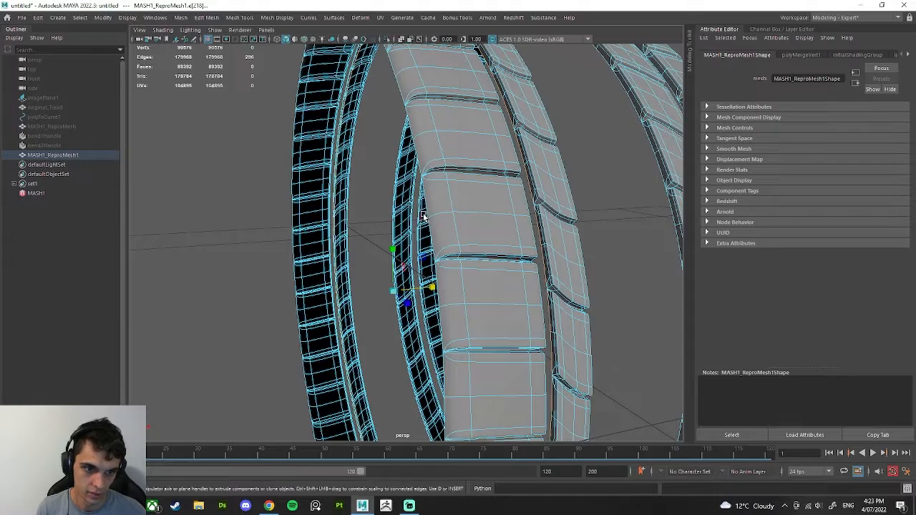
click(426, 218)
key(q)
double_click(435, 236)
key(r)
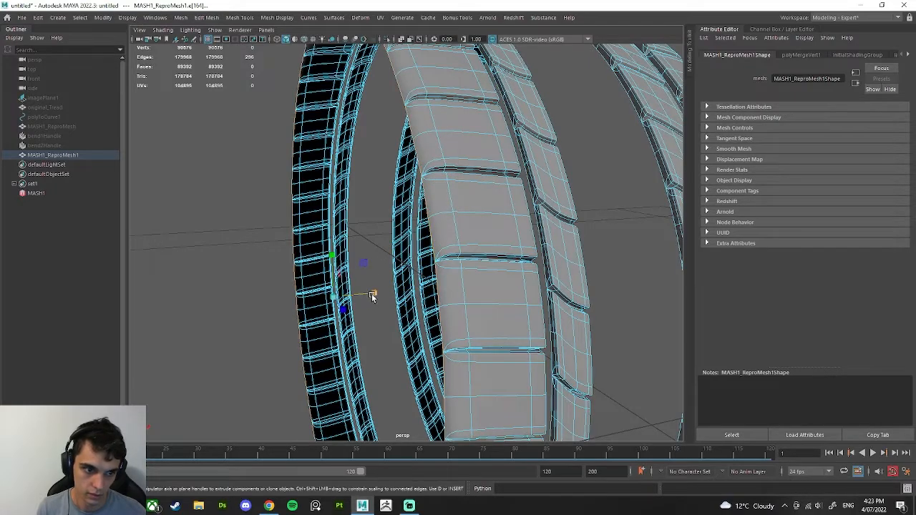
key(q)
Step: Bridge the facing border edge loops of the left half's wide and narrow tread rows to close their groove
click(202, 288)
alt+drag(201, 280, 389, 222)
scroll(380, 242, up, 5)
double_click(349, 243)
alt+drag(326, 205, 399, 220)
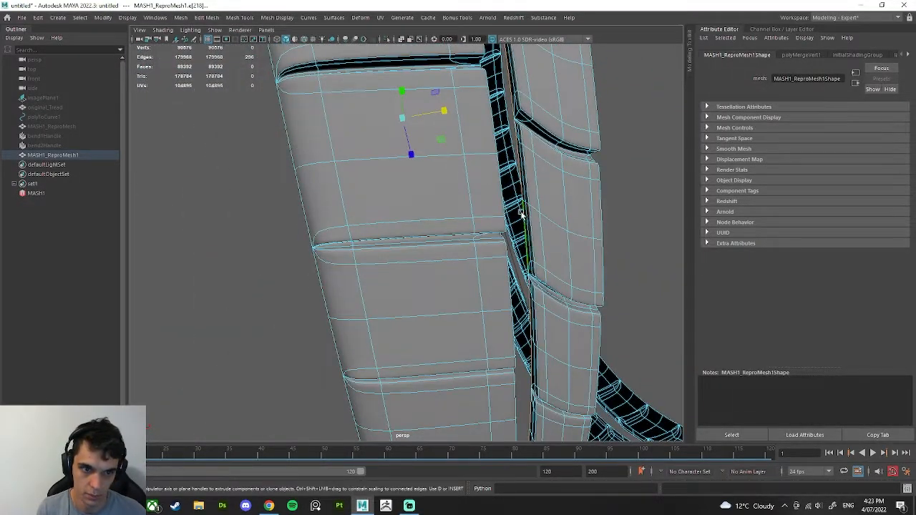
alt+drag(517, 219, 434, 127)
shift+right_click(431, 130)
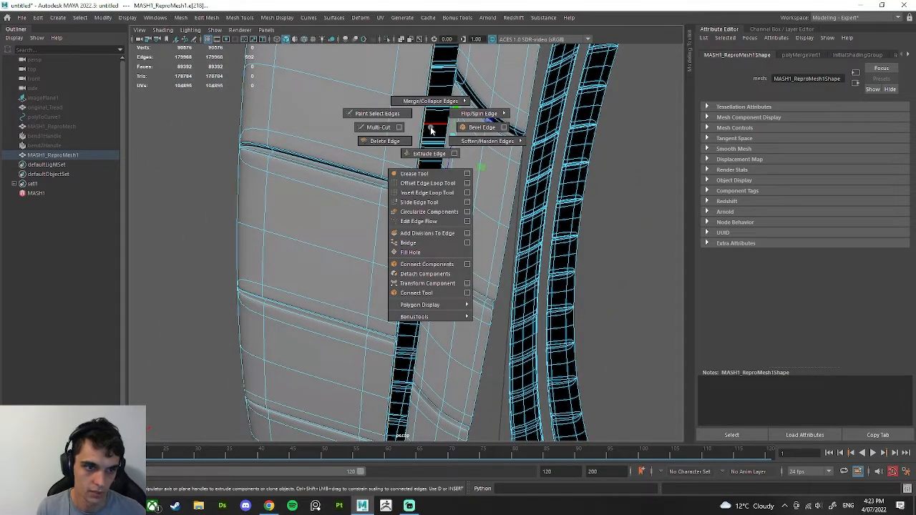
click(428, 243)
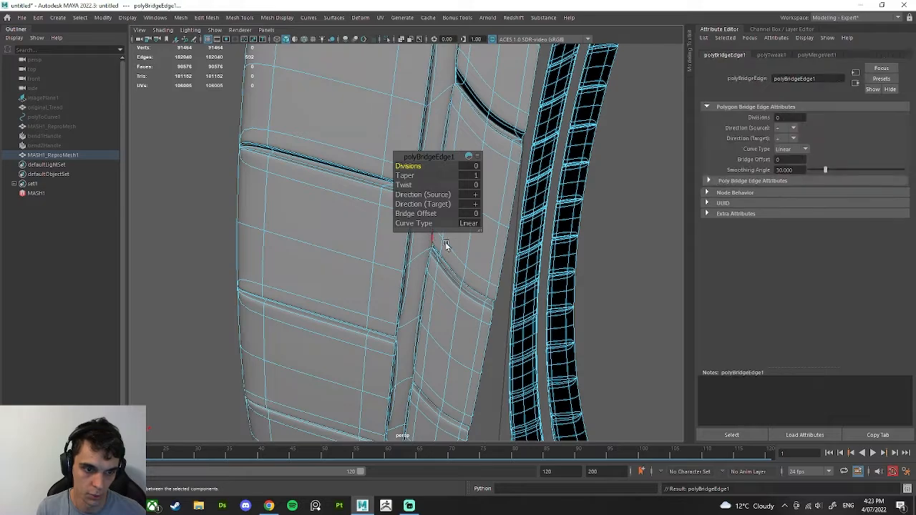
mouse_move(405, 201)
alt+mouse_down()
mouse_move(424, 193)
mouse_move(409, 186)
alt+mouse_up()
alt+drag(396, 274, 238, 215)
alt+drag(387, 289, 305, 252)
right_drag(263, 212, 302, 192)
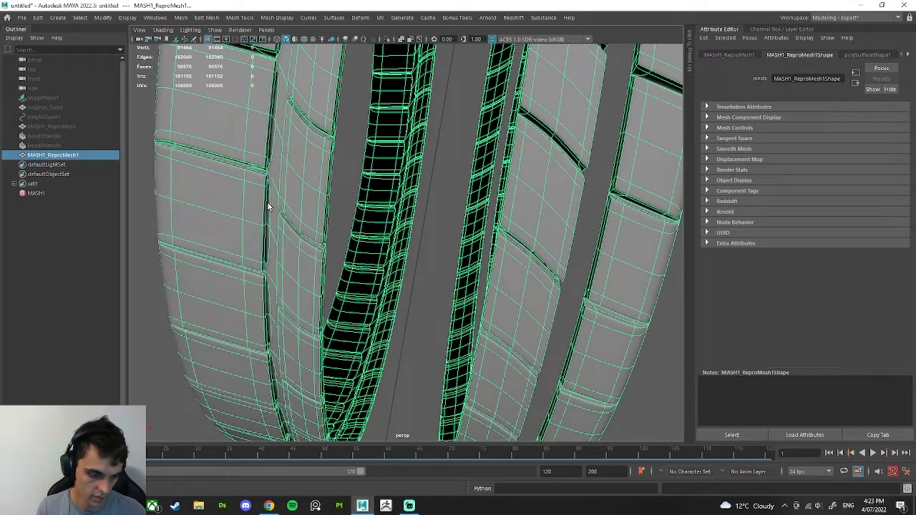
Step: Bridge the facing border edge loops of the right half's narrow and outer tread rows across their groove
scroll(412, 275, down, 5)
click(412, 275)
mouse_move(401, 273)
alt+mouse_down()
mouse_move(365, 266)
mouse_move(413, 265)
alt+mouse_up()
scroll(417, 267, up, 5)
click(487, 242)
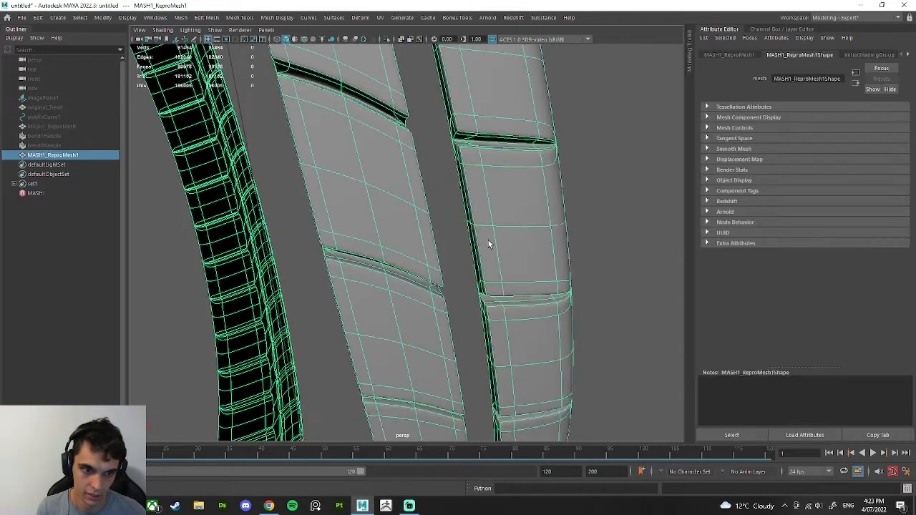
right_drag(487, 241, 483, 197)
click(463, 205)
alt+drag(463, 206, 428, 222)
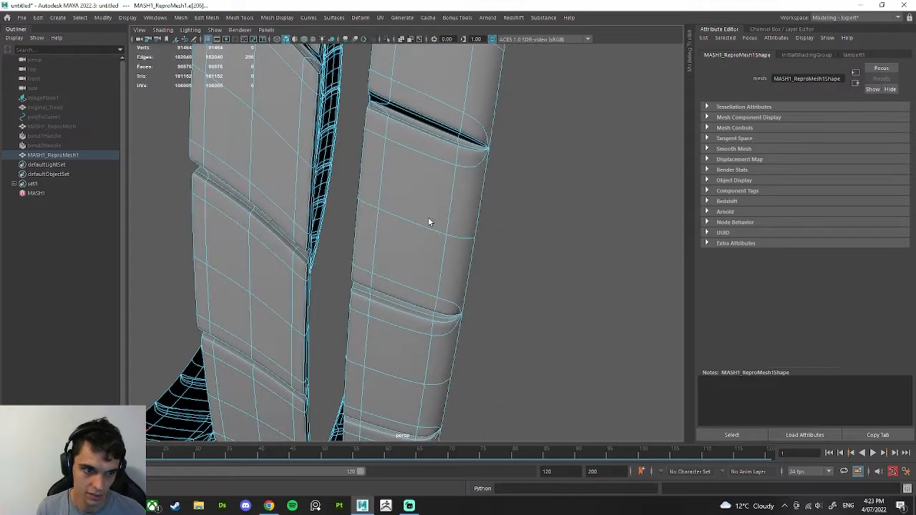
alt+drag(308, 243, 259, 252)
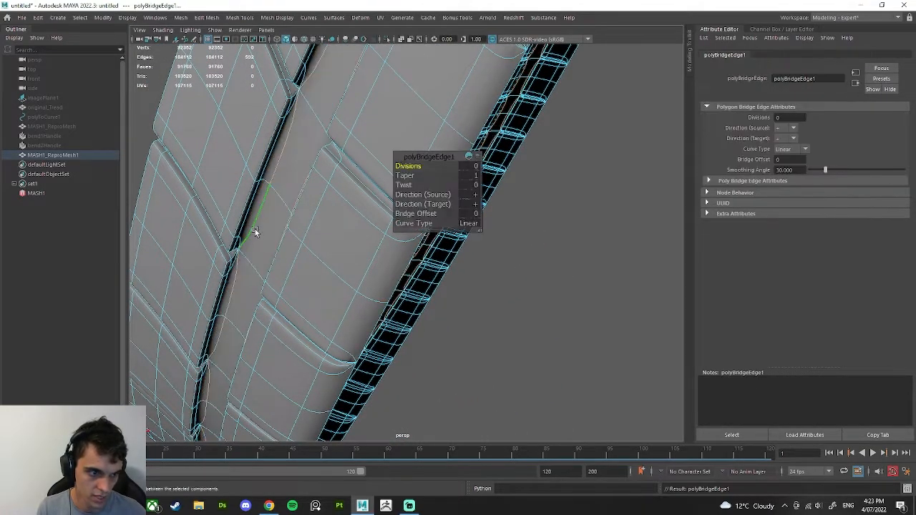
alt+drag(254, 230, 326, 221)
alt+middle_drag(326, 221, 354, 214)
scroll(356, 214, down, 6)
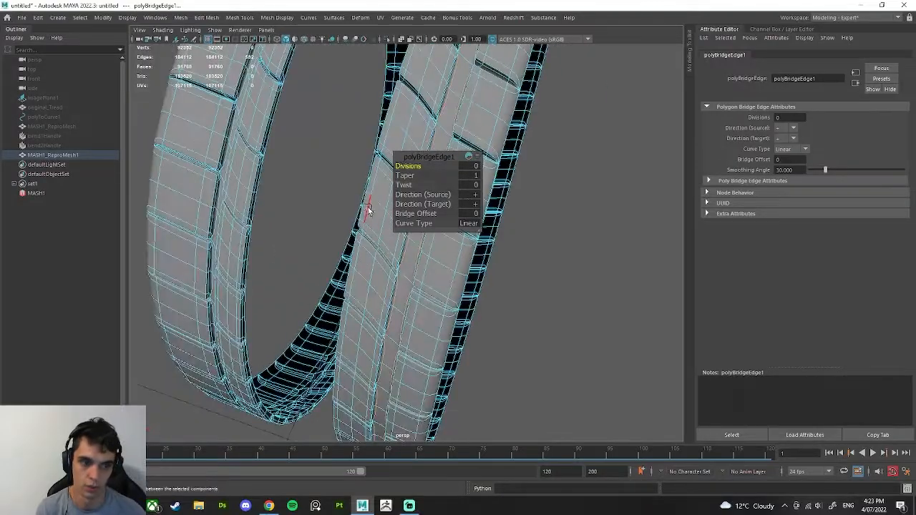
Step: Bridge the two narrow rows' inner border edge loops across the center gap to join both tire halves
alt+drag(365, 209, 272, 250)
alt+drag(288, 195, 419, 262)
right_drag(419, 262, 562, 216)
click(562, 221)
alt+drag(562, 221, 468, 186)
click(468, 185)
right_drag(443, 192, 459, 181)
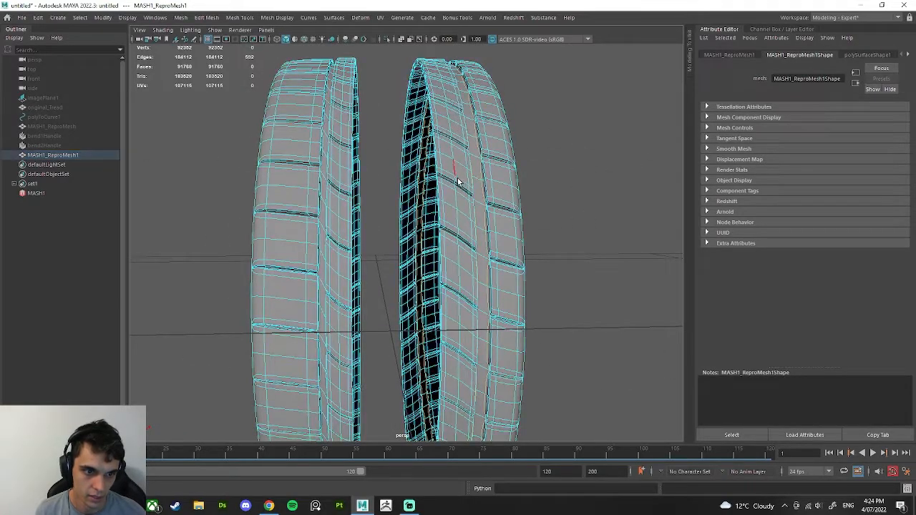
scroll(532, 223, up, 6)
scroll(537, 224, down, 1)
click(549, 221)
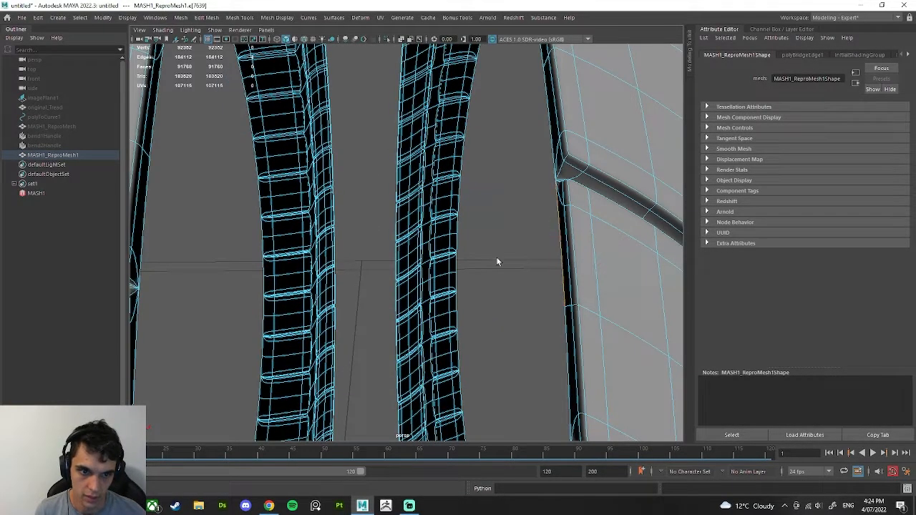
double_click(551, 220)
mouse_move(426, 247)
alt+mouse_down()
mouse_move(449, 245)
mouse_move(433, 255)
alt+mouse_up()
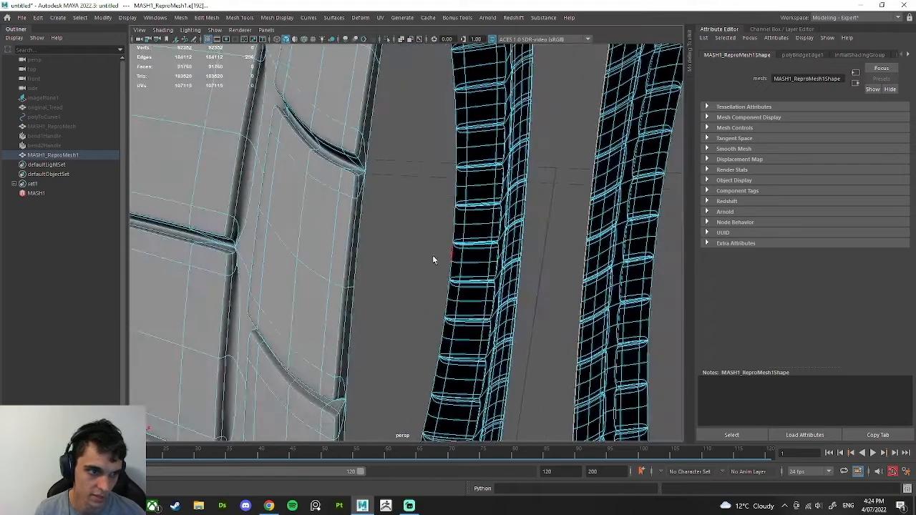
shift+double_click(362, 265)
key(g)
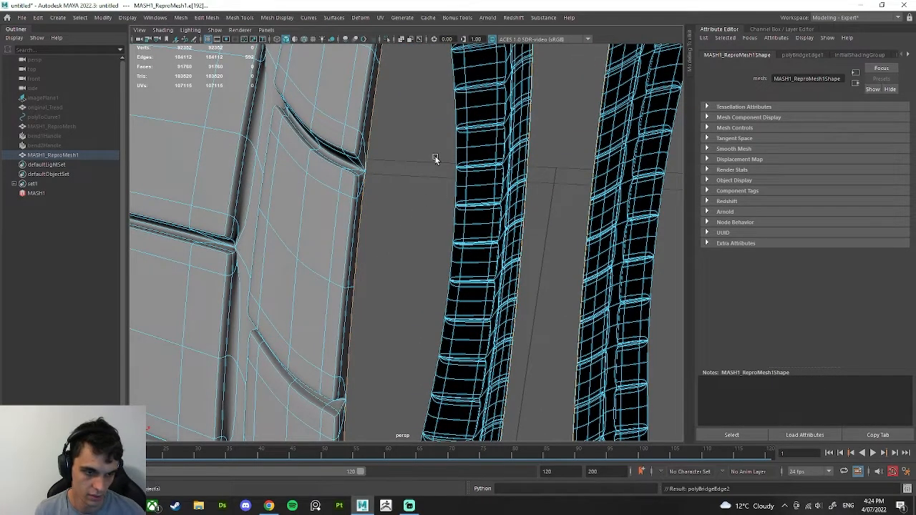
scroll(436, 169, down, 5)
alt+drag(491, 241, 408, 281)
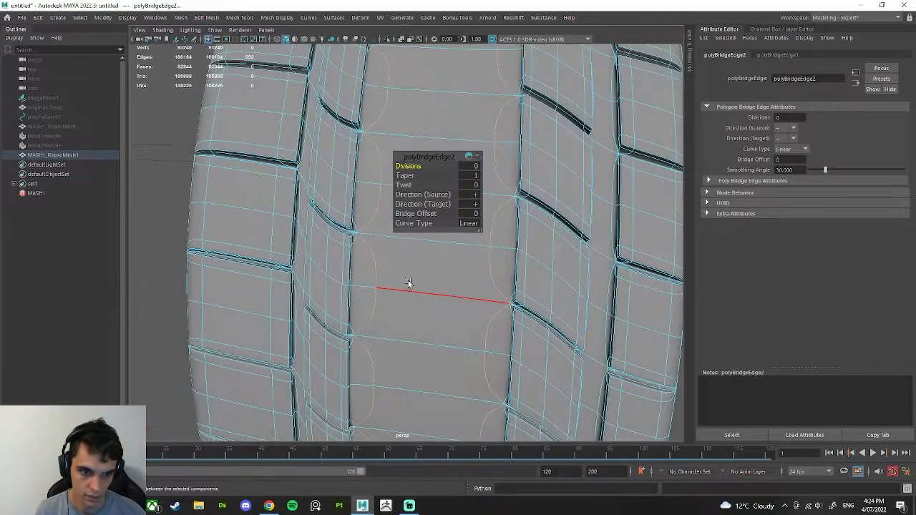
Step: Return the joined tread to object mode and switch to the front view
right_drag(405, 247, 464, 196)
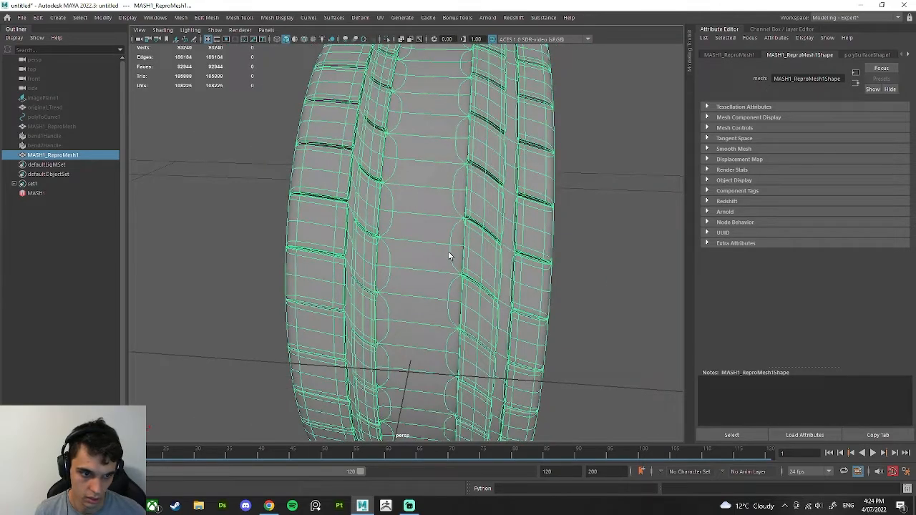
click(579, 219)
alt+drag(579, 219, 528, 195)
click(511, 293)
click(528, 195)
scroll(528, 195, down, 4)
click(404, 180)
key(space)
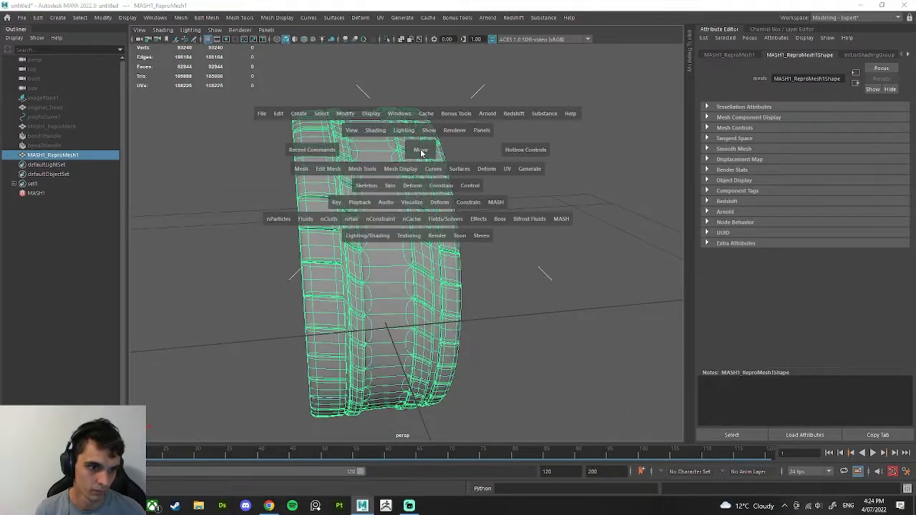
drag(420, 151, 424, 184)
click(430, 187)
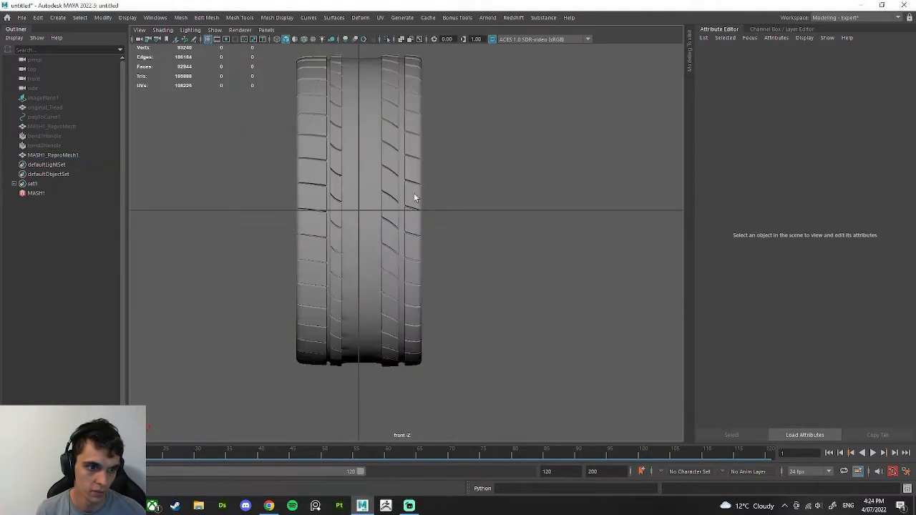
Step: Unhide the reference image plane over the tread and raise its Alpha Gain to 0.773
scroll(414, 193, up, 4)
click(43, 98)
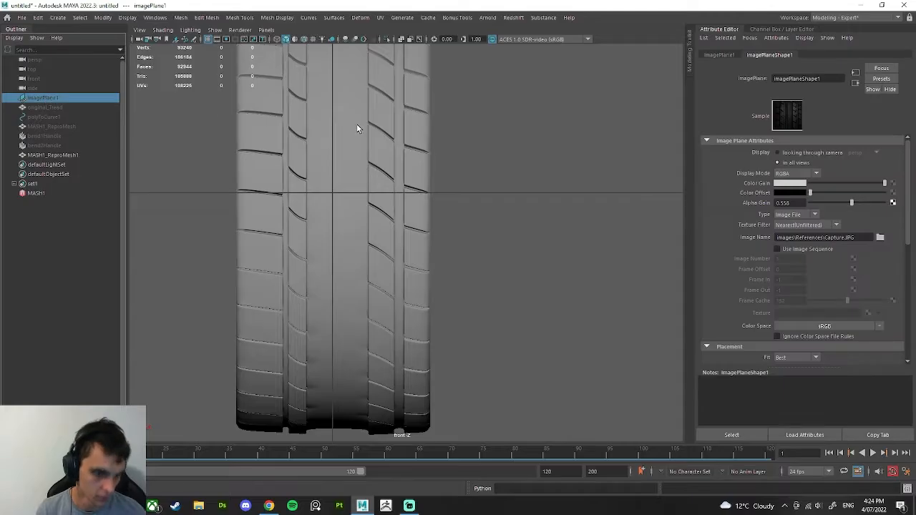
key(h)
click(337, 76)
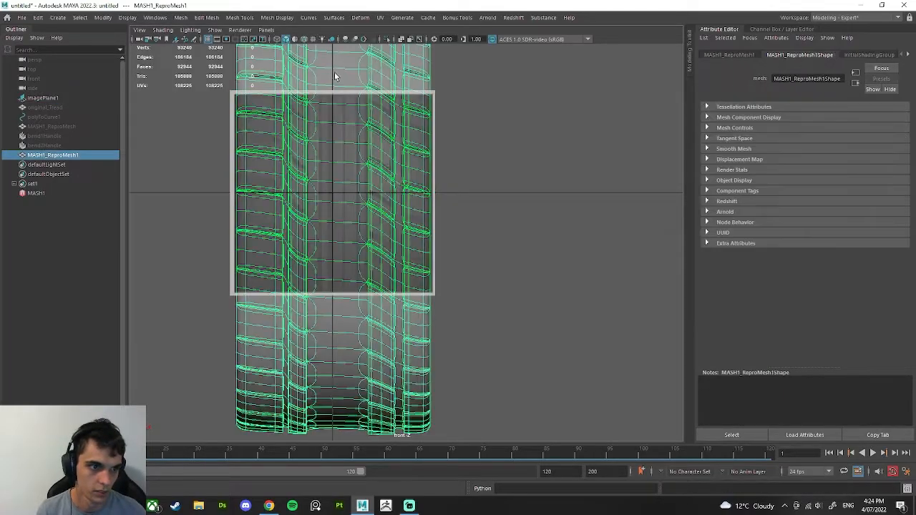
scroll(330, 126, up, 4)
alt+middle_drag(303, 160, 446, 220)
scroll(447, 222, up, 3)
scroll(446, 221, down, 12)
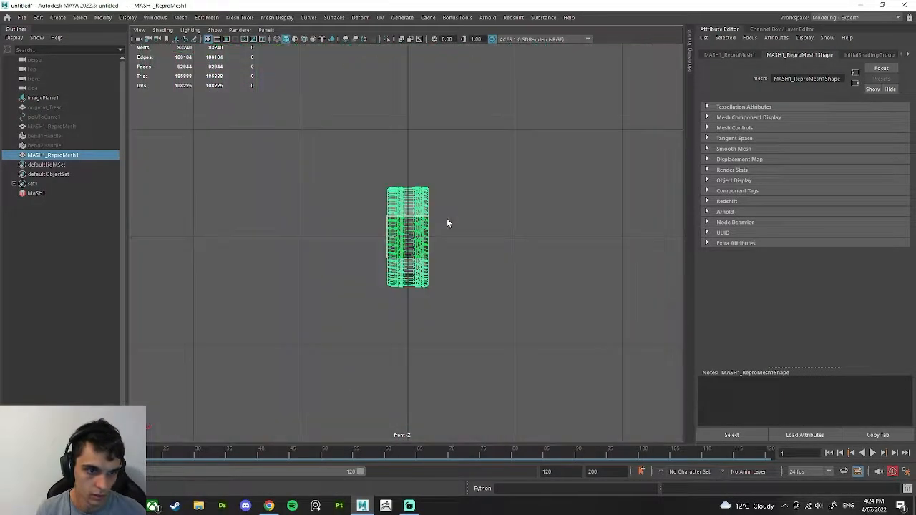
click(42, 99)
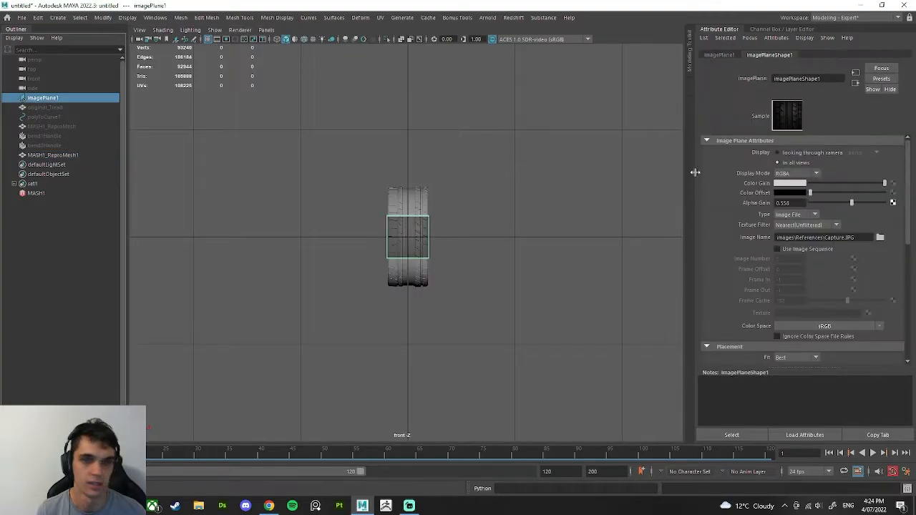
drag(853, 205, 865, 204)
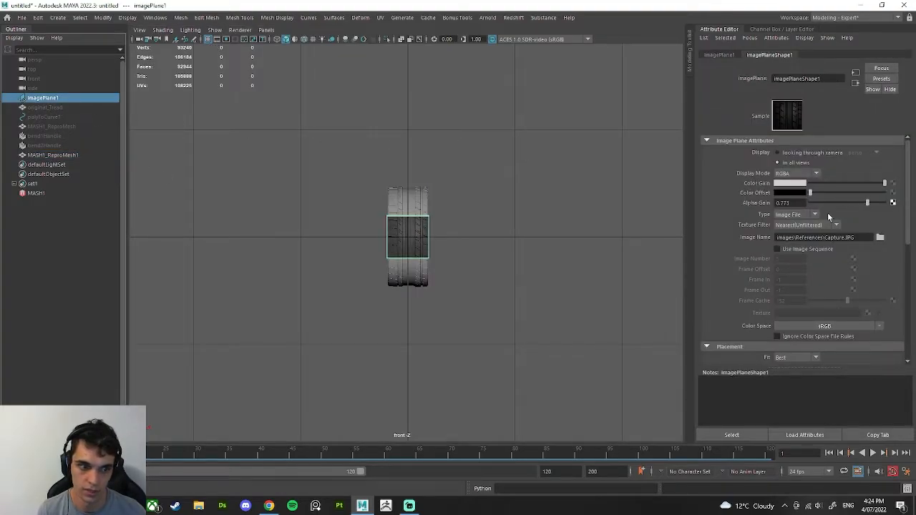
scroll(461, 242, up, 10)
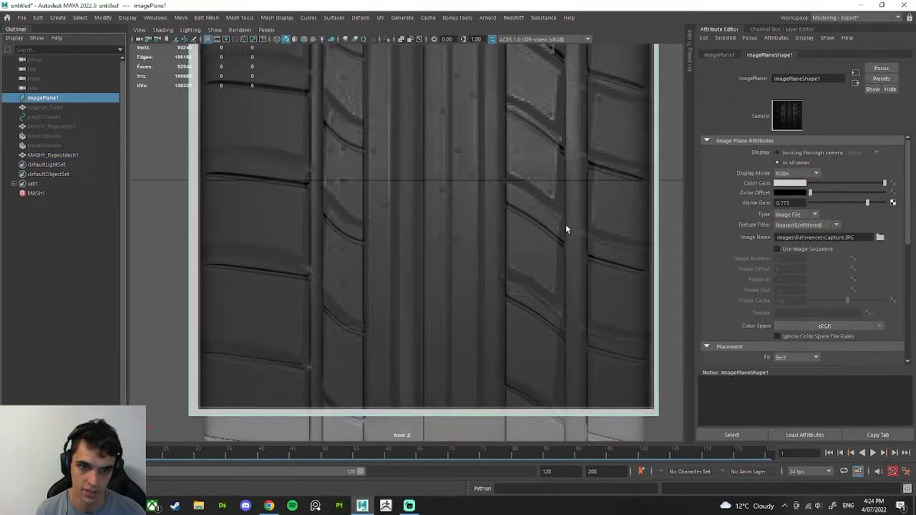
click(544, 218)
alt+middle_drag(531, 195, 516, 208)
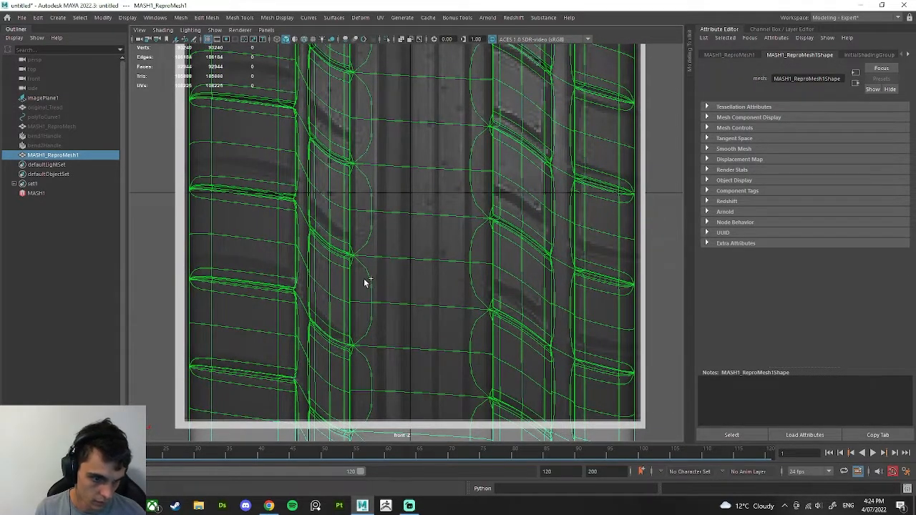
Step: With Multi-Cut on the unsmoothed mesh, insert supporting edge loops along the center band's borders and inside the side grooves, then preview it smoothed
key(ctrl+shift+x)
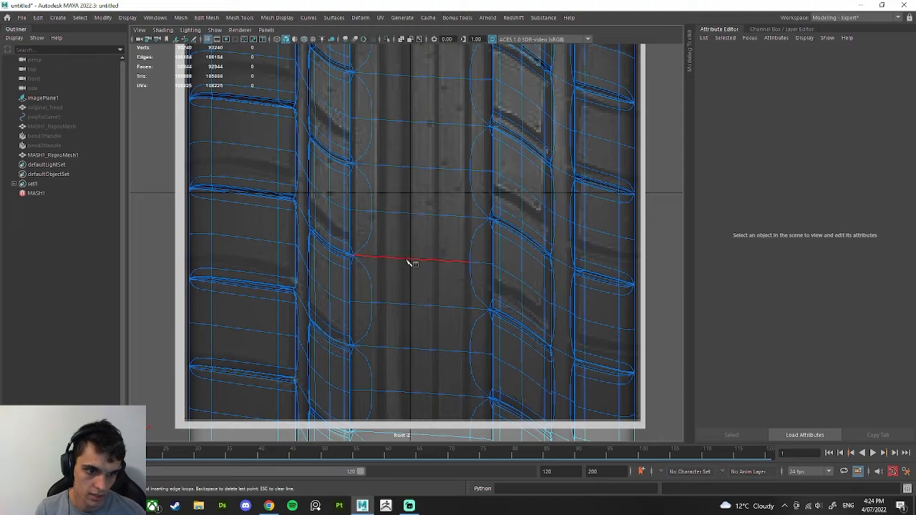
key(1)
click(409, 261)
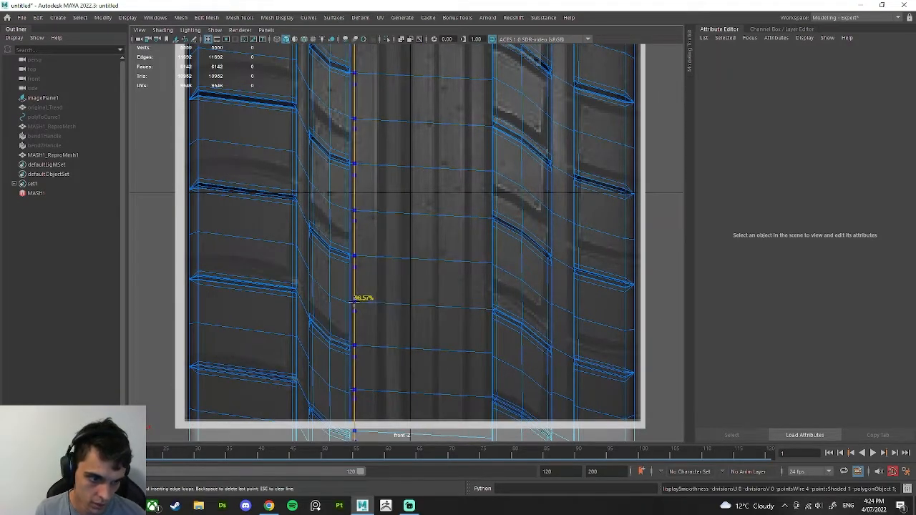
click(353, 304)
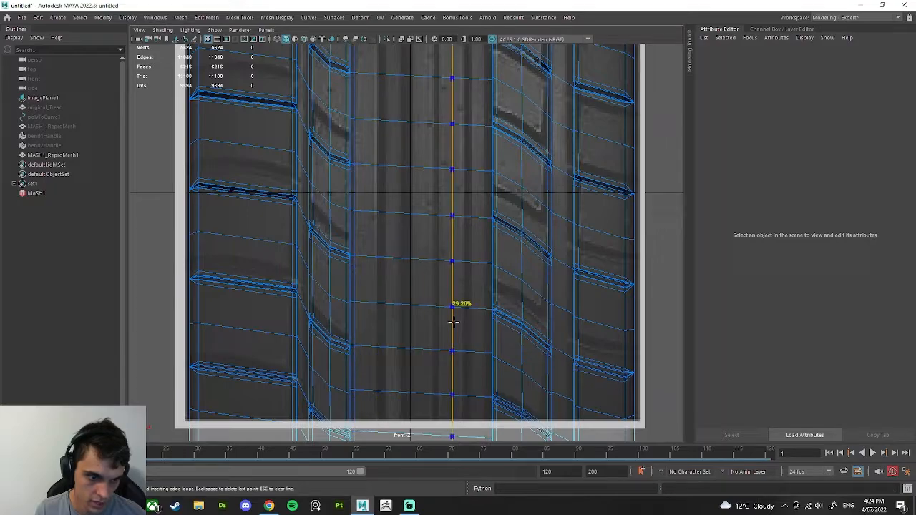
click(489, 307)
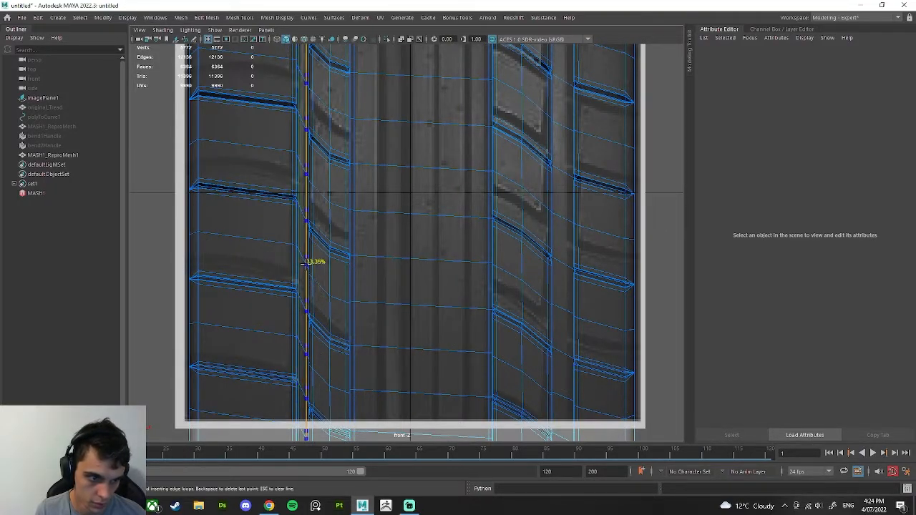
click(301, 251)
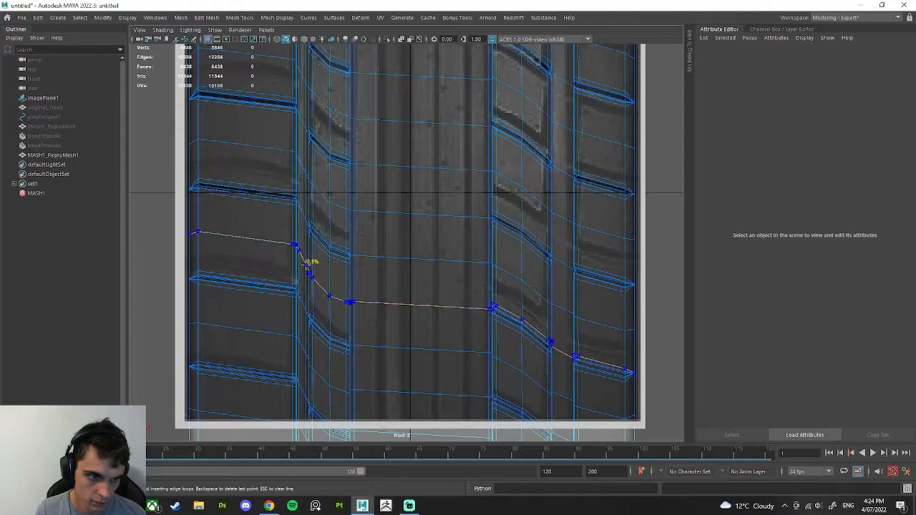
click(556, 300)
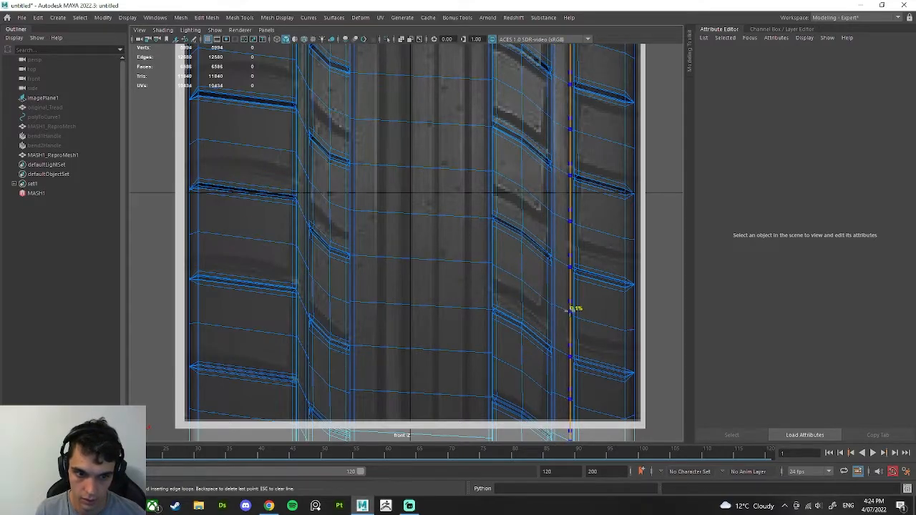
key(3)
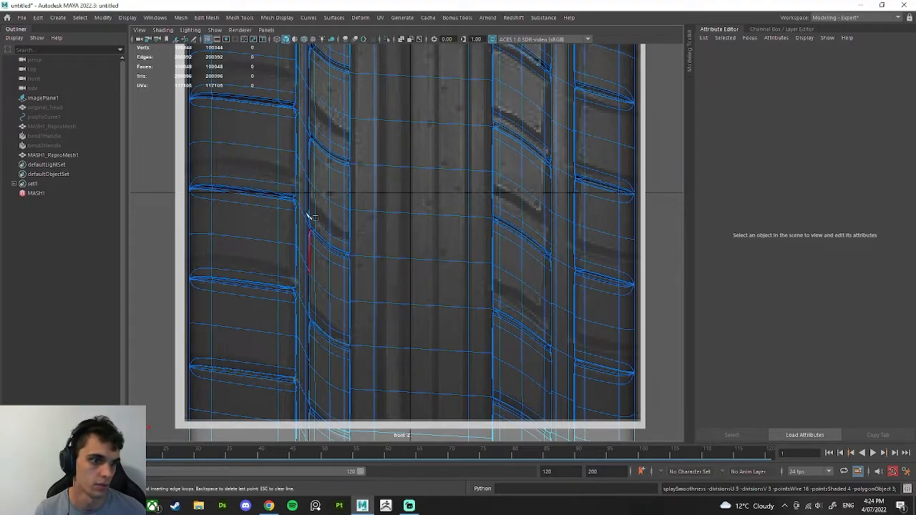
Step: Insert six edge loops around the unsmoothed center band, aligned with the rib and groove borders in the reference image
key(1)
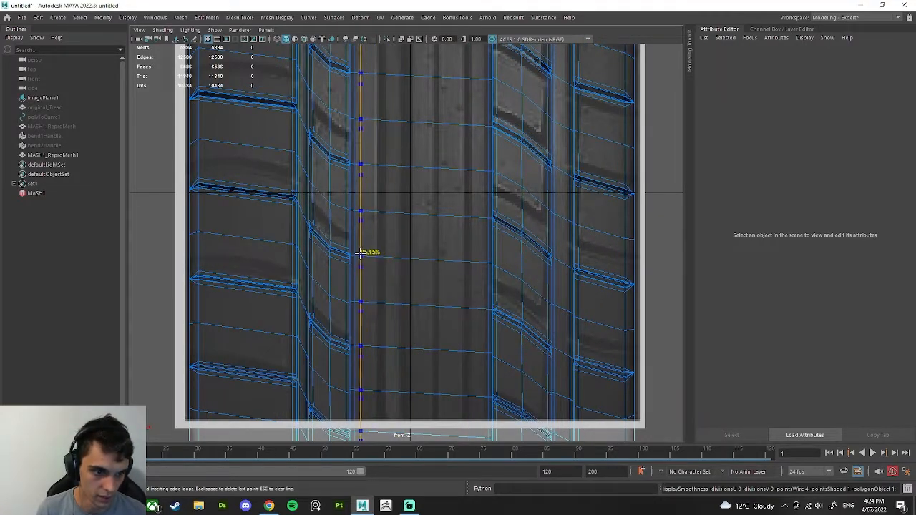
click(361, 252)
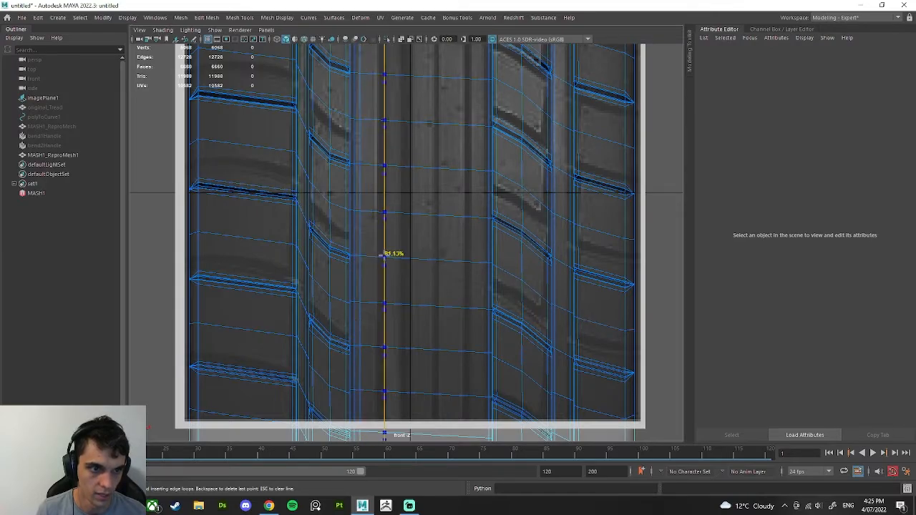
click(384, 254)
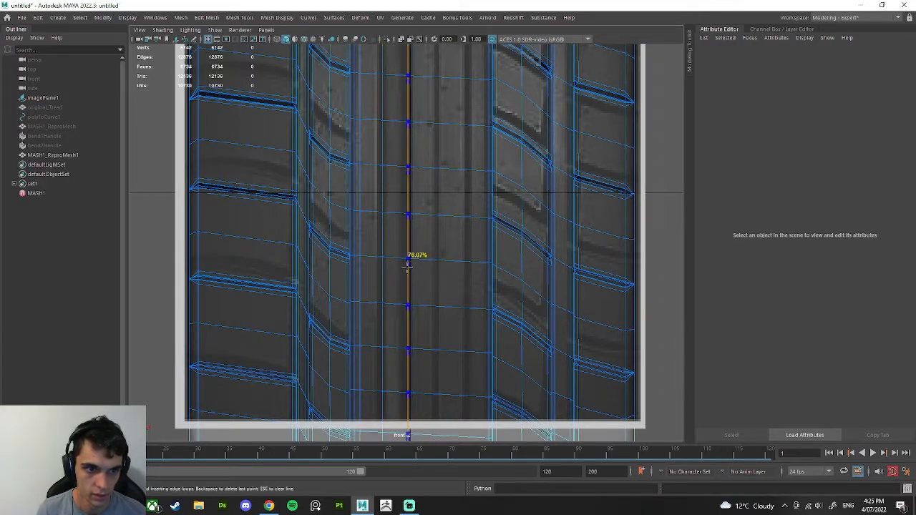
click(407, 265)
click(438, 258)
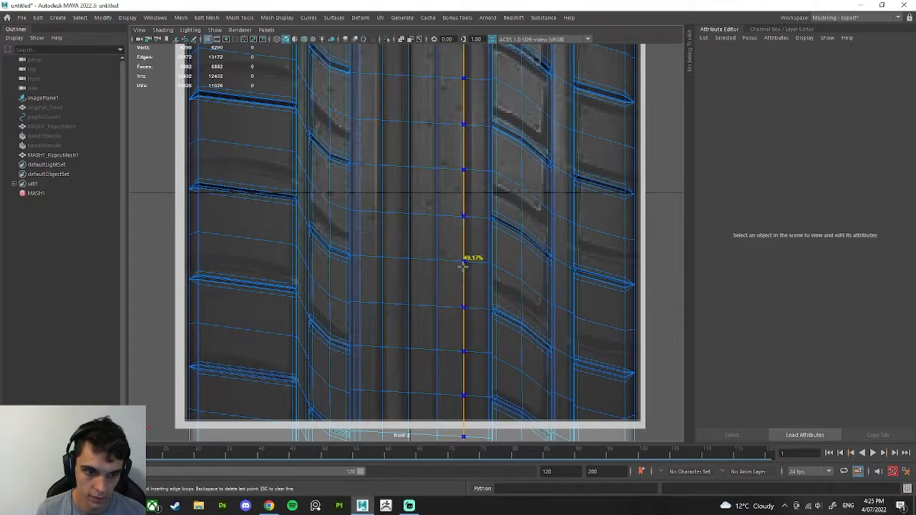
click(464, 267)
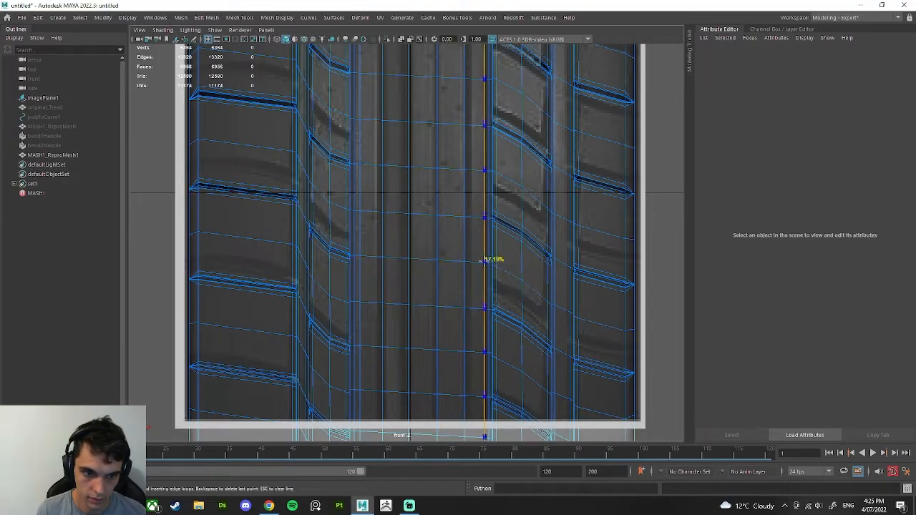
click(483, 265)
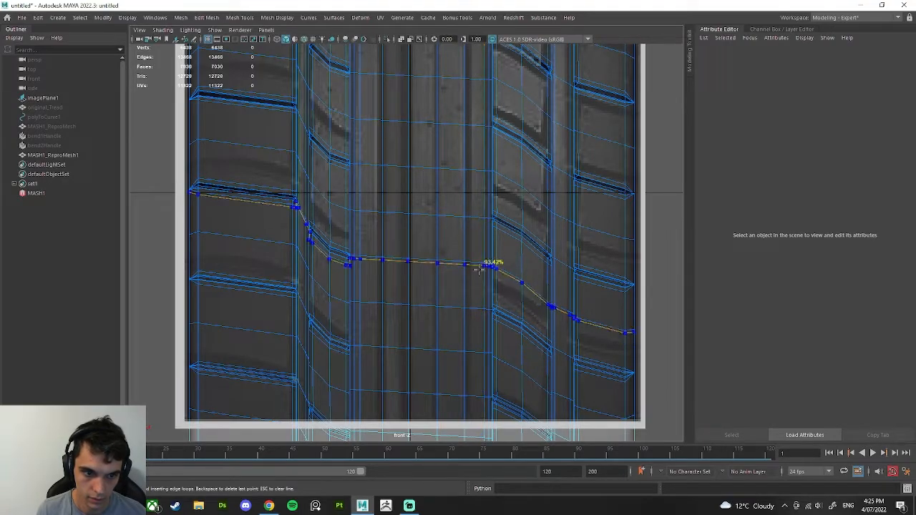
Step: Select the three alternating face loops between the new center edge loops and extrude them along Local Translate Z in perspective view
right_drag(389, 140, 389, 163)
click(370, 144)
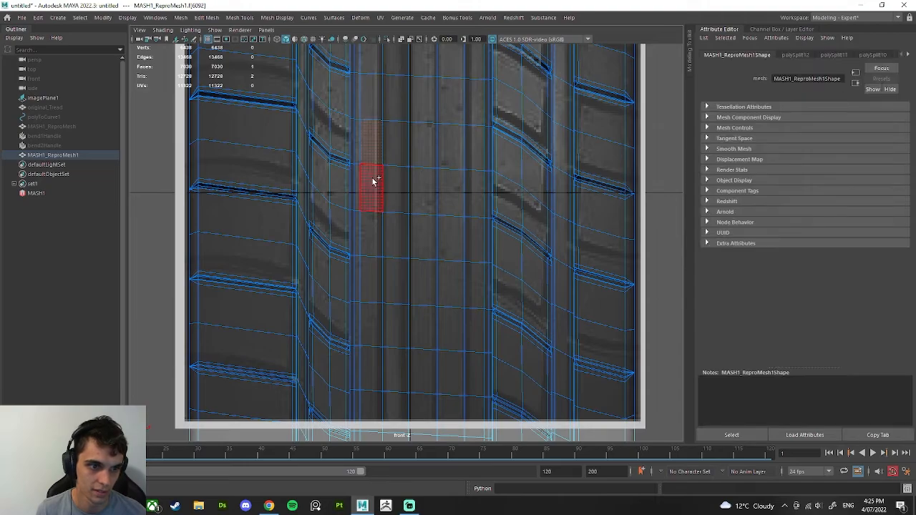
shift+double_click(373, 181)
shift+double_click(426, 185)
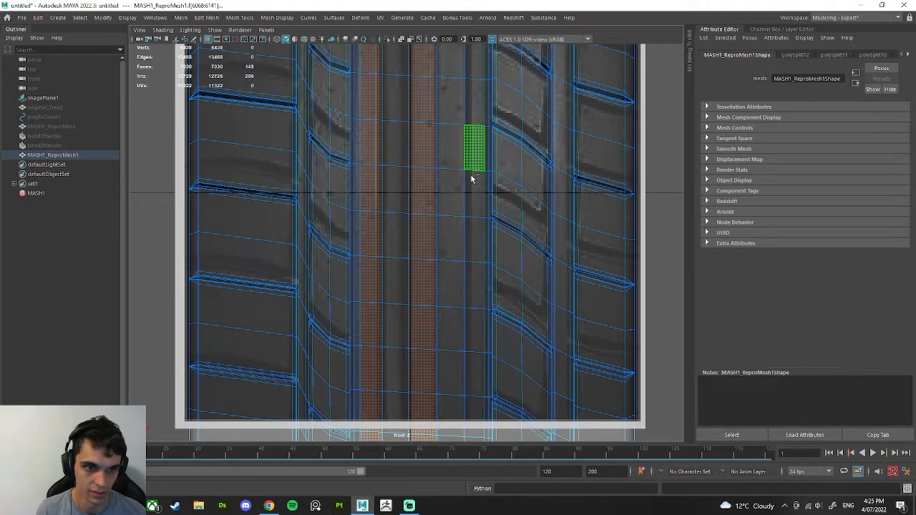
key(space)
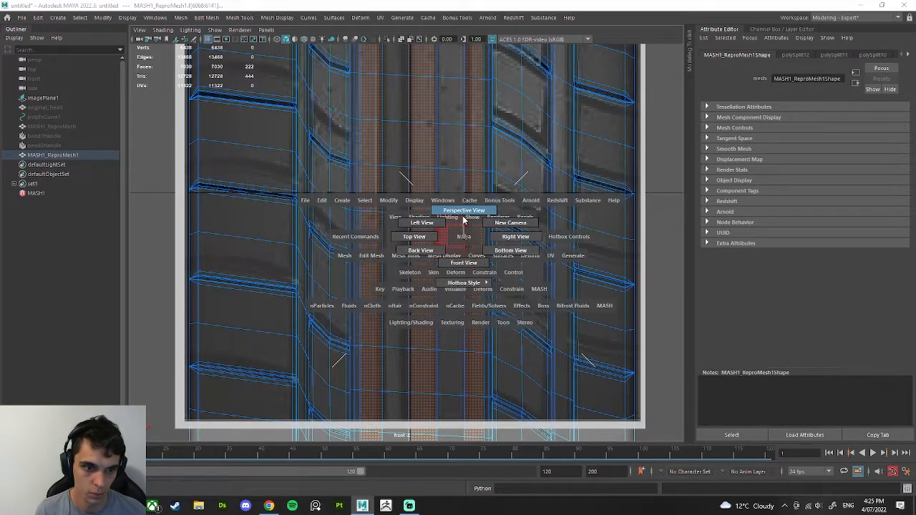
drag(464, 221, 463, 214)
key(f)
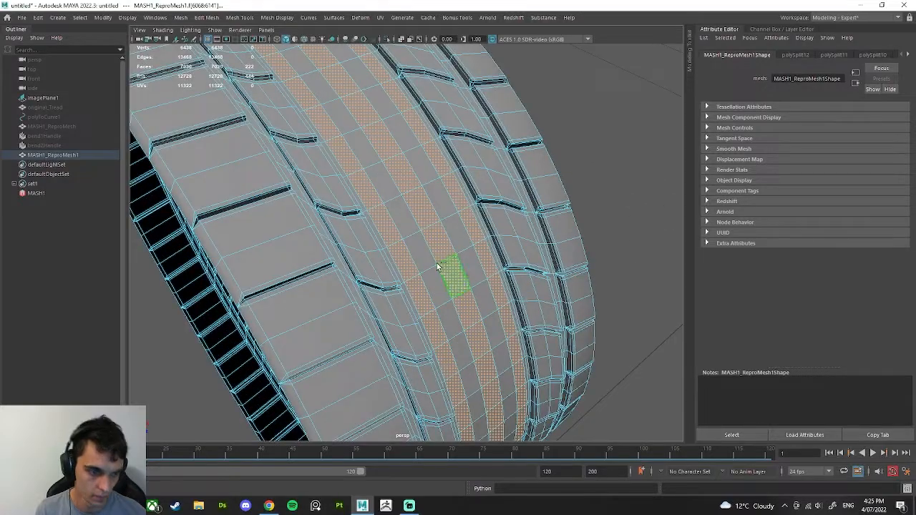
key(ctrl+e)
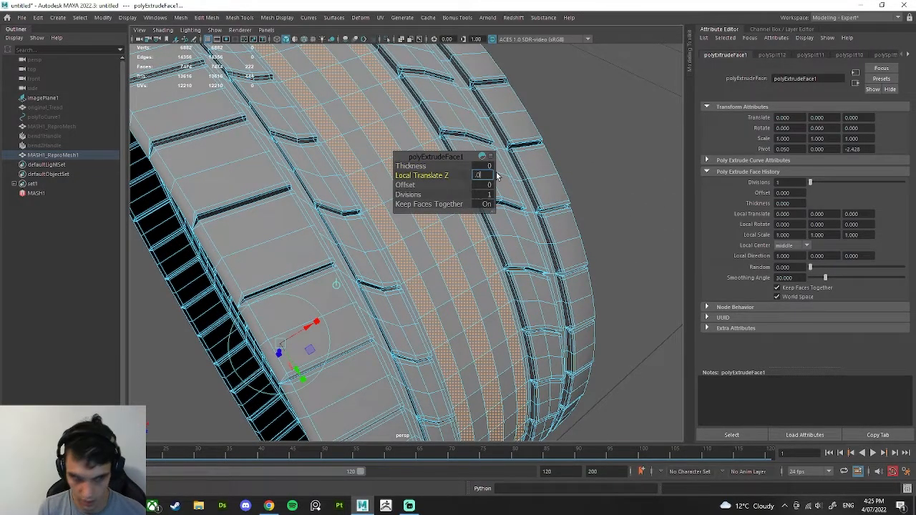
key(Return)
Step: Bevel the extruded center strips with a fraction of 0.5 and one segment
alt+drag(498, 179, 424, 272)
shift+right_click(523, 226)
click(556, 223)
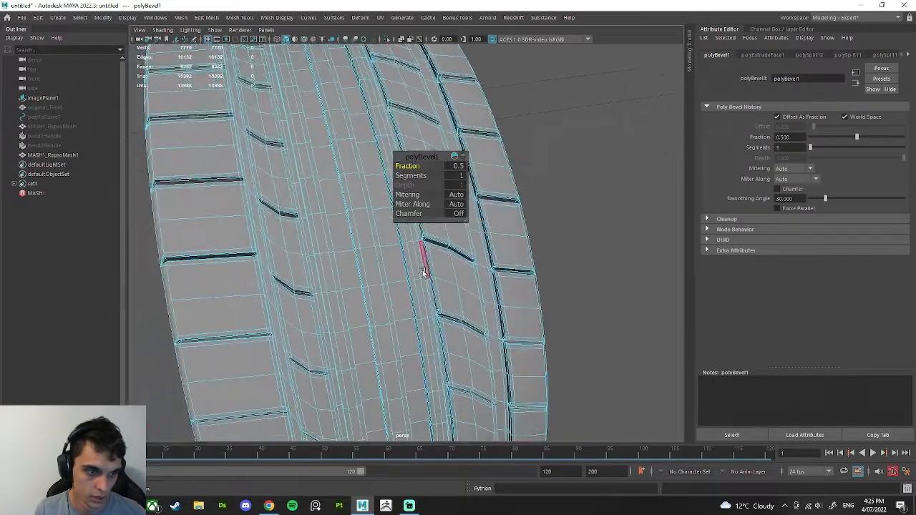
Step: Return to object mode, preview the tread smoothed, and examine the center ribs against the reference image
right_drag(356, 259, 404, 217)
click(596, 207)
alt+drag(595, 207, 499, 217)
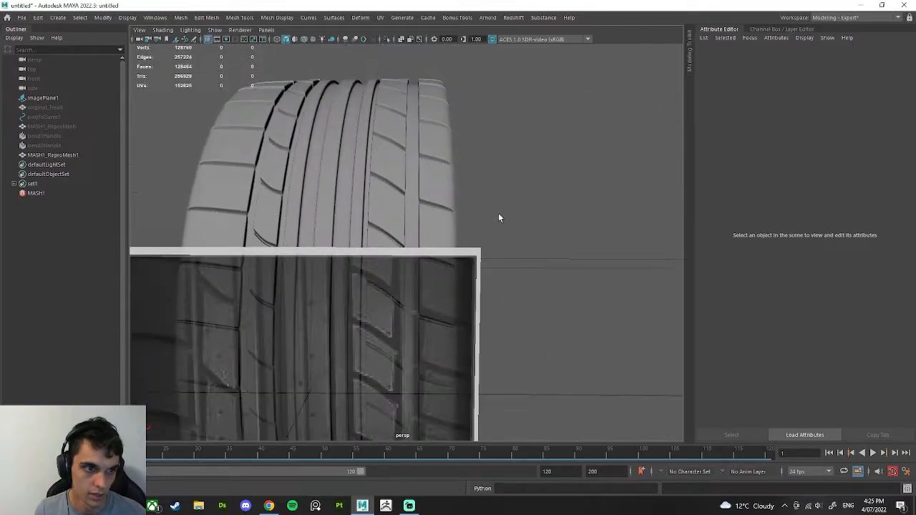
scroll(499, 214, down, 3)
alt+middle_drag(499, 215, 570, 176)
alt+drag(571, 176, 460, 204)
click(527, 224)
click(588, 236)
click(396, 194)
Step: Select both outer border edge loops and extrude them to start the sidewalls, with Local Translate Y 0.109 and Z -0.009
right_drag(460, 203, 500, 174)
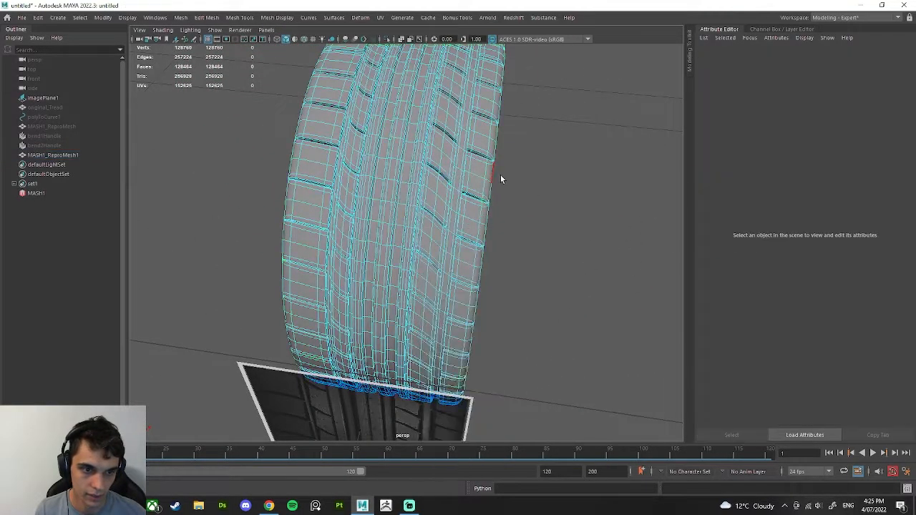
click(493, 189)
alt+drag(503, 207, 467, 207)
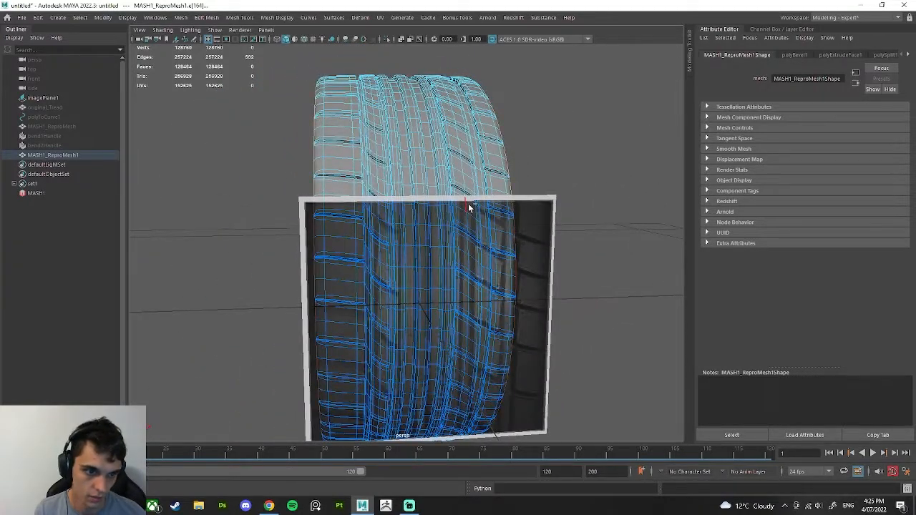
key(ctrl+e)
alt+drag(532, 213, 393, 356)
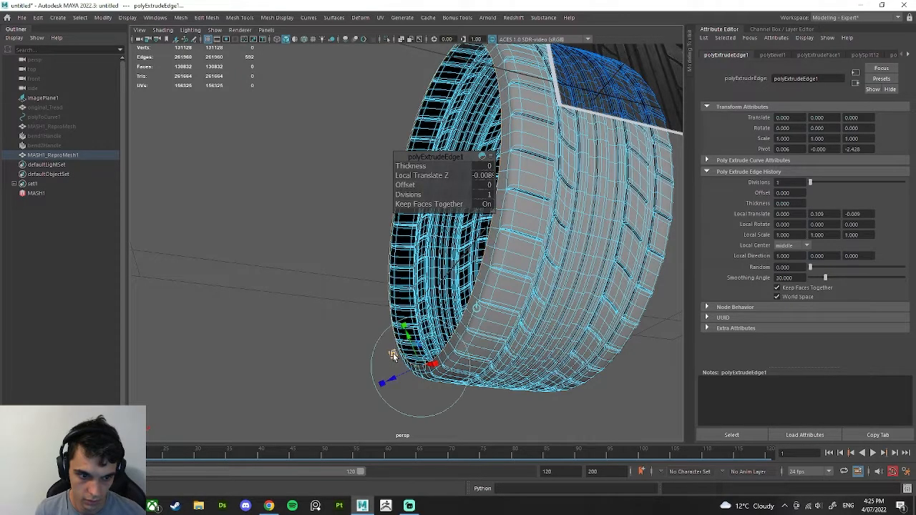
alt+drag(530, 263, 471, 334)
alt+right_drag(470, 333, 482, 320)
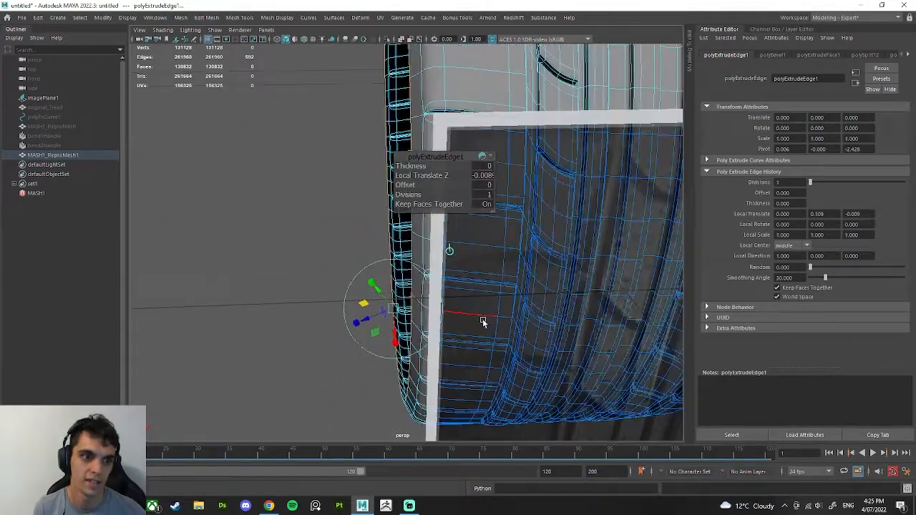
alt+middle_drag(482, 321, 492, 267)
alt+drag(396, 329, 462, 340)
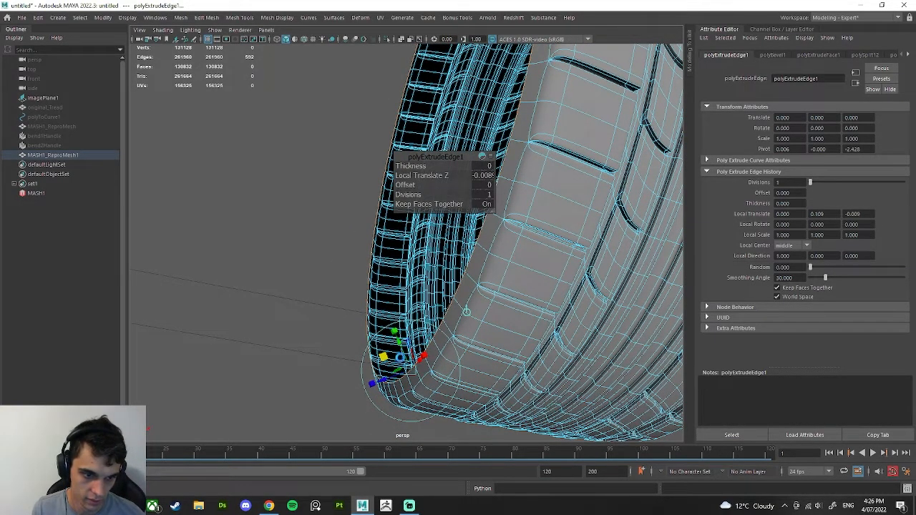
Step: Extrude the sidewall borders twice more, first with Local Translate Y 0.192 and Z -0.067, then Y 0.307 and Z -0.154
key(ctrl+e)
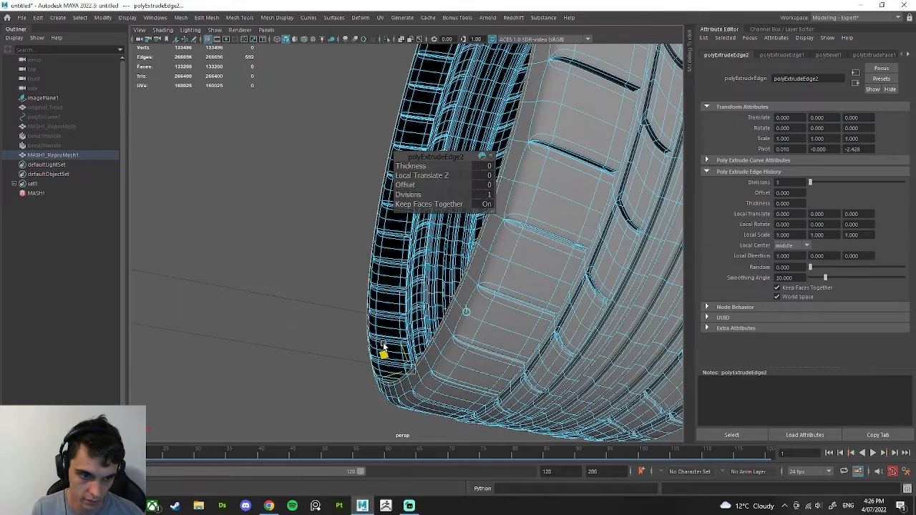
drag(384, 346, 385, 328)
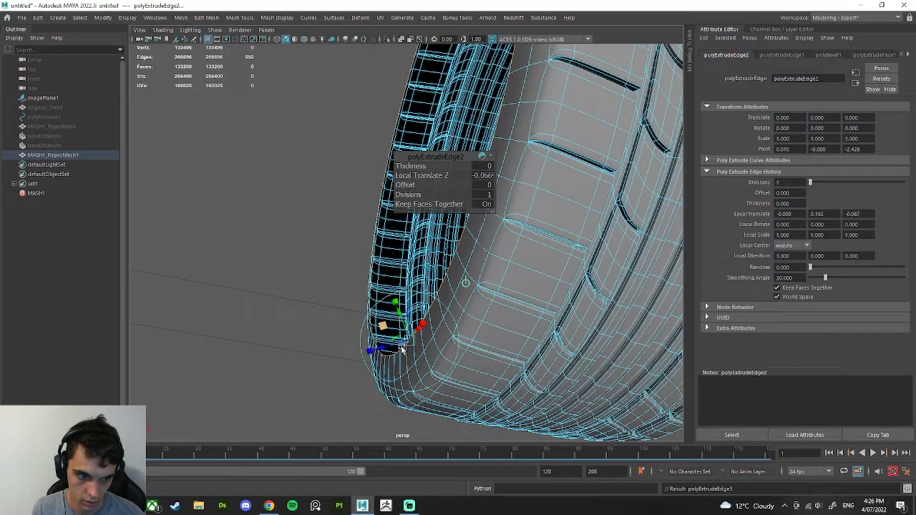
key(ctrl+e)
drag(413, 298, 407, 279)
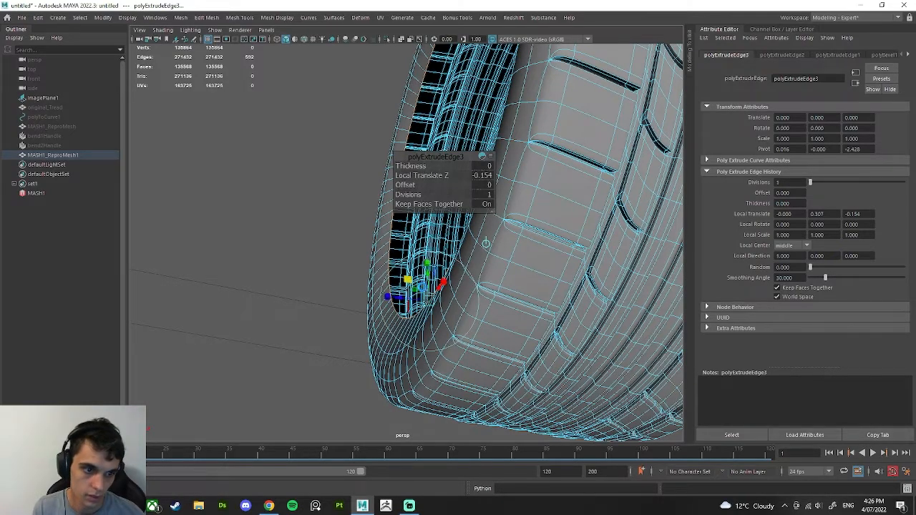
Step: Add two more sidewall extrusions toward the rim opening, giving the last one Local Translate Y 0.111 and Z 0.014
key(ctrl+e)
drag(420, 275, 464, 255)
scroll(465, 259, down, 5)
alt+drag(475, 287, 471, 331)
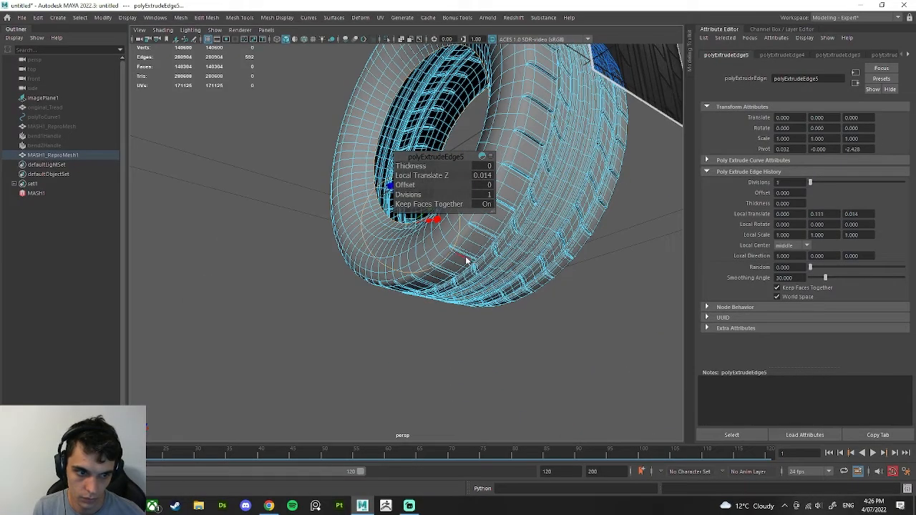
Step: Return the tire to object mode, delete its construction history, and inspect the extruded sidewalls
right_drag(466, 259, 554, 190)
alt+drag(554, 190, 423, 369)
click(553, 321)
alt+middle_drag(490, 295, 412, 311)
alt+drag(412, 312, 423, 260)
scroll(498, 331, down, 5)
click(428, 244)
scroll(442, 270, up, 2)
Step: Select the tread's middle edge loop and scale it with Soft Selection to round the tread profile
right_drag(442, 270, 443, 254)
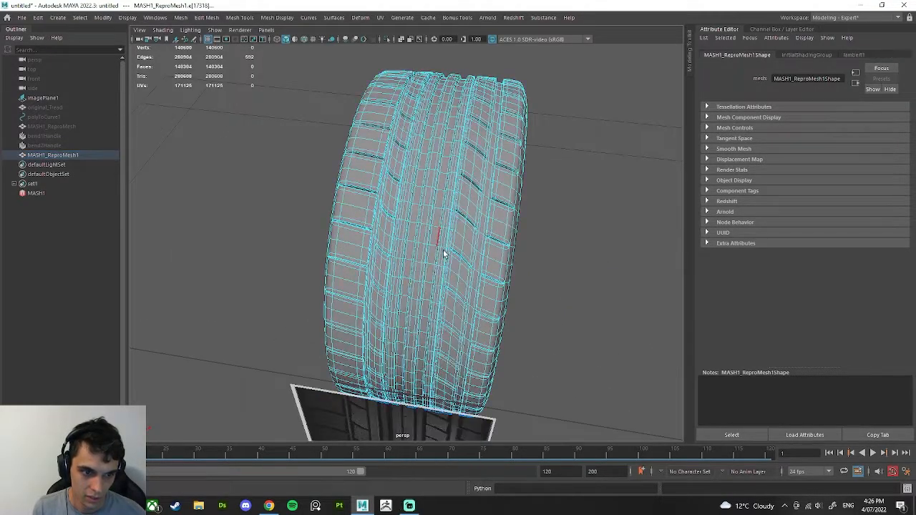
click(418, 255)
alt+drag(423, 266, 444, 278)
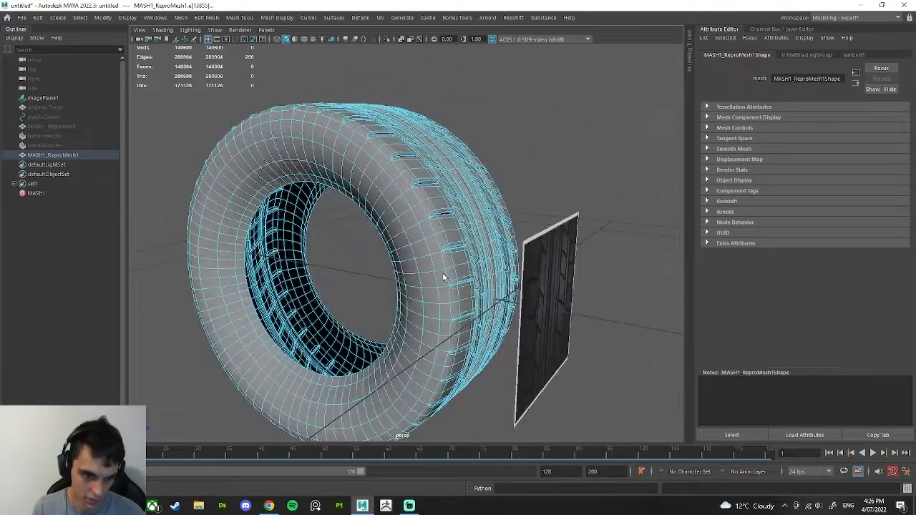
drag(451, 240, 360, 242)
click(387, 230)
scroll(383, 229, down, 4)
scroll(451, 229, up, 5)
key(ctrl+z)
click(368, 250)
scroll(368, 250, down, 3)
key(ctrl+z)
key(ctrl+z)
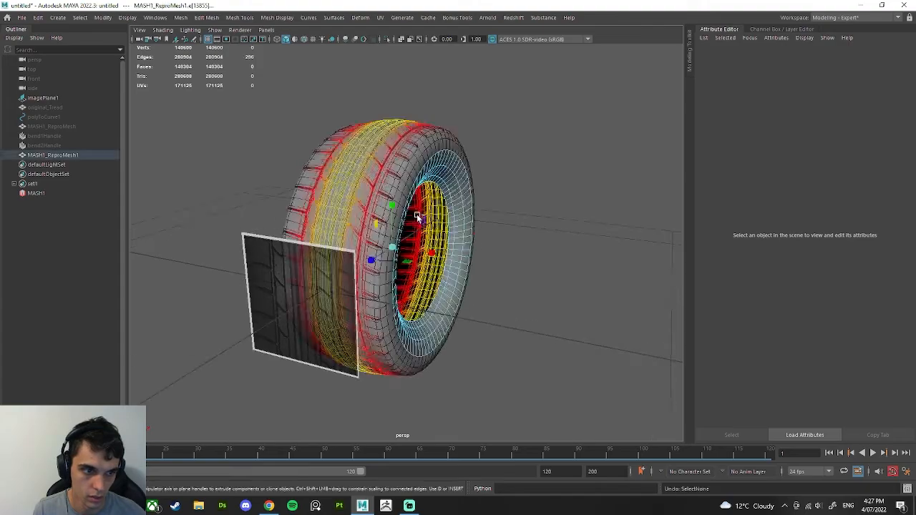
Step: Examine the tread profile from several angles, clearing and restoring the edge loop selection to compare the shape
alt+drag(504, 231, 397, 229)
scroll(401, 231, up, 3)
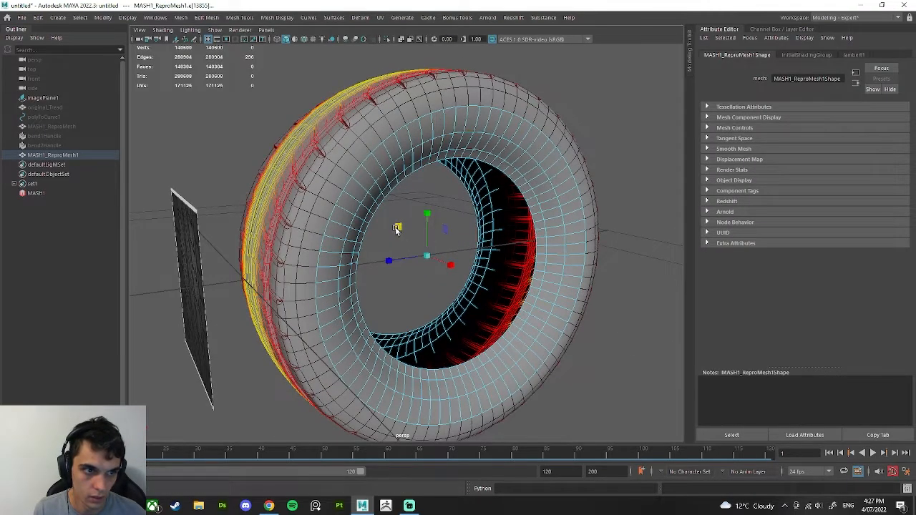
click(379, 236)
alt+drag(344, 247, 409, 236)
scroll(429, 244, down, 5)
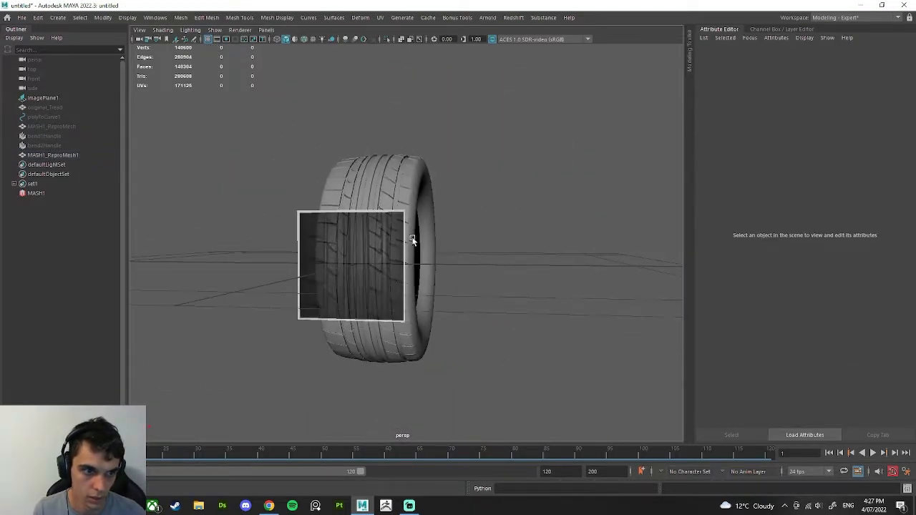
scroll(458, 196, up, 5)
alt+drag(459, 196, 374, 207)
click(350, 154)
key(ctrl+z)
key(ctrl+z)
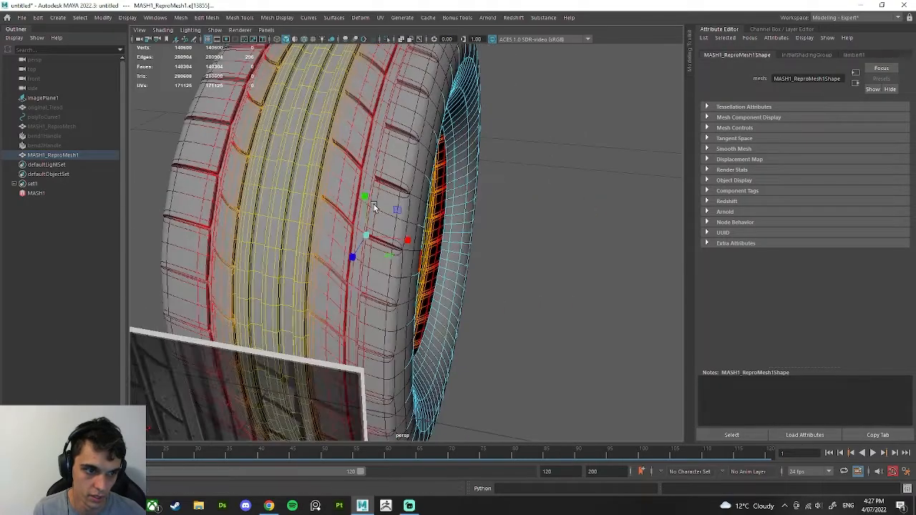
right_drag(374, 207, 437, 161)
click(524, 120)
scroll(458, 201, down, 5)
alt+drag(445, 213, 341, 197)
alt+right_drag(342, 196, 482, 212)
alt+drag(481, 212, 436, 225)
Step: Select the edge loops around both sidewalls, scale them slightly wider along the tire's width with Soft Selection, and return to object mode
click(435, 225)
right_drag(435, 224, 434, 184)
alt+drag(401, 229, 407, 223)
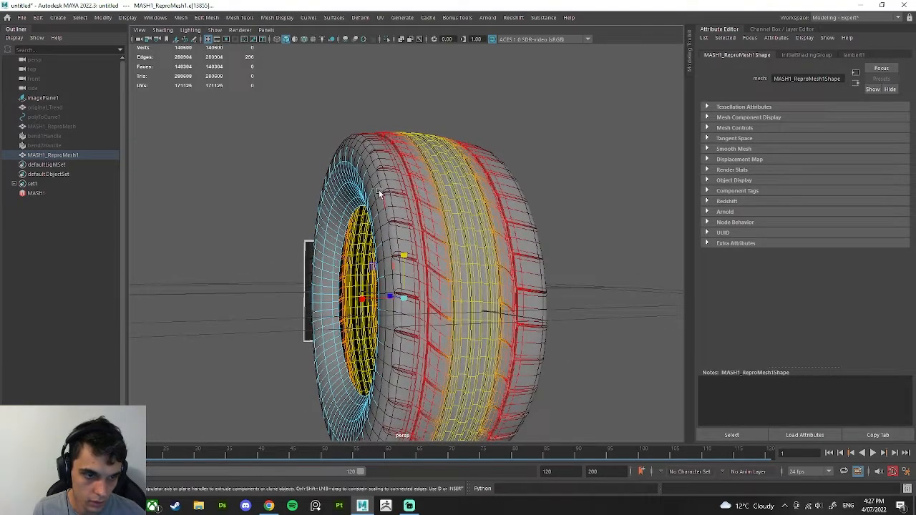
alt+drag(372, 192, 364, 226)
shift+double_click(392, 194)
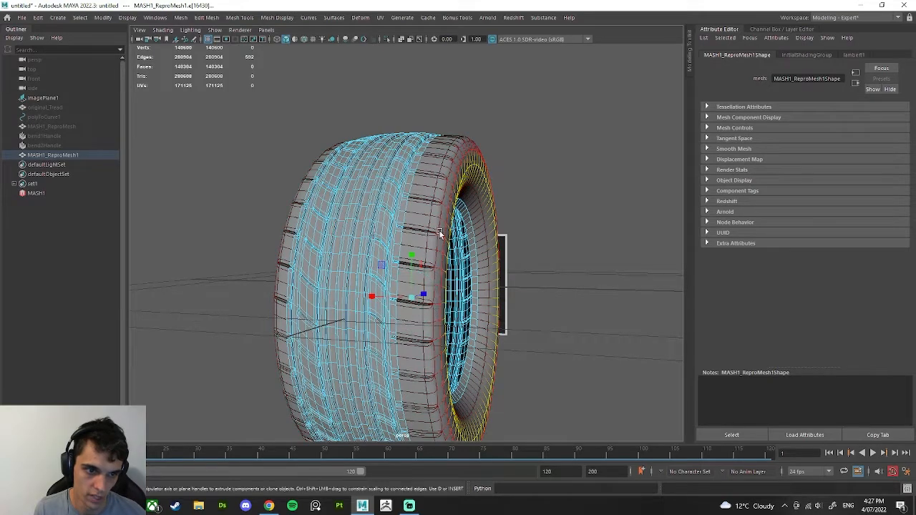
drag(392, 297, 386, 296)
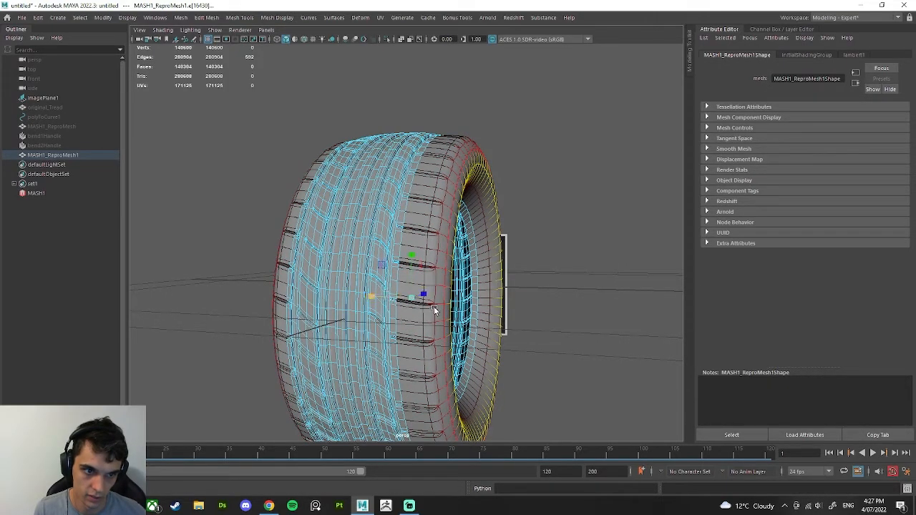
right_drag(435, 309, 482, 260)
scroll(481, 260, down, 4)
alt+drag(482, 261, 553, 272)
click(418, 286)
key(alt+d)
click(494, 252)
Step: Select the edge loops around both inner rims of the tire and turn off the smooth mesh preview
right_drag(493, 251, 484, 217)
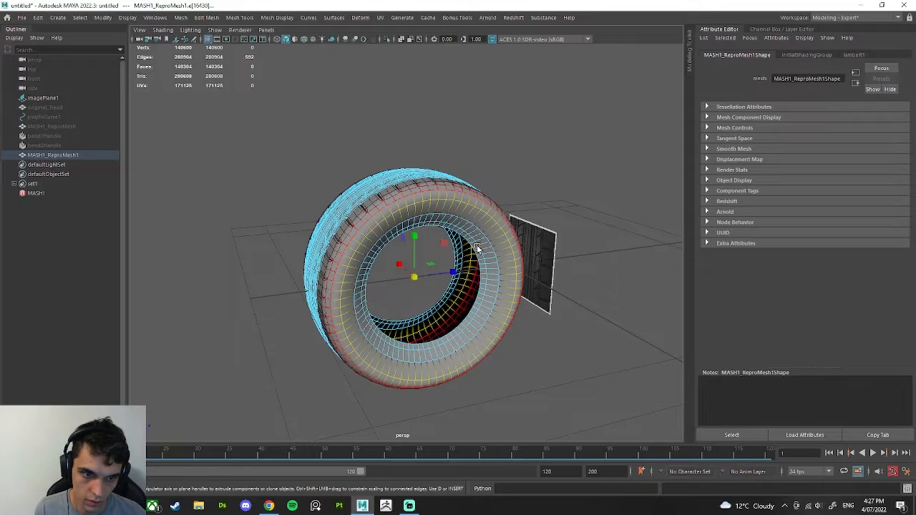
double_click(478, 264)
alt+drag(426, 316, 535, 328)
scroll(530, 335, up, 4)
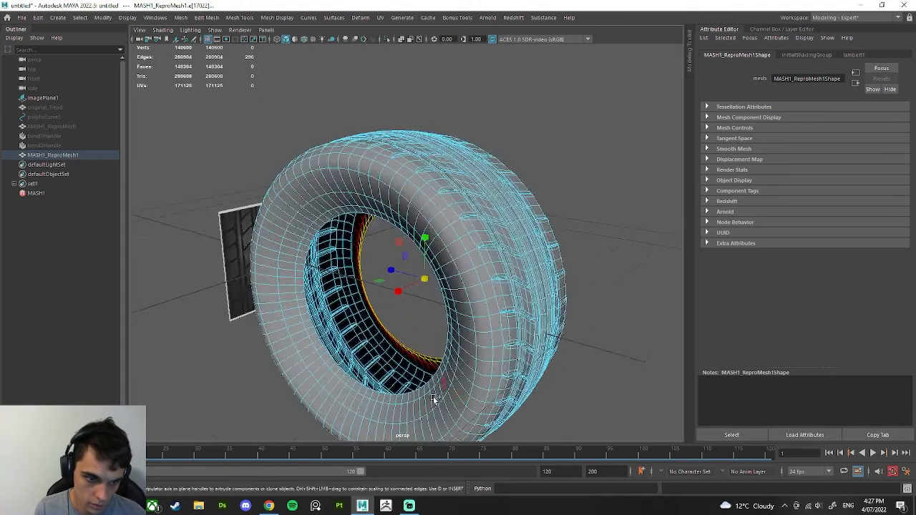
shift+double_click(413, 400)
shift+double_click(414, 403)
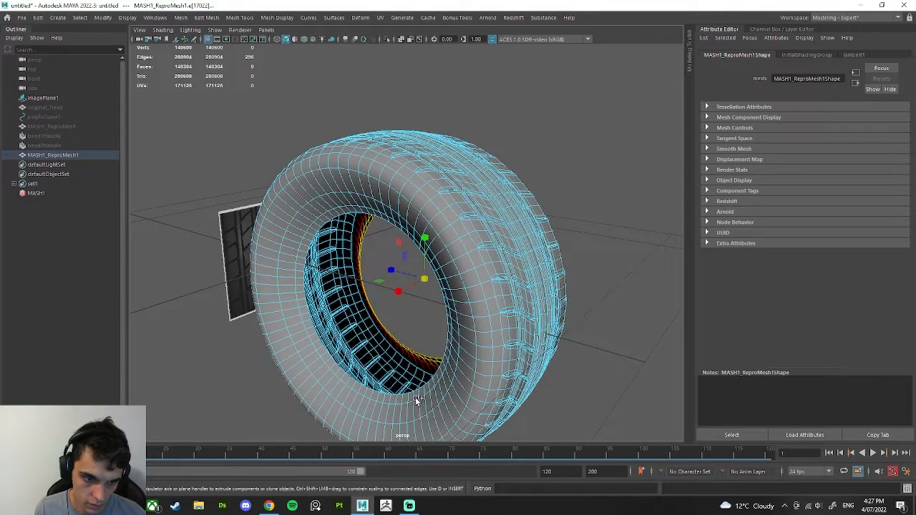
alt+drag(416, 397, 511, 300)
key(1)
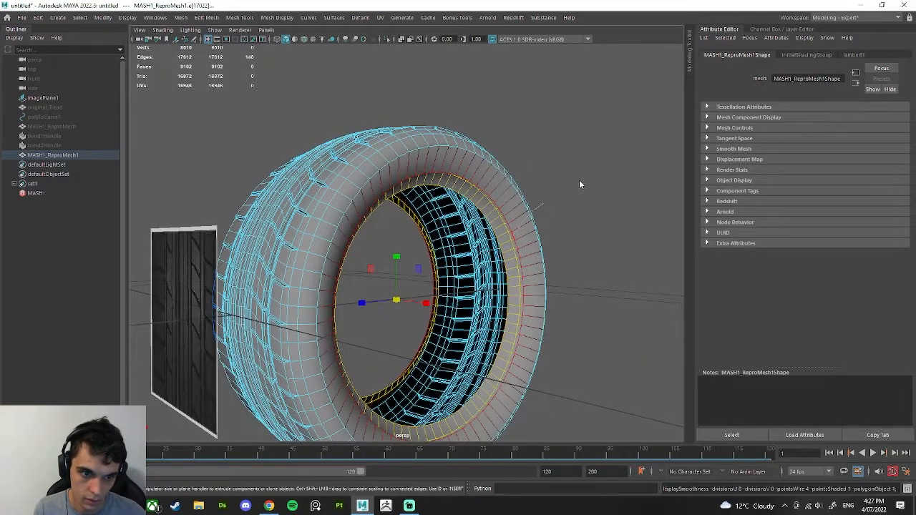
Step: Inspect the smoothed tire in object mode without a selection, and restore the previous rim edge selection
key(F8)
key(3)
click(576, 249)
alt+drag(577, 249, 473, 228)
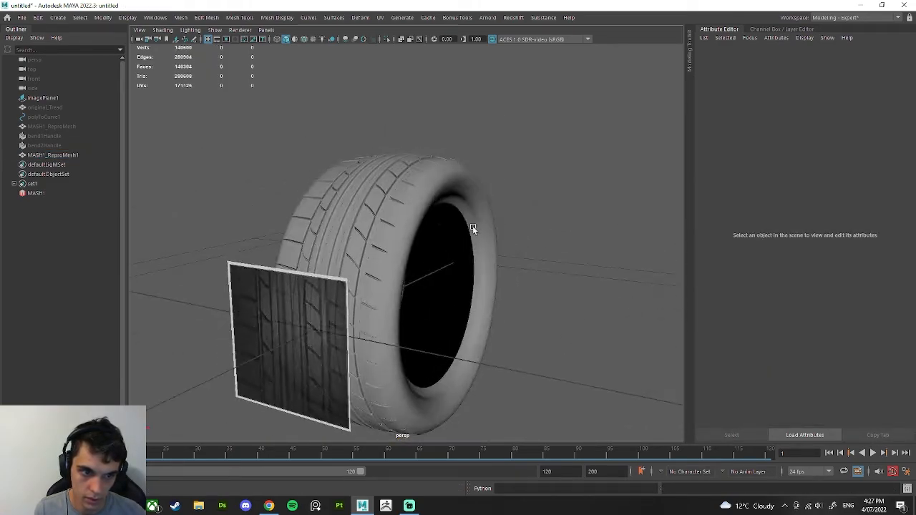
click(475, 229)
key(ctrl+z)
key(ctrl+z)
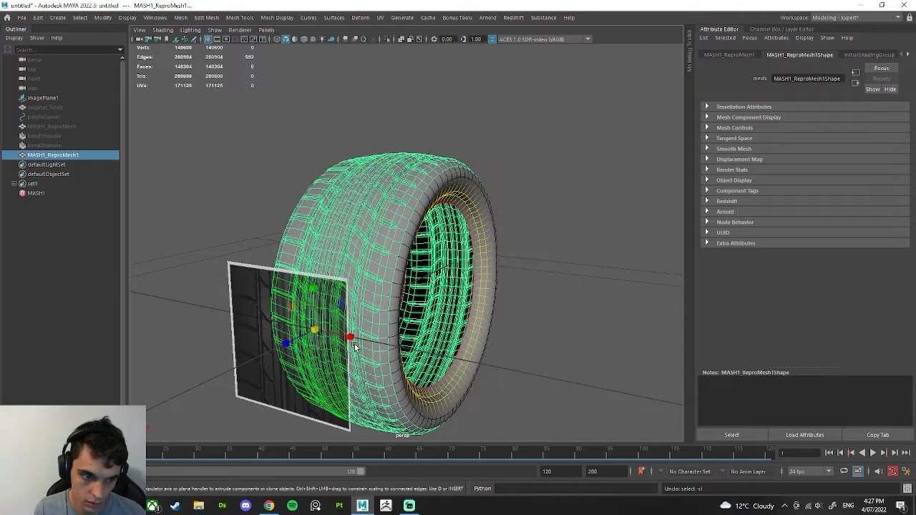
Step: Try to scale the whole tire wider along its width, and undo the change
drag(351, 338, 426, 330)
key(ctrl+z)
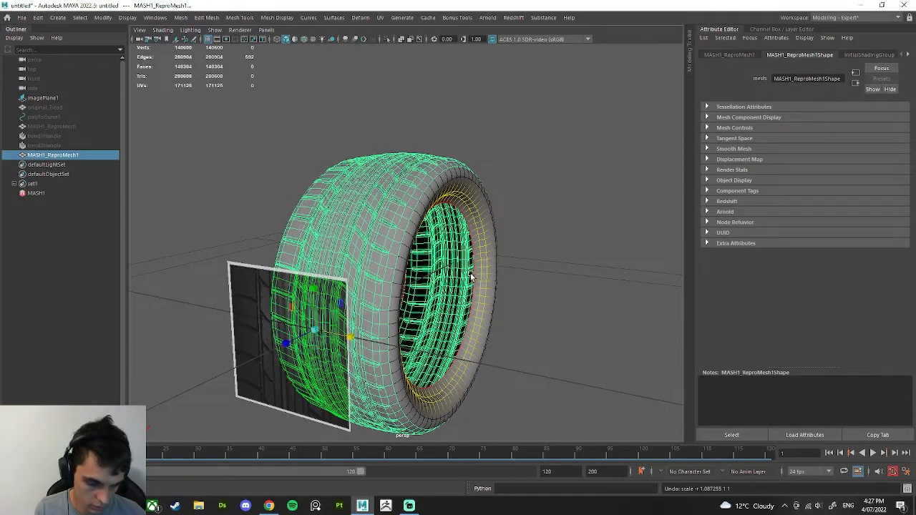
right_drag(468, 247, 497, 174)
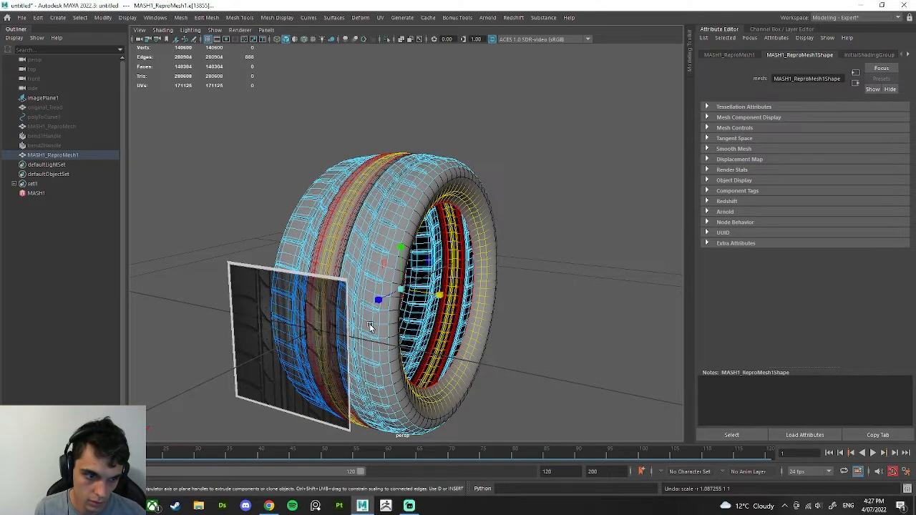
key(ctrl+z)
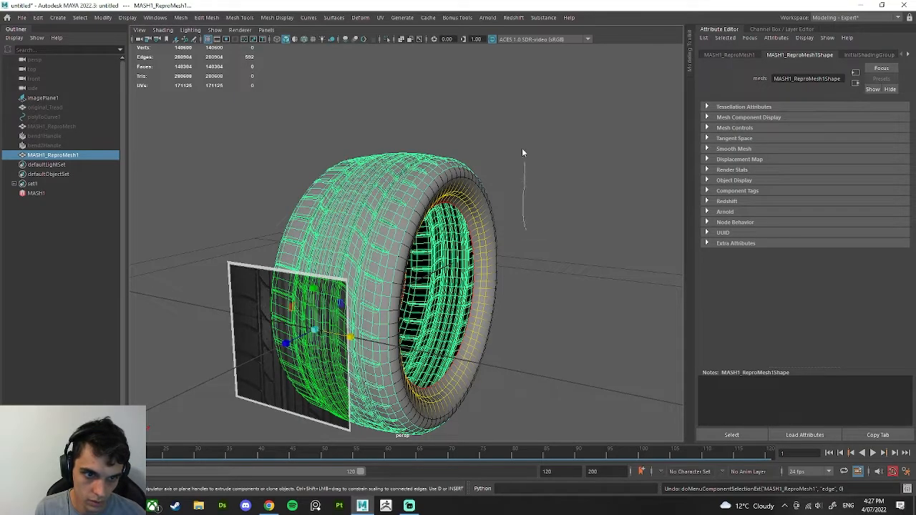
Step: Remove the tread's middle loop from the edge selection and scale the inner rim loops slightly along the tire's width with Soft Selection
right_drag(526, 229, 522, 149)
mouse_move(501, 272)
alt+mouse_down()
mouse_move(525, 283)
mouse_move(522, 314)
alt+mouse_up()
scroll(502, 300, up, 8)
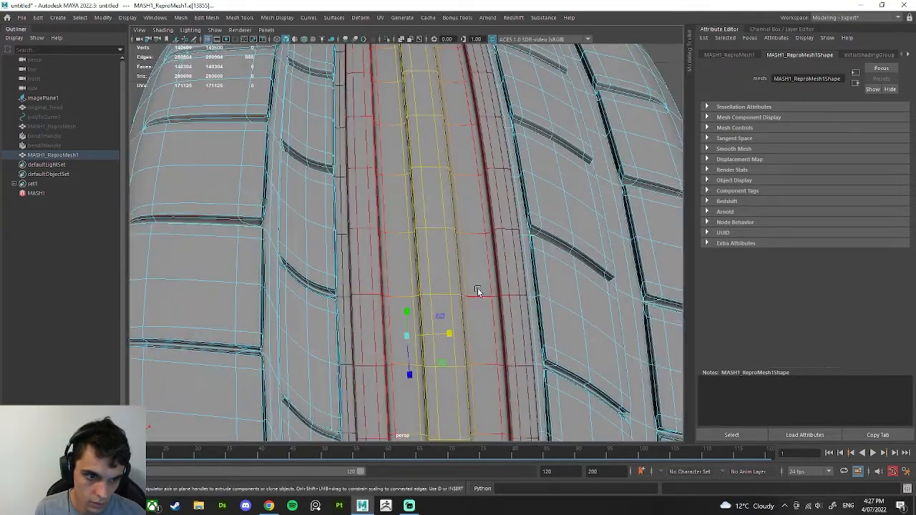
ctrl+double_click(430, 250)
scroll(515, 274, down, 6)
alt+drag(590, 291, 446, 299)
alt+drag(413, 327, 502, 339)
drag(437, 333, 439, 332)
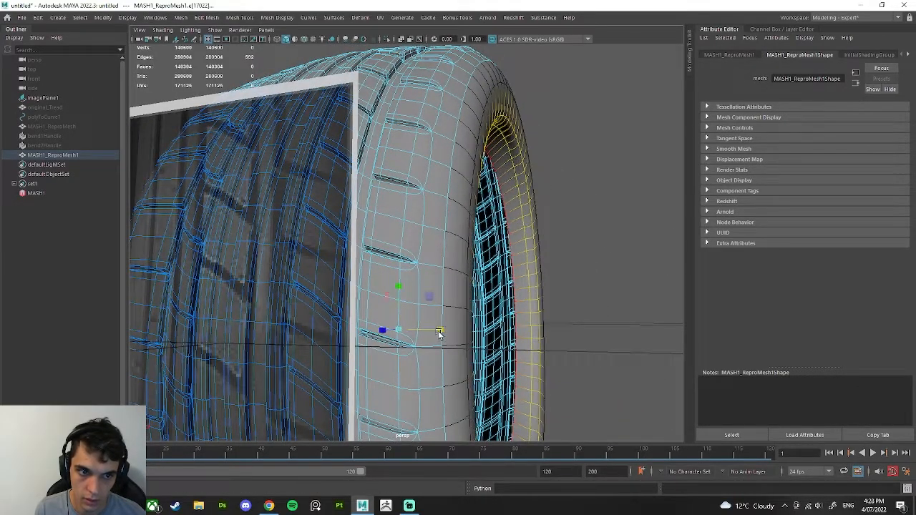
click(520, 293)
Step: Select the outer edge loops on both sidewalls and scale them slightly along the tire's width with Soft Selection
scroll(488, 188, down, 8)
alt+drag(618, 217, 448, 223)
click(449, 223)
right_drag(448, 222, 450, 171)
scroll(474, 217, up, 5)
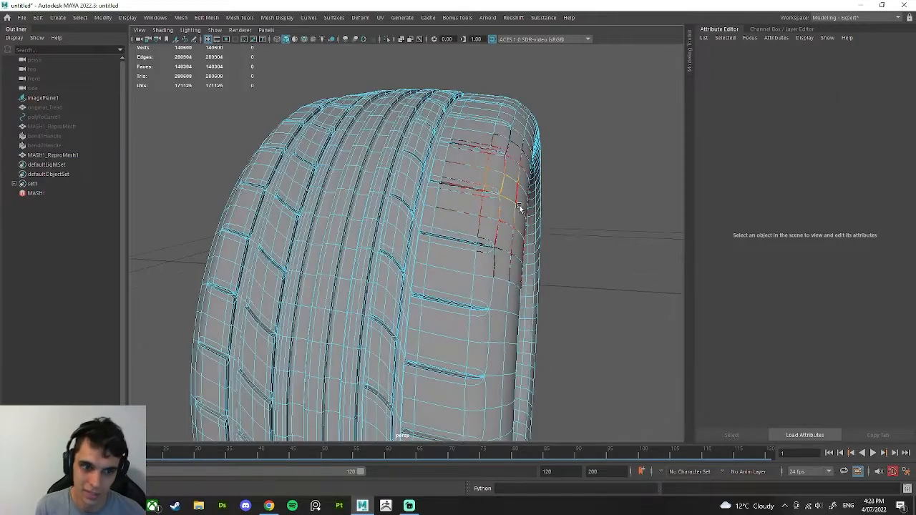
alt+drag(530, 207, 514, 269)
double_click(519, 204)
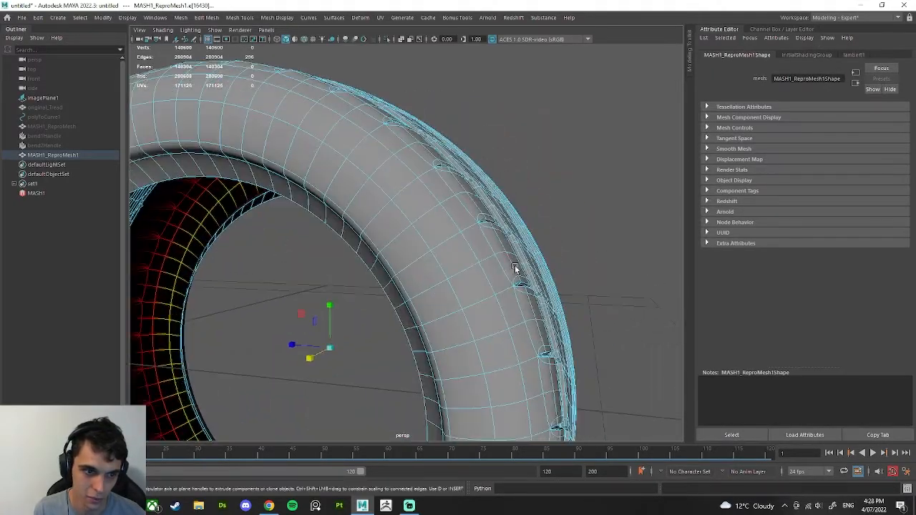
shift+double_click(399, 209)
alt+drag(399, 209, 440, 239)
drag(320, 329, 322, 323)
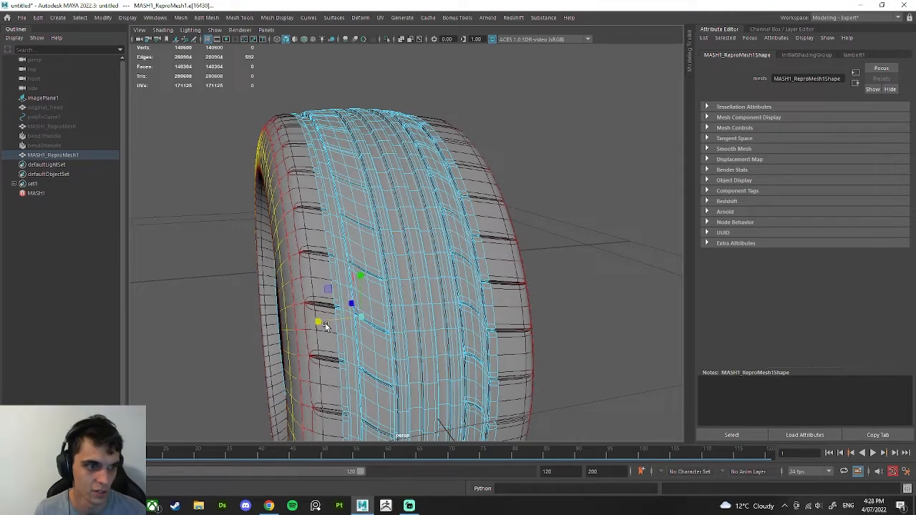
alt+drag(362, 286, 443, 315)
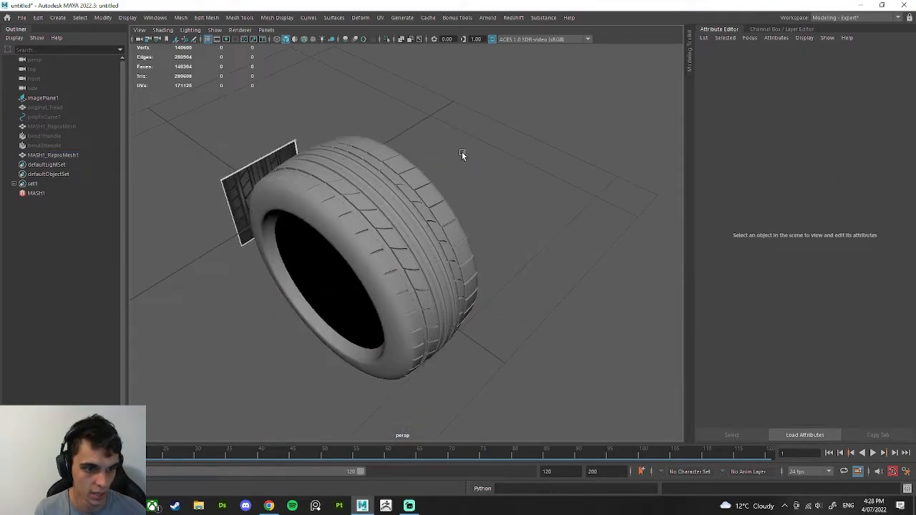
Step: Move the reference image plane out of the tire so that it stands beside the tread
alt+drag(365, 229, 470, 238)
click(414, 215)
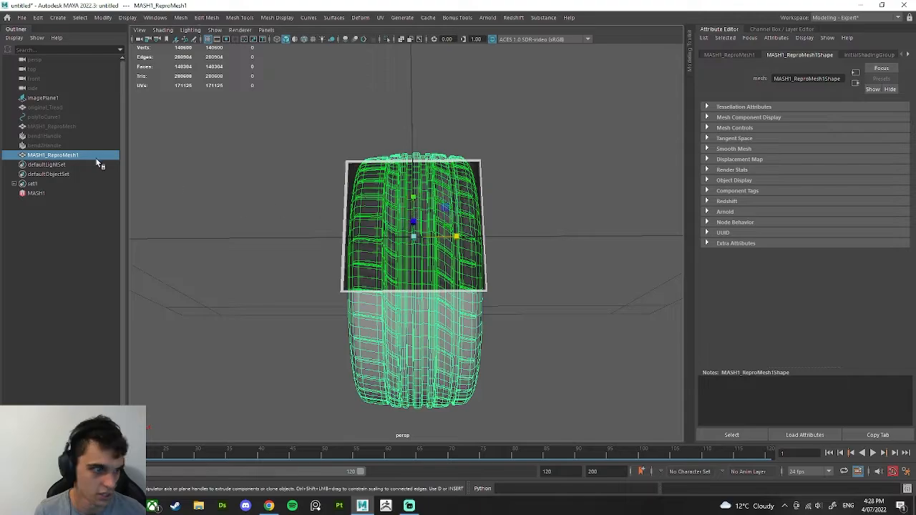
click(43, 98)
drag(425, 223, 360, 242)
alt+drag(421, 275, 409, 180)
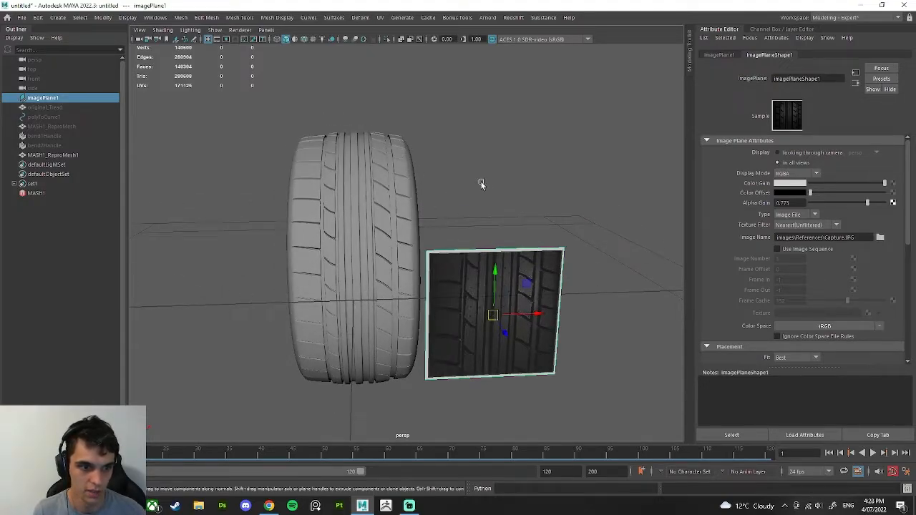
Step: Compare the tire's tread with the reference image from several angles, and inspect the sidewall's wireframe
alt+drag(481, 185, 452, 250)
alt+right_drag(452, 250, 466, 279)
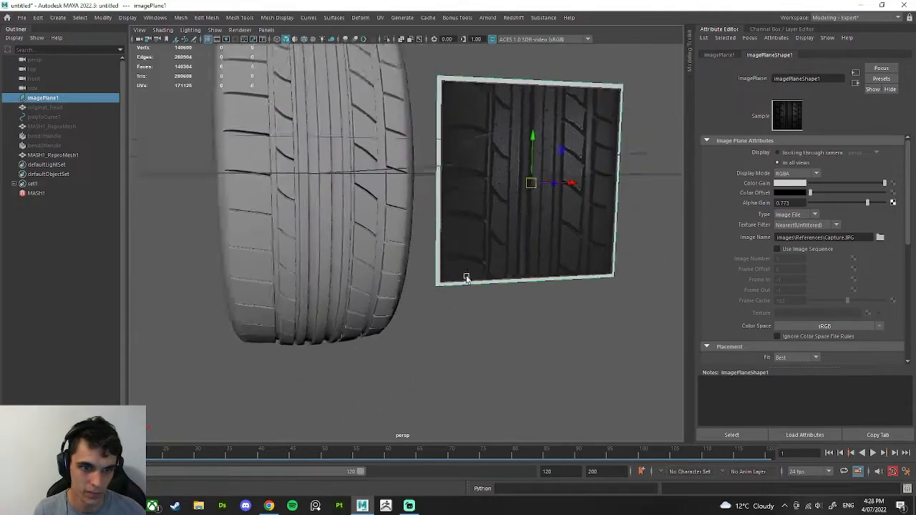
alt+drag(466, 279, 510, 241)
alt+drag(364, 266, 401, 346)
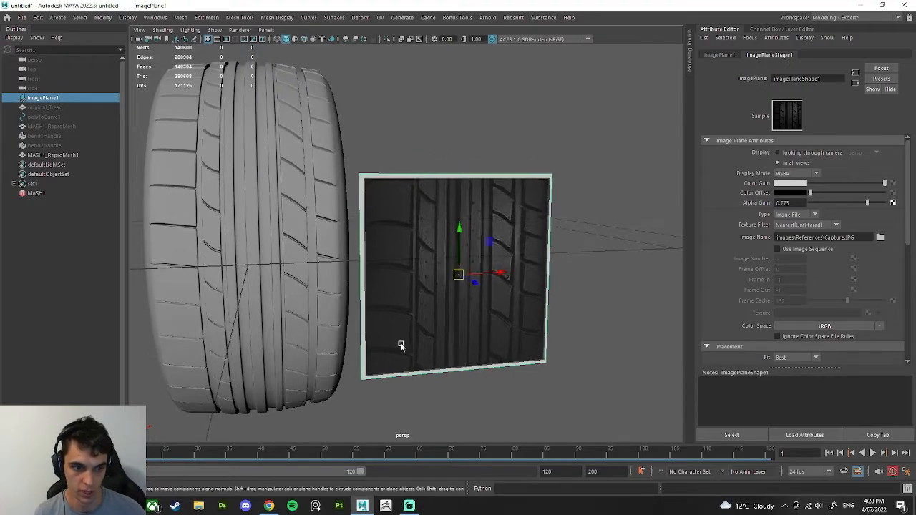
alt+drag(391, 215, 481, 280)
click(372, 265)
alt+drag(376, 267, 488, 140)
click(489, 137)
click(420, 188)
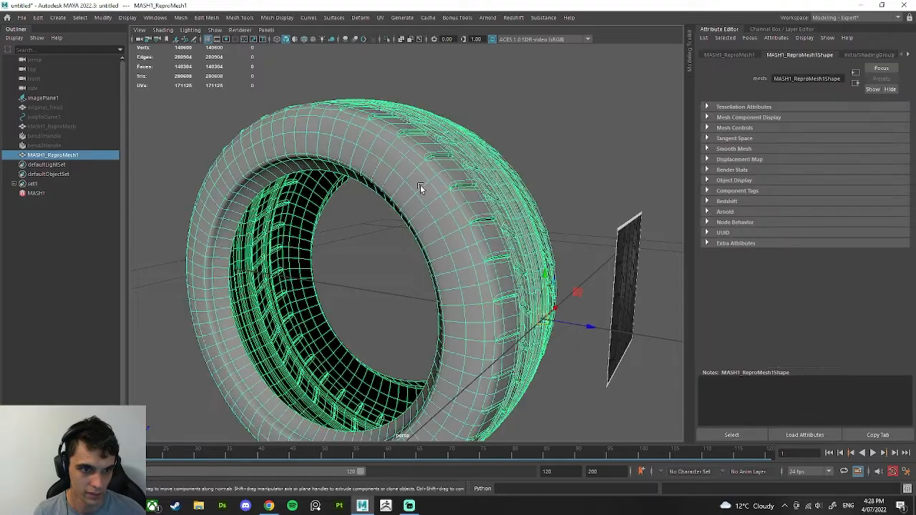
click(557, 187)
alt+drag(557, 188, 494, 203)
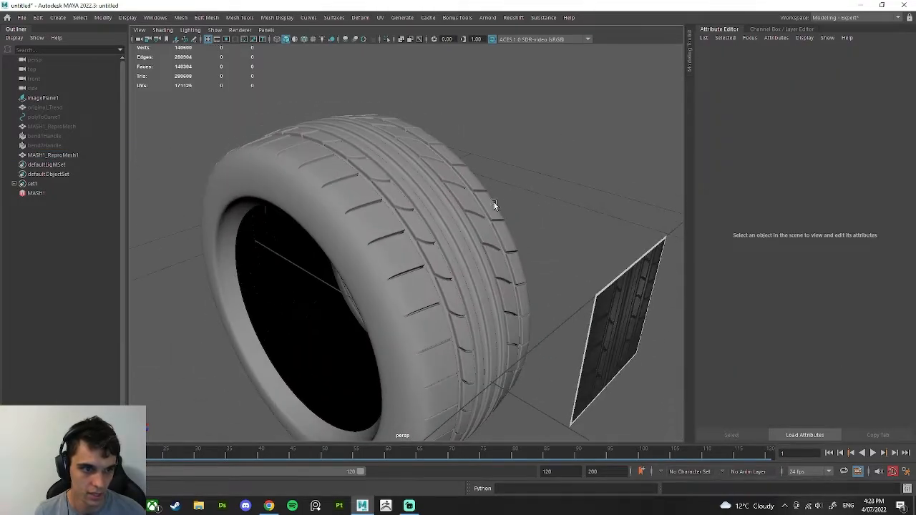
Step: Compare the tire's unsmoothed and smoothed display next to the reference image, leaving the smooth mesh preview on
click(478, 204)
key(1)
click(537, 178)
alt+drag(537, 178, 389, 205)
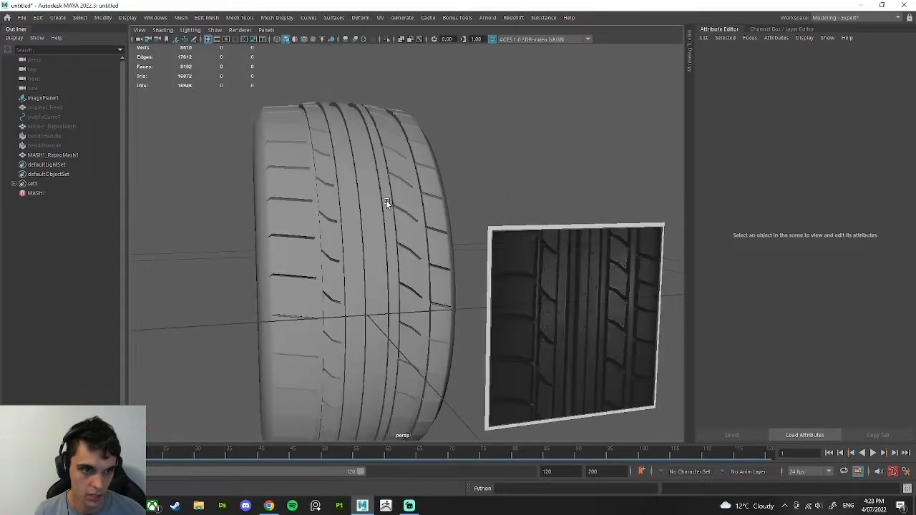
click(429, 170)
key(3)
click(459, 180)
alt+drag(458, 179, 349, 226)
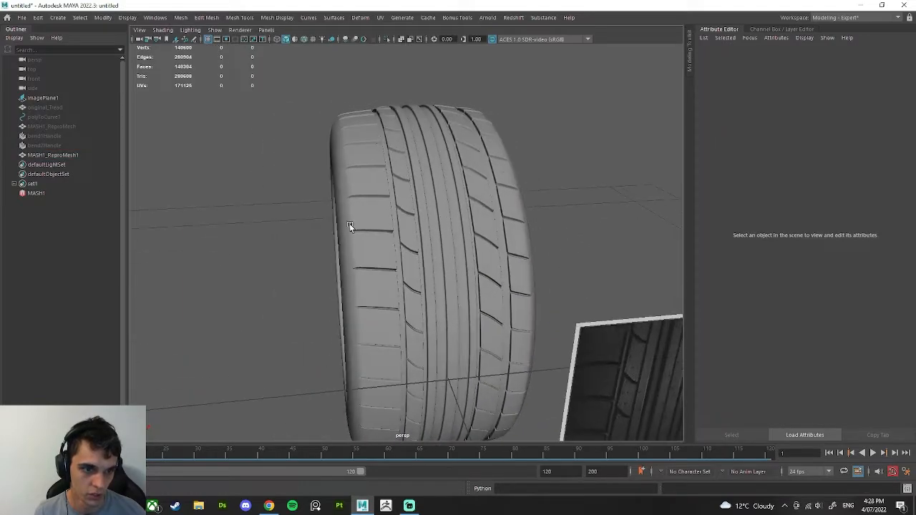
scroll(471, 250, up, 5)
alt+drag(471, 249, 386, 252)
click(386, 252)
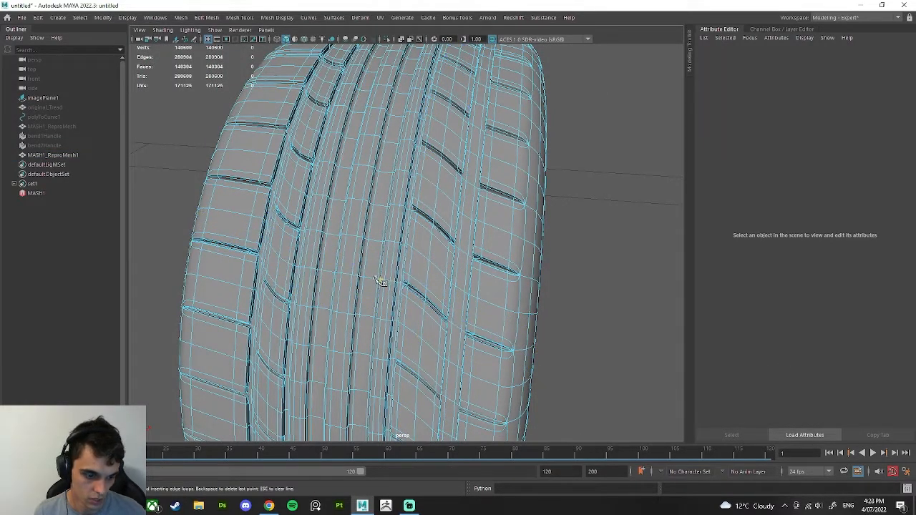
key(1)
alt+drag(333, 293, 430, 236)
key(3)
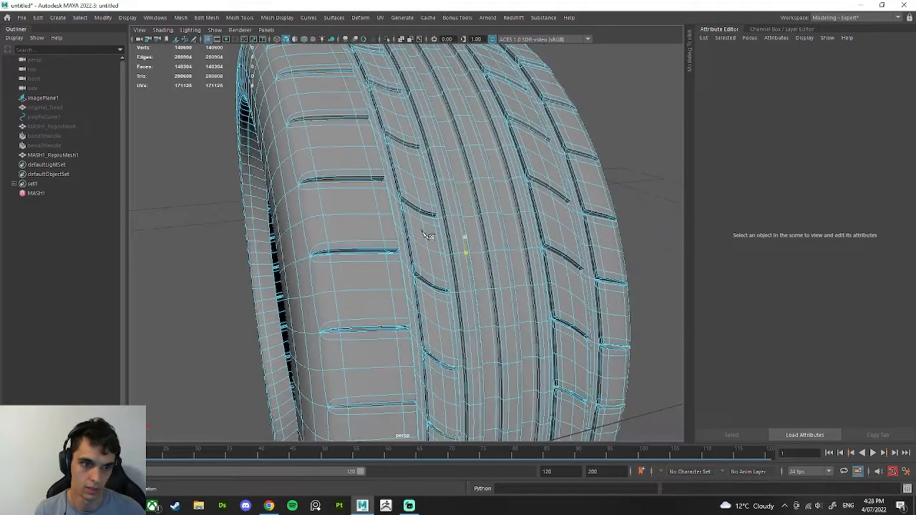
scroll(409, 262, down, 6)
alt+drag(358, 232, 290, 264)
key(q)
Step: Examine the complete tire from the side, above and the front, and clear the selection
click(499, 157)
scroll(444, 201, down, 5)
click(409, 358)
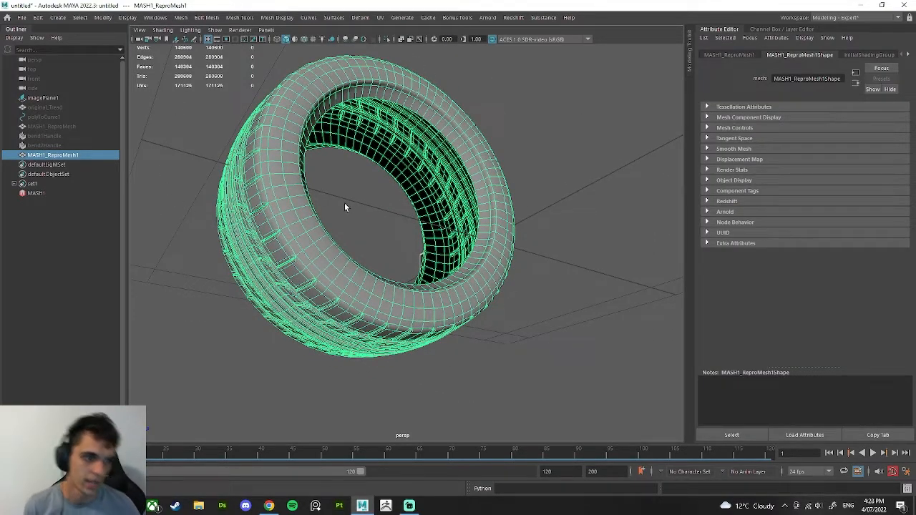
alt+drag(317, 205, 312, 271)
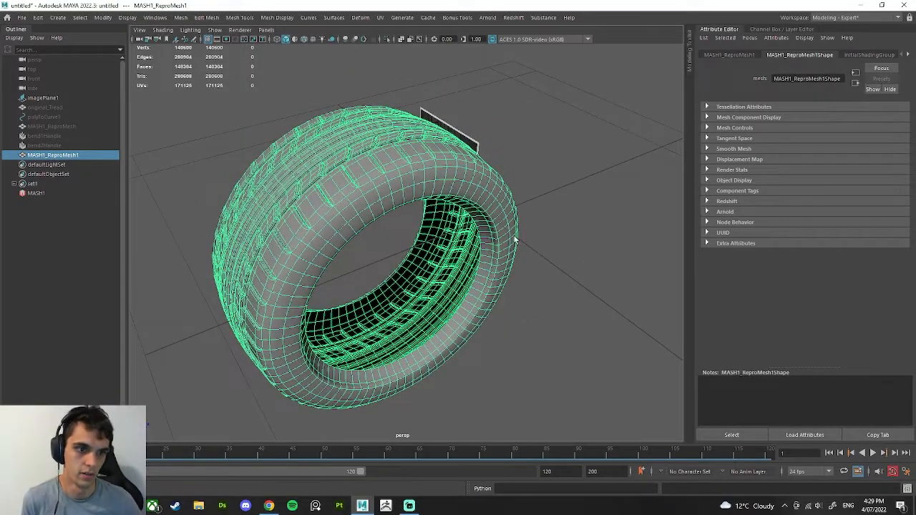
alt+drag(514, 240, 408, 193)
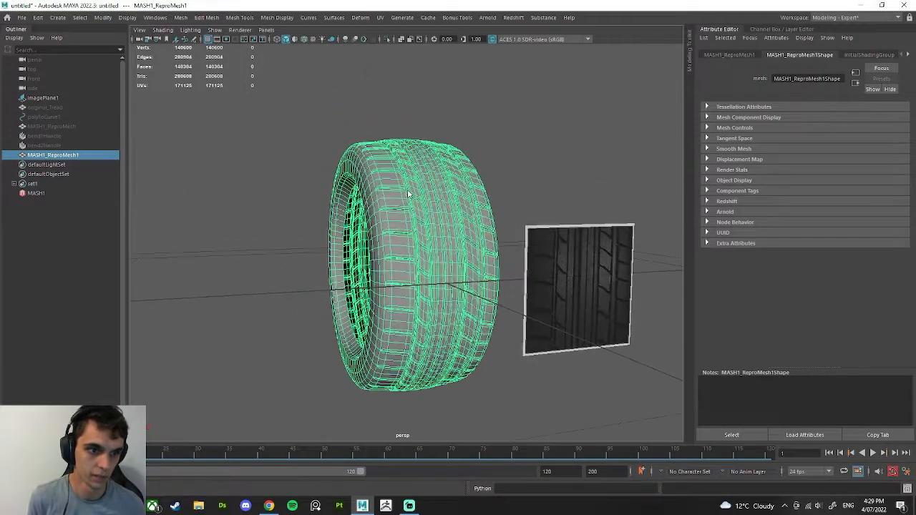
click(494, 141)
alt+drag(494, 141, 494, 223)
Step: Hide the finished MASH1_ReproMesh1 tire and show the hidden objects from original_Tread through bend2Handle
click(63, 155)
key(ctrl+h)
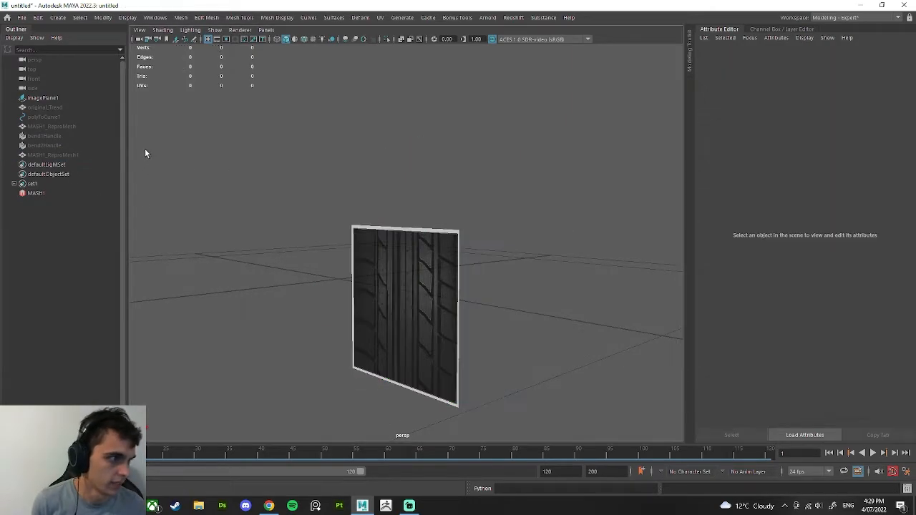
click(49, 108)
shift+click(64, 145)
key(shift+h)
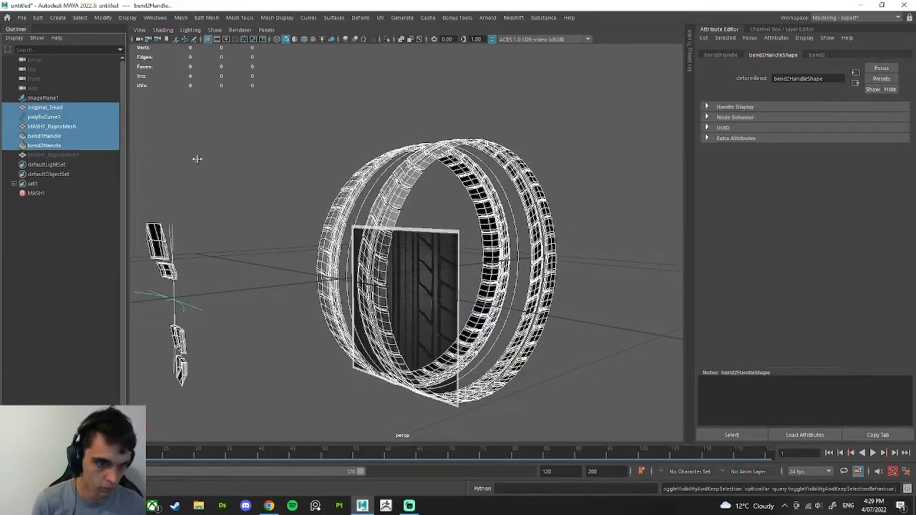
click(289, 172)
alt+drag(288, 172, 372, 218)
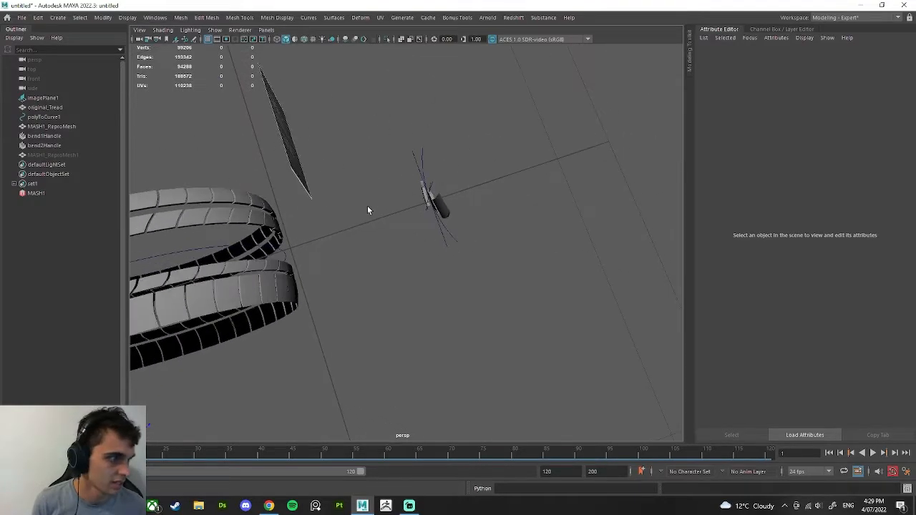
Step: Select bend2Handle on the original tread piece and frame it in the top orthographic view
drag(423, 240, 456, 249)
alt+drag(457, 250, 395, 242)
key(space)
key(f)
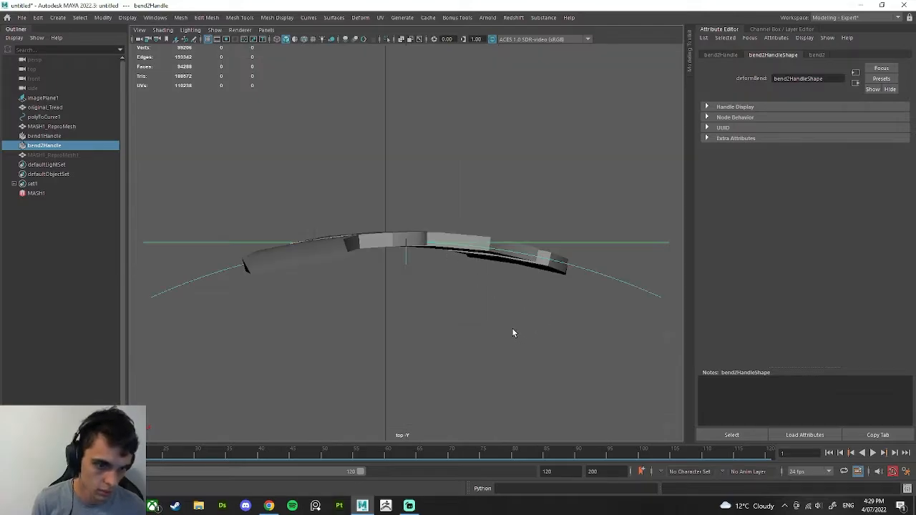
scroll(457, 291, down, 5)
Step: Try moving bend2Handle up along the tread piece in the left orthographic view
key(space)
drag(455, 285, 447, 205)
alt+drag(458, 237, 426, 229)
key(space)
drag(374, 217, 373, 215)
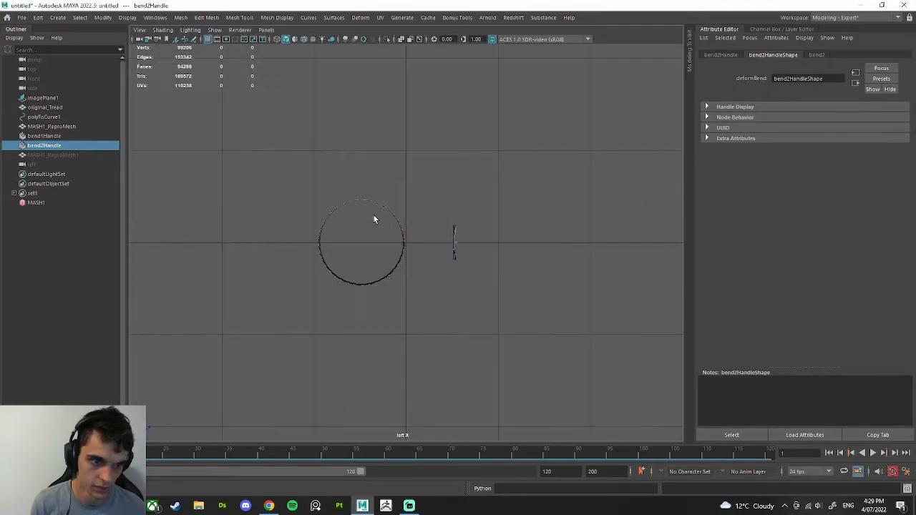
key(f)
scroll(474, 235, down, 4)
scroll(477, 251, up, 2)
scroll(469, 251, up, 5)
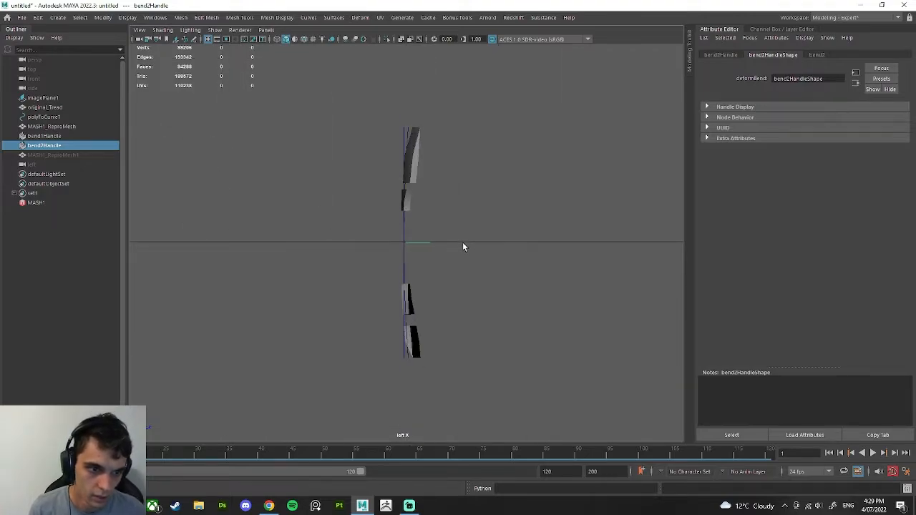
key(w)
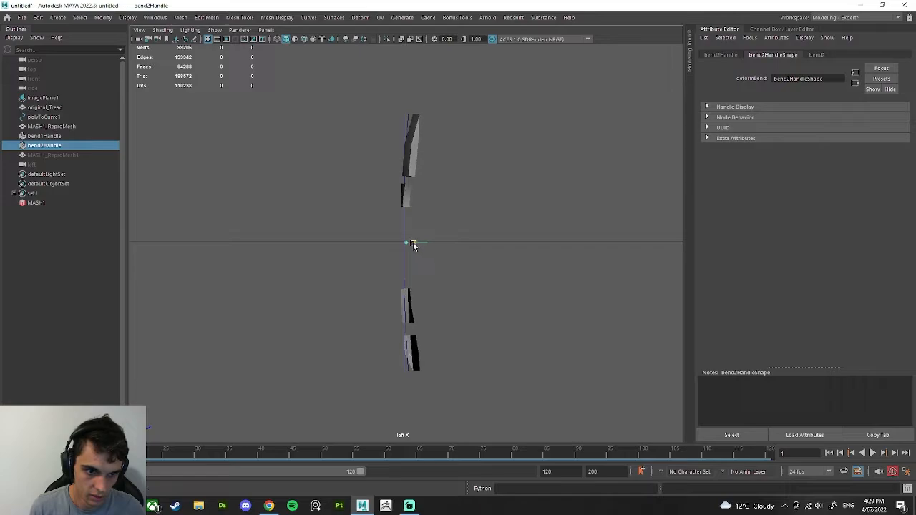
key(w)
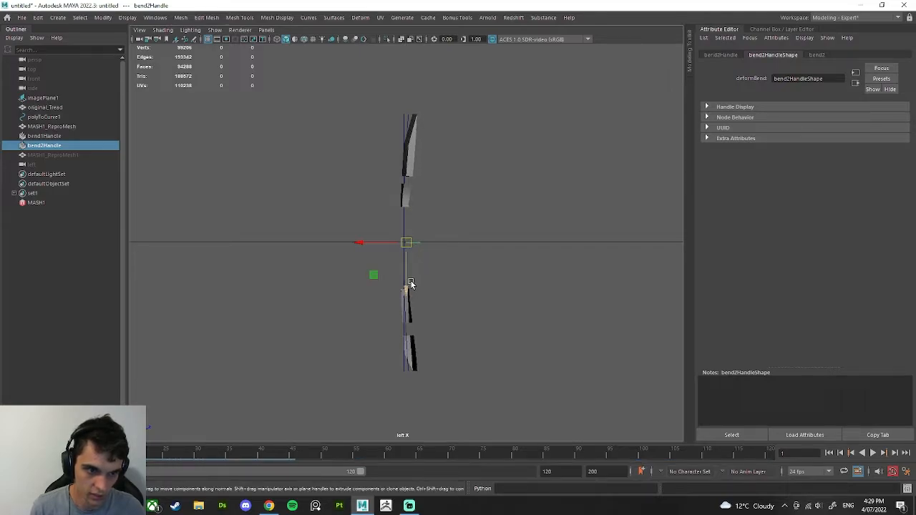
drag(410, 284, 411, 253)
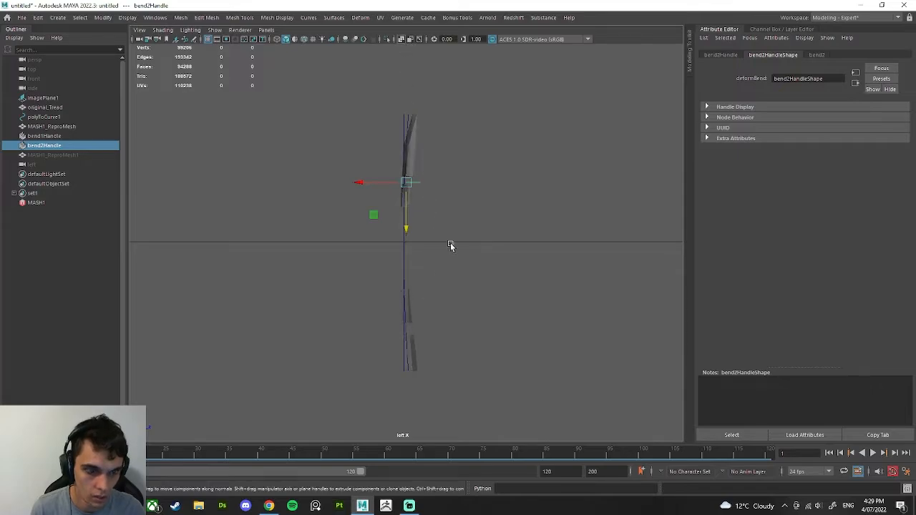
Step: Return to the perspective view and undo the bend2Handle moves
key(space)
drag(432, 229, 401, 275)
key(ctrl+z)
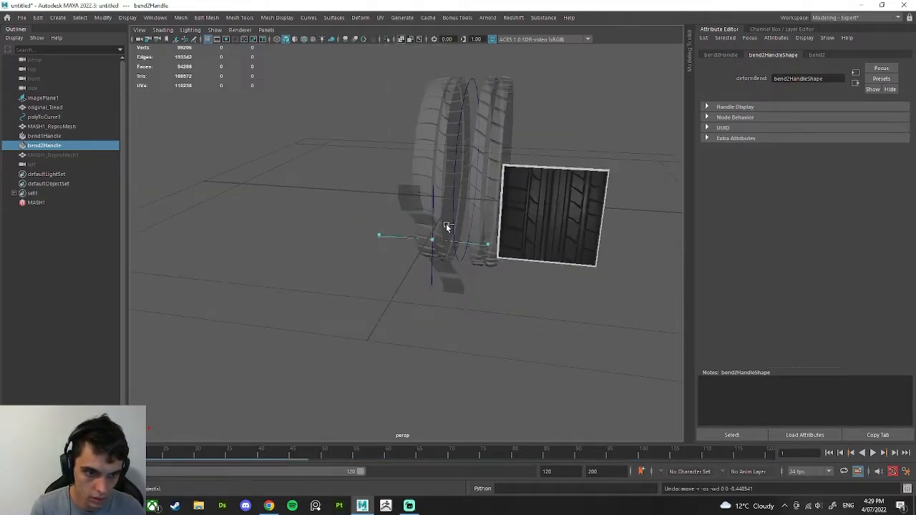
key(ctrl+z)
Step: Limit bend1Handle to the tread's upper half by bringing its low bound to the centre, and increase its bend in the left view
alt+drag(510, 242, 442, 206)
click(395, 200)
key(space)
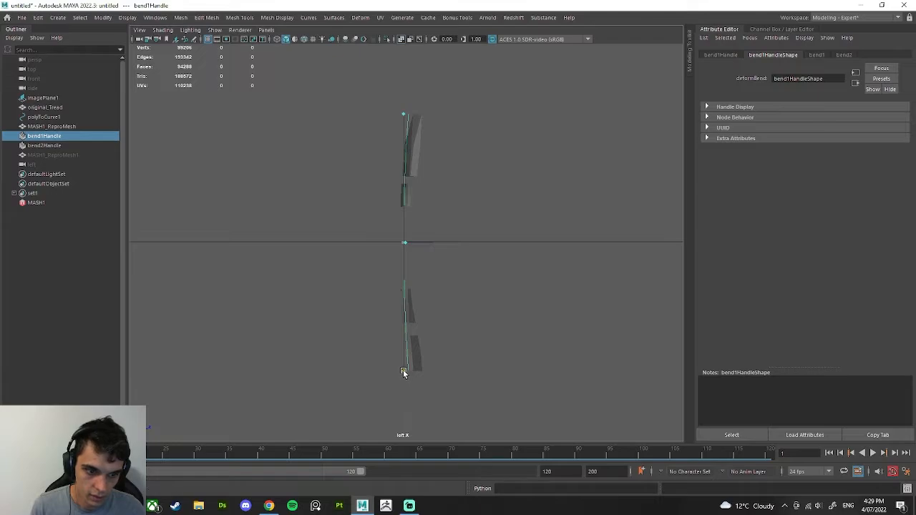
drag(402, 313, 419, 250)
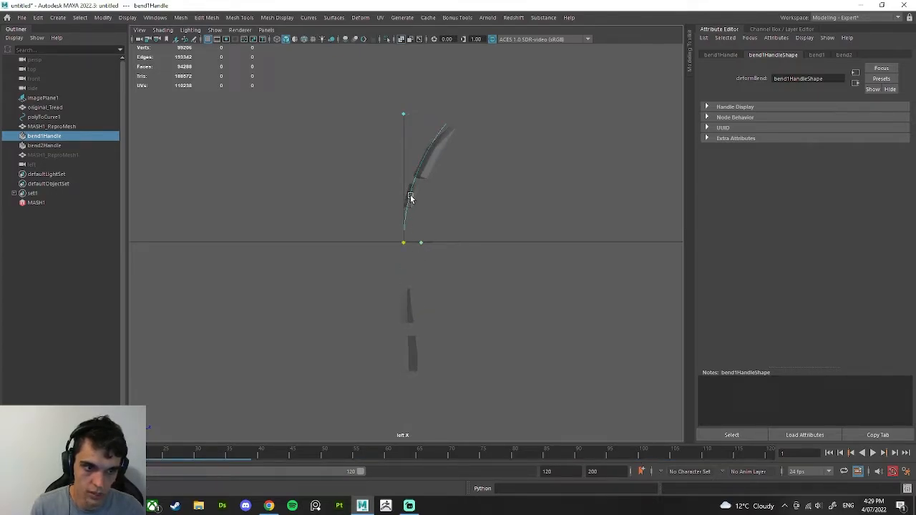
Step: Move bend1Handle up to the tread's upper outer block and strengthen its curvature to about -115
key(w)
click(404, 169)
key(ctrl+z)
drag(404, 197, 401, 149)
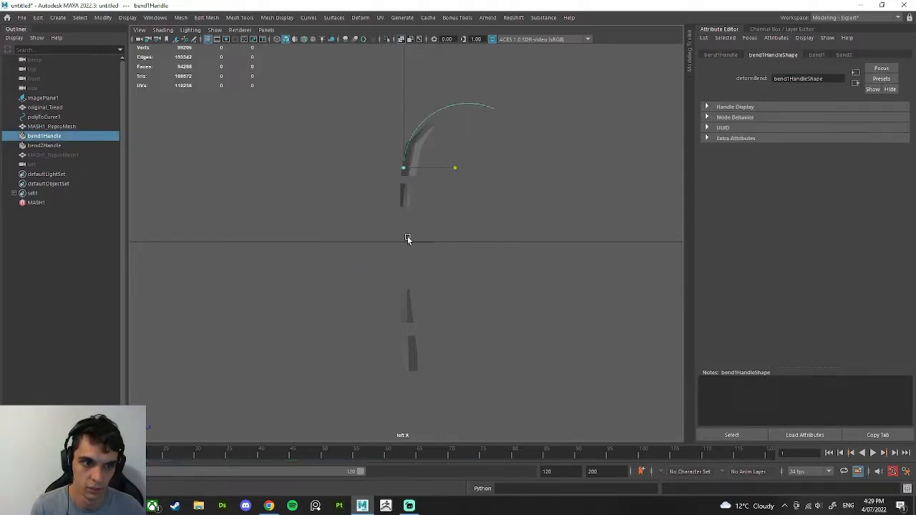
Step: Turn on the smooth mesh preview for the original tread and examine its bent upper block in the perspective view
click(411, 184)
key(3)
key(space)
key(space)
alt+drag(474, 209, 443, 195)
click(479, 238)
scroll(443, 196, up, 5)
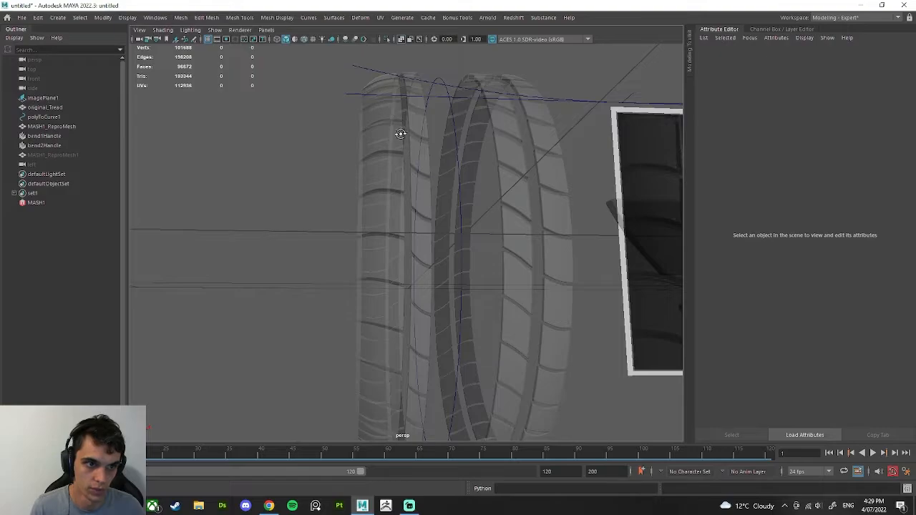
alt+drag(401, 134, 594, 184)
alt+middle_drag(593, 184, 485, 197)
alt+drag(484, 197, 417, 215)
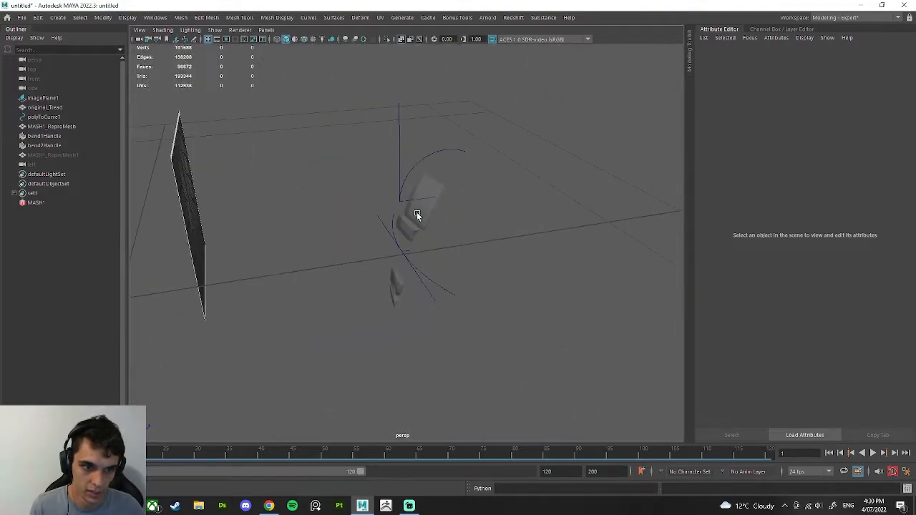
Step: Add another nonlinear Bend deformer to original_Tread
click(417, 215)
key(space)
click(456, 239)
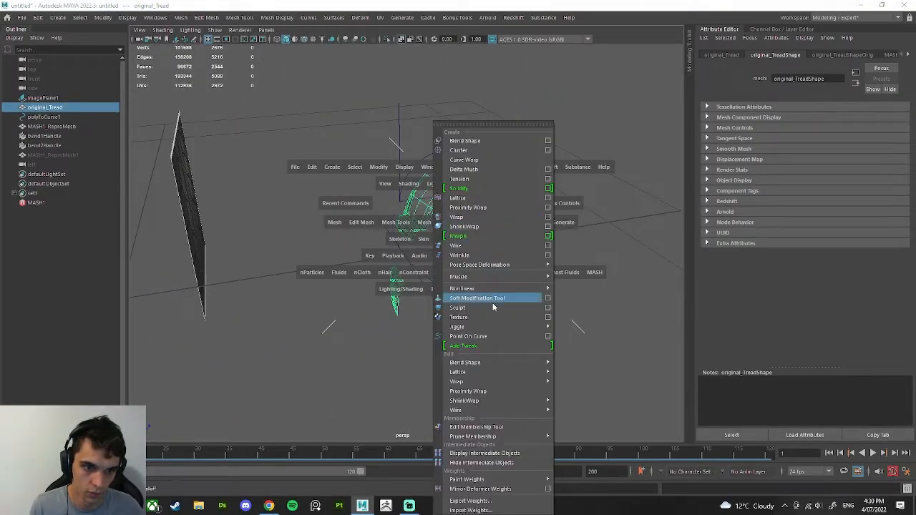
mouse_move(502, 297)
click(577, 296)
Step: Rotate bend3Handle upright to X -180 and Y -90, and set its curvature to about 125
alt+drag(577, 296, 425, 291)
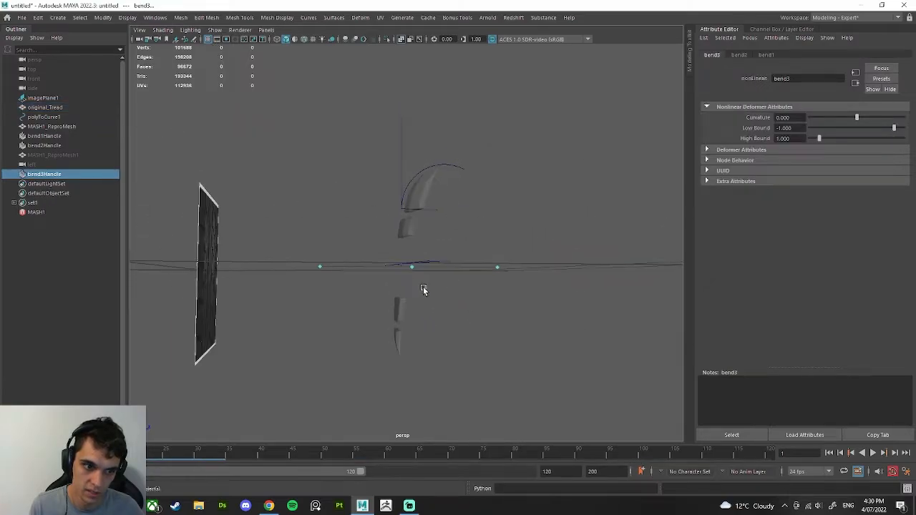
key(e)
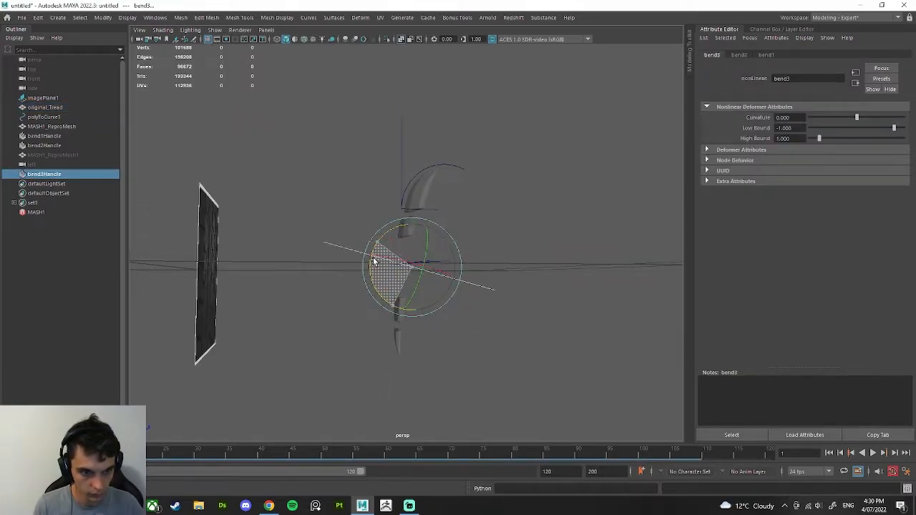
drag(373, 260, 411, 194)
drag(354, 264, 365, 314)
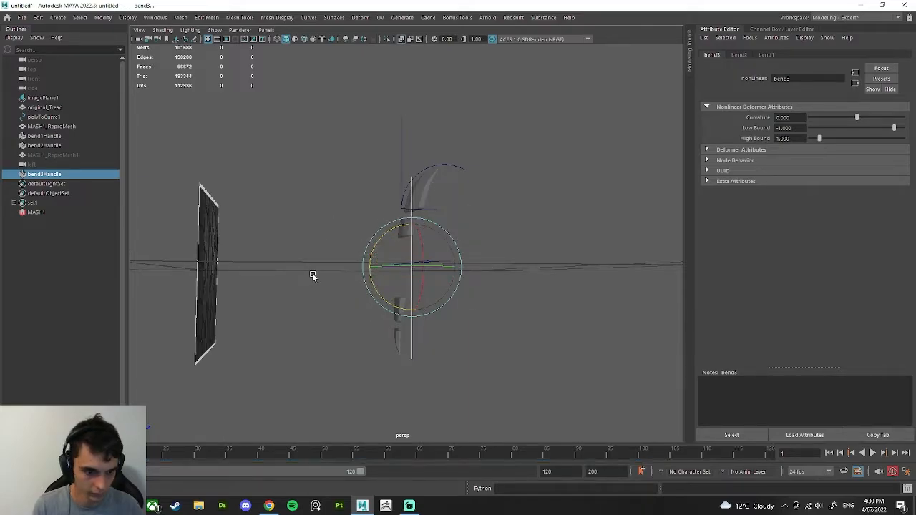
key(t)
alt+drag(420, 256, 378, 238)
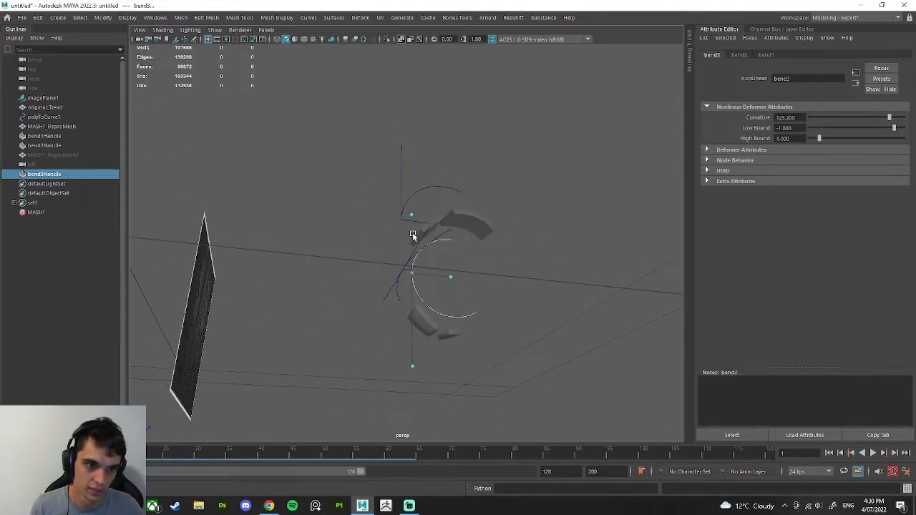
Step: Set bend3's low bound to 0 and move its handle down to the lower tread blocks in the left view
key(space)
drag(495, 240, 443, 230)
drag(416, 280, 418, 323)
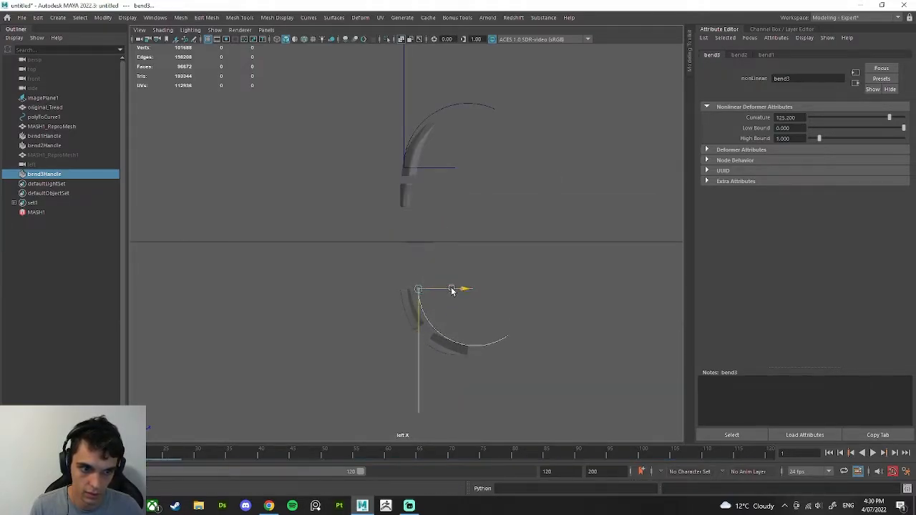
Step: Line bend3Handle up with the tread's outer face and move it down toward the lowest outer block
drag(452, 290, 418, 284)
key(ctrl+z)
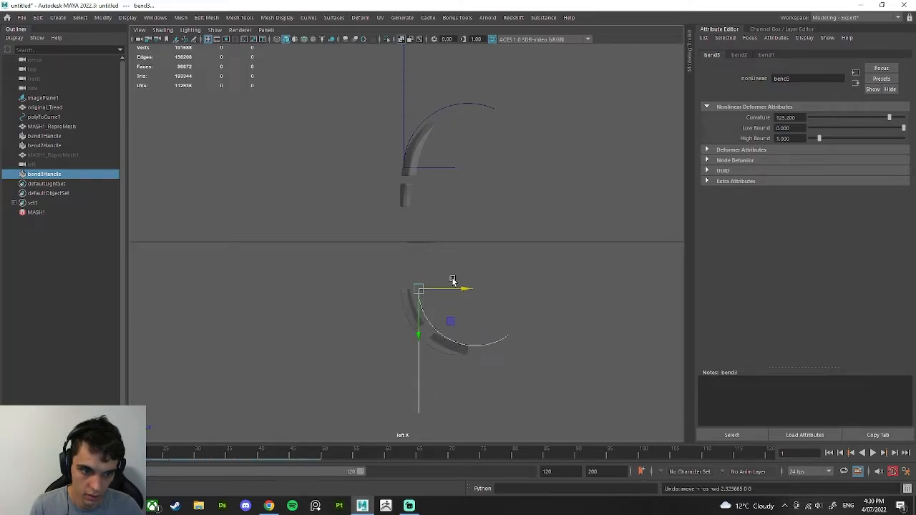
drag(450, 291, 417, 276)
key(q)
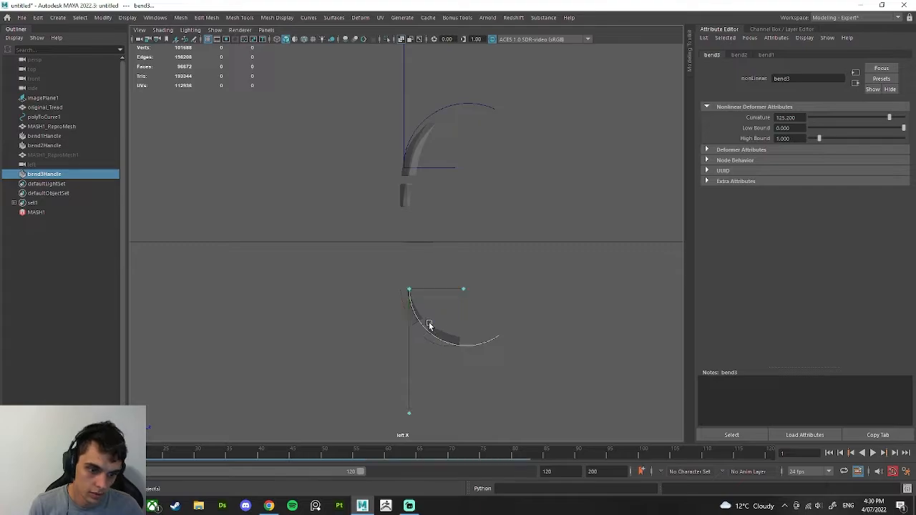
key(w)
drag(411, 310, 408, 331)
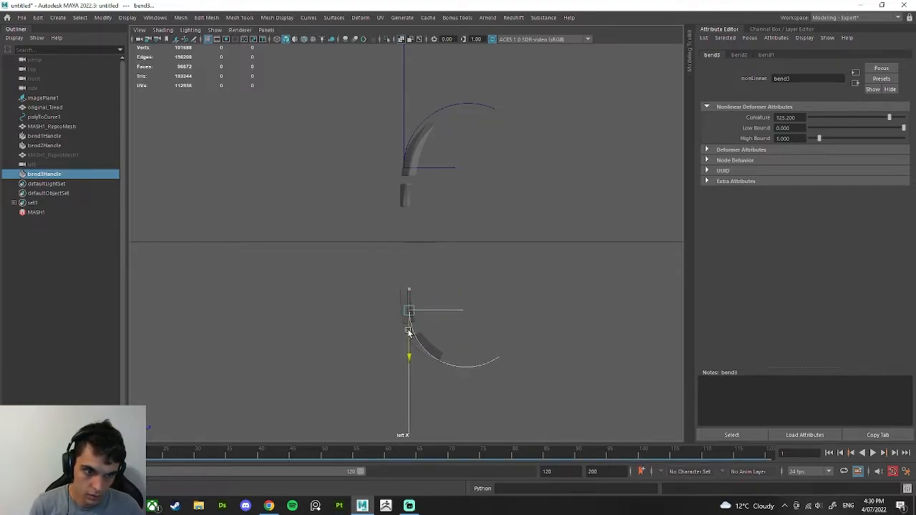
Step: Reduce bend3Handle's curvature to about 78 and check the lower block's bend in the perspective view
click(462, 223)
scroll(505, 280, down, 6)
key(space)
drag(477, 270, 467, 216)
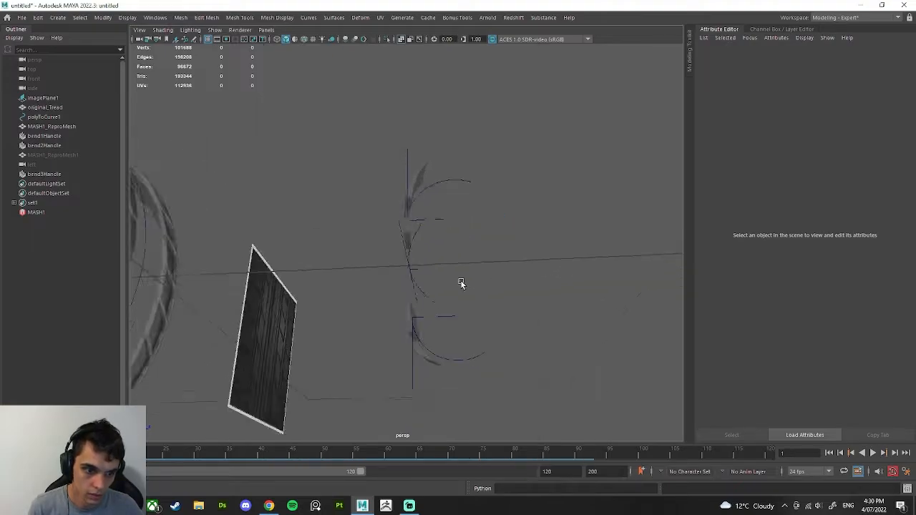
alt+drag(461, 283, 454, 321)
click(459, 327)
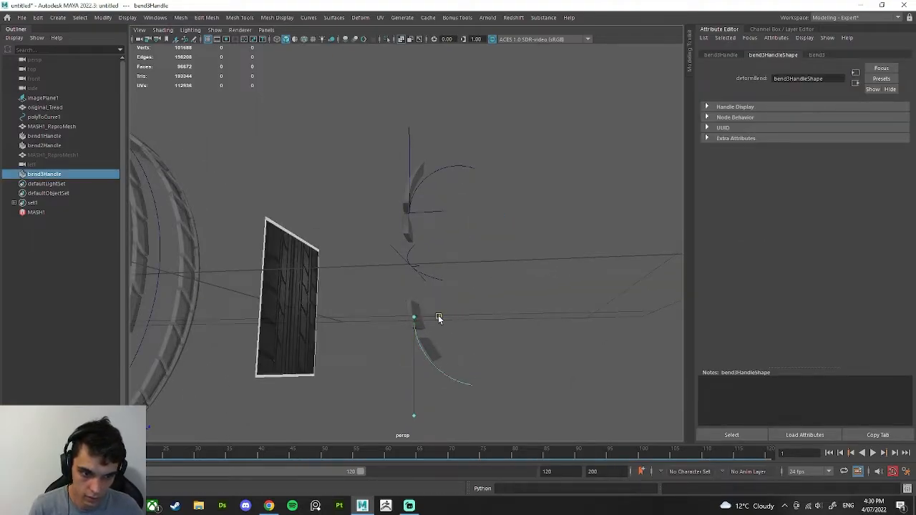
click(494, 289)
alt+drag(493, 289, 470, 336)
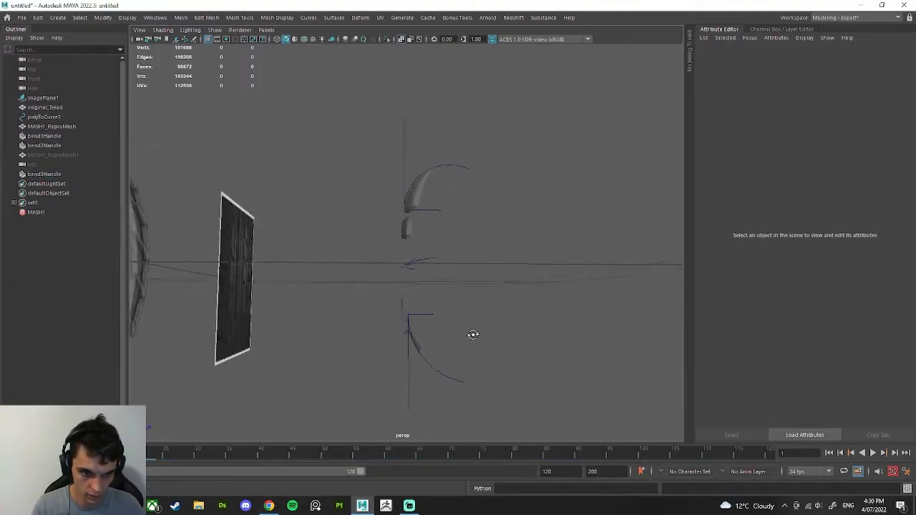
Step: Set Translate Y to -0.5 for bend3Handle and 0.5 for bend1Handle, and clear the selection
click(423, 307)
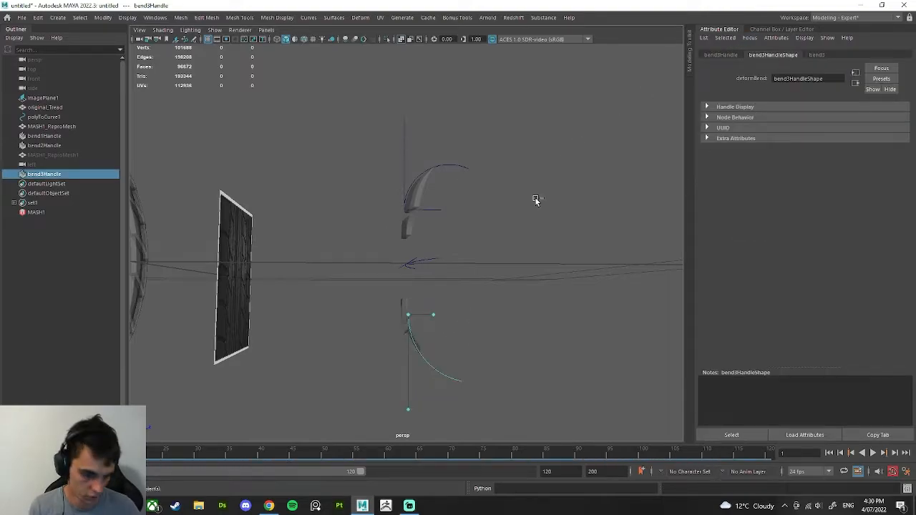
key(ctrl+a)
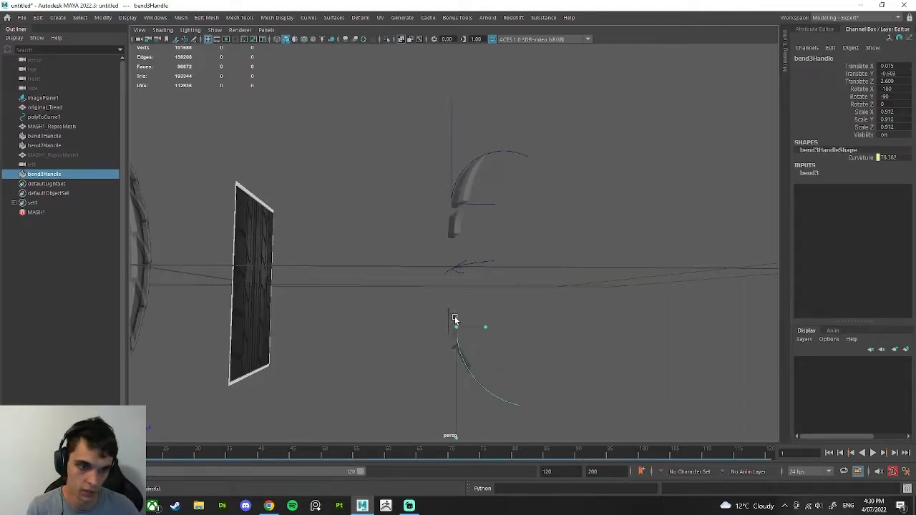
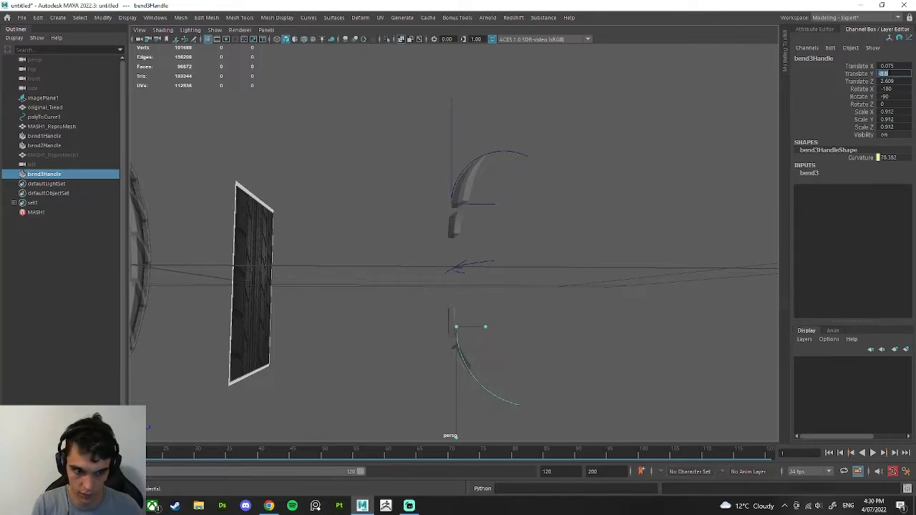
drag(417, 108, 472, 131)
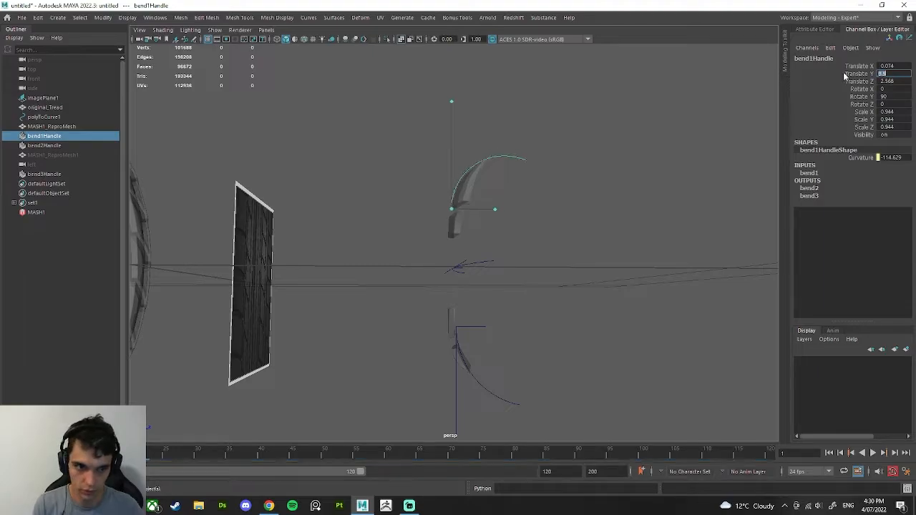
click(582, 243)
Step: Examine both bent ends of the tread, and try to set bend1Handle's curvature to -120
alt+drag(583, 243, 443, 292)
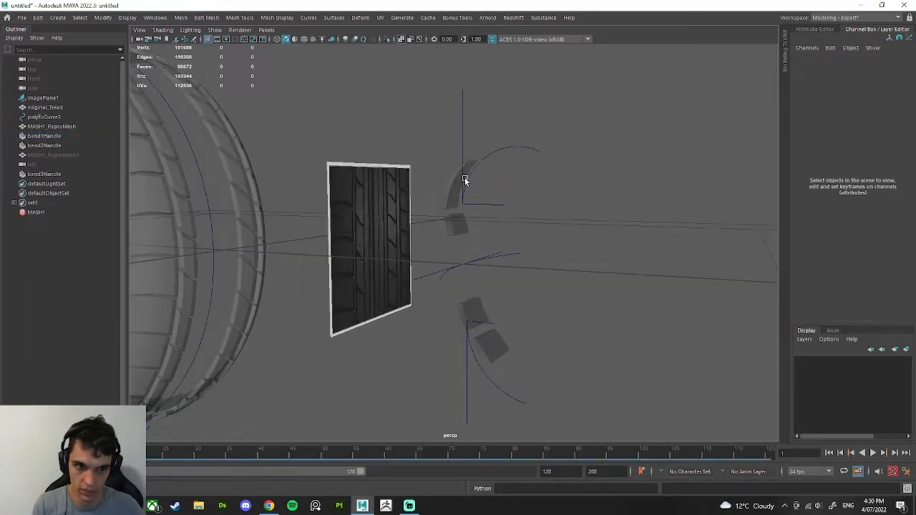
alt+drag(464, 178, 535, 292)
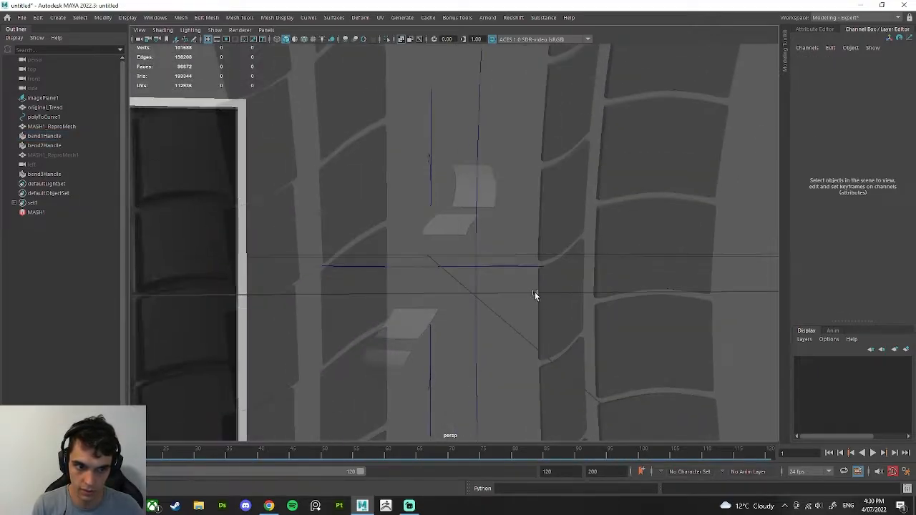
alt+drag(457, 229, 494, 174)
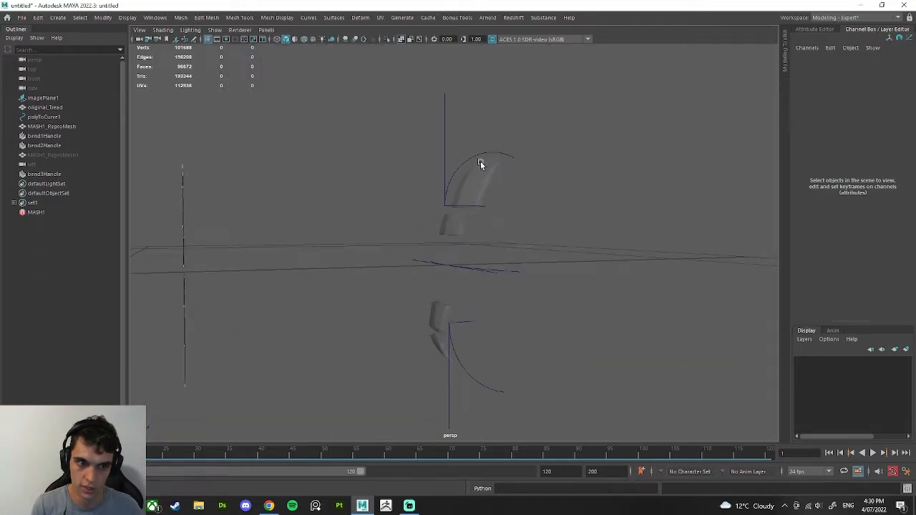
alt+drag(444, 358, 492, 238)
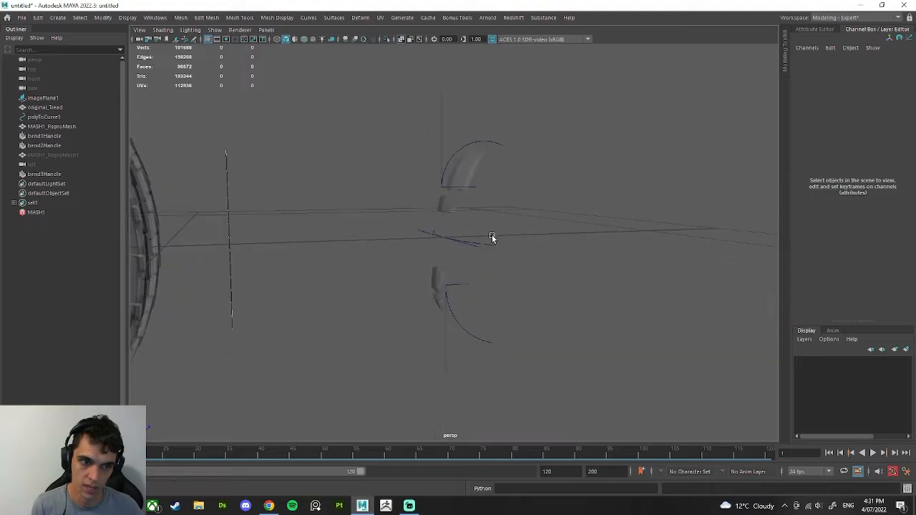
drag(497, 142, 500, 143)
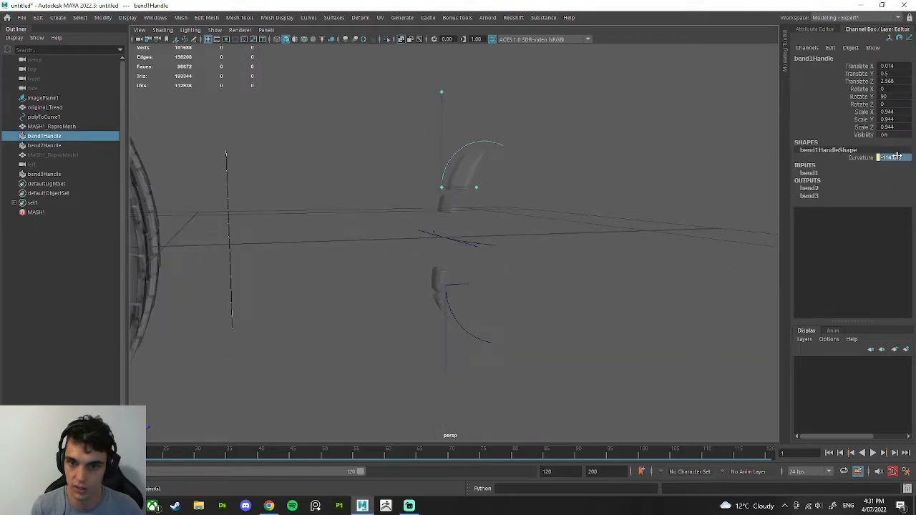
click(902, 158)
text(-120)
key(Return)
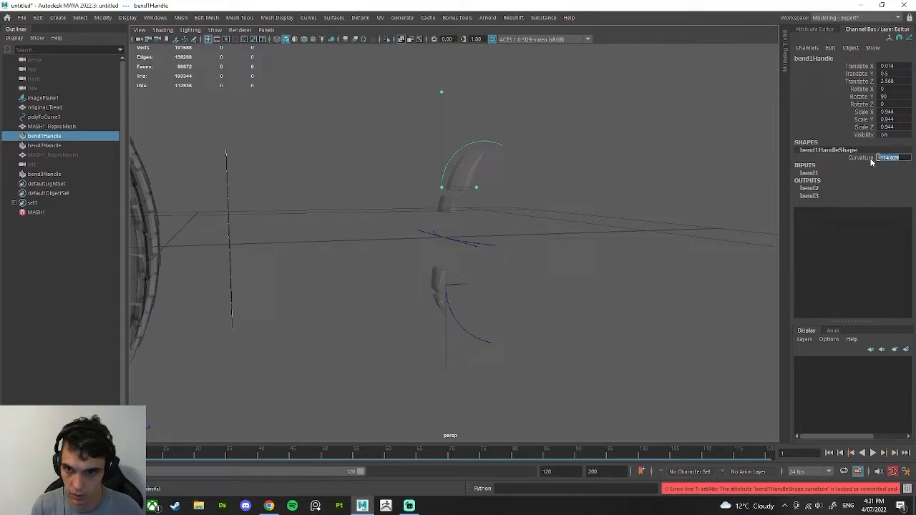
Step: Set the curvature of the bend1 deformer to -100 and of the bend3 deformer to 100
drag(477, 187, 467, 186)
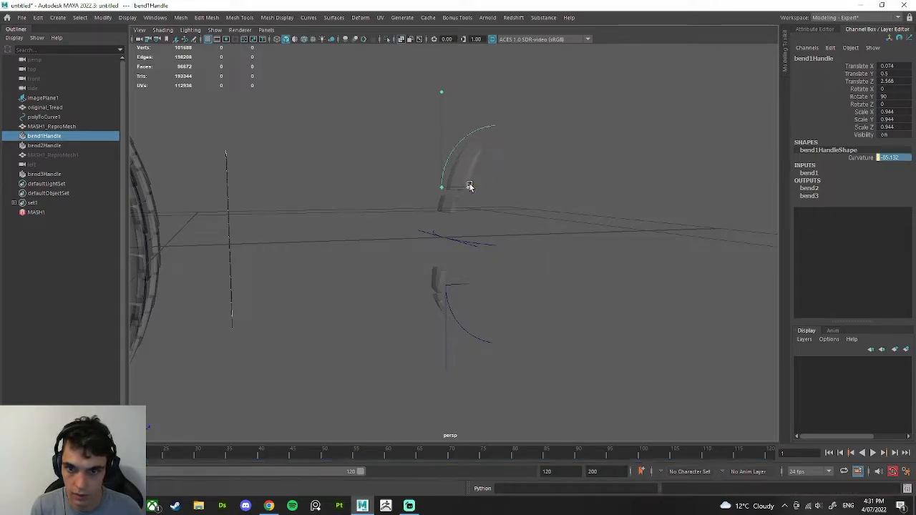
click(815, 29)
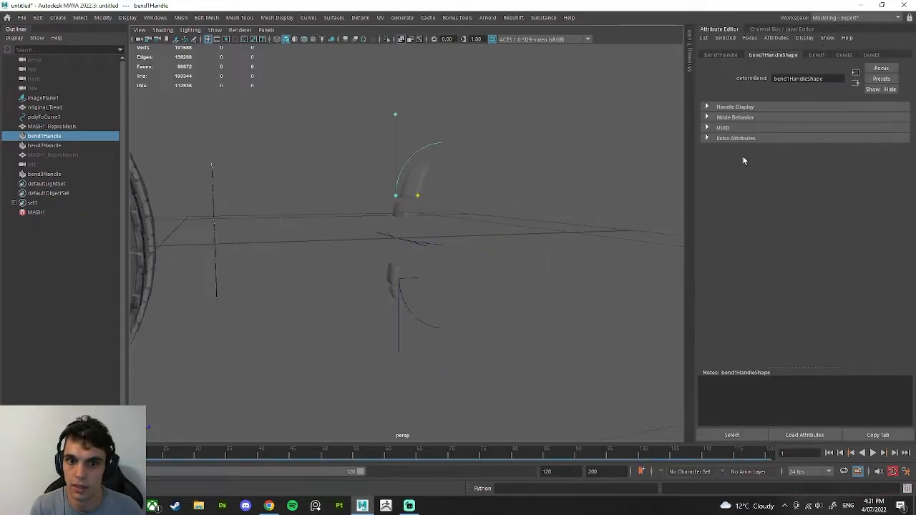
click(817, 55)
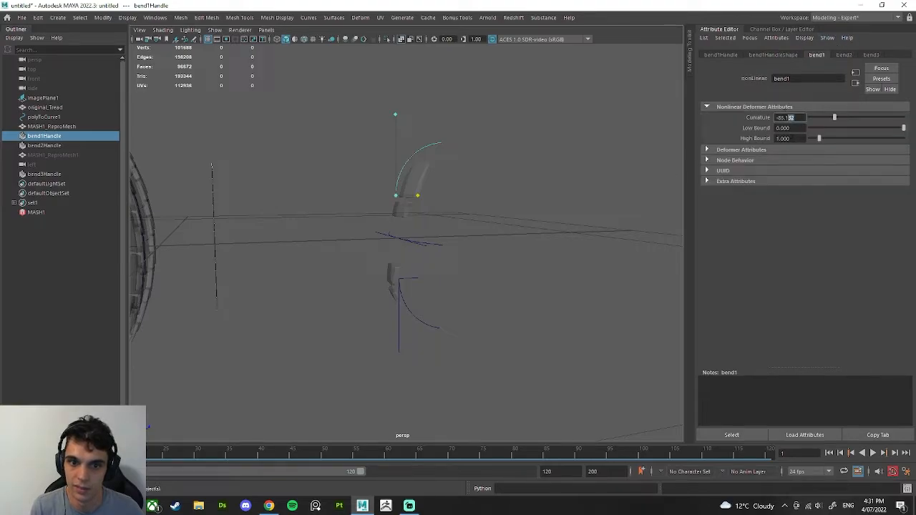
text(-100)
key(Return)
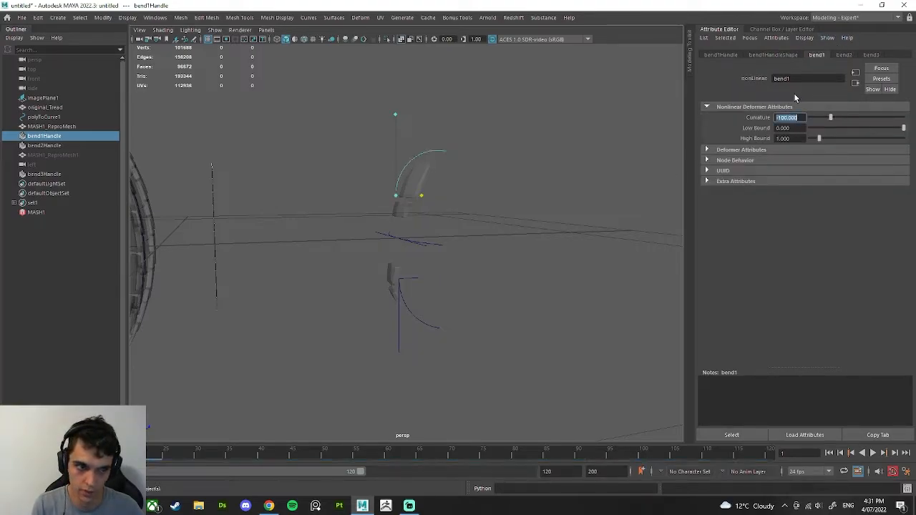
click(455, 298)
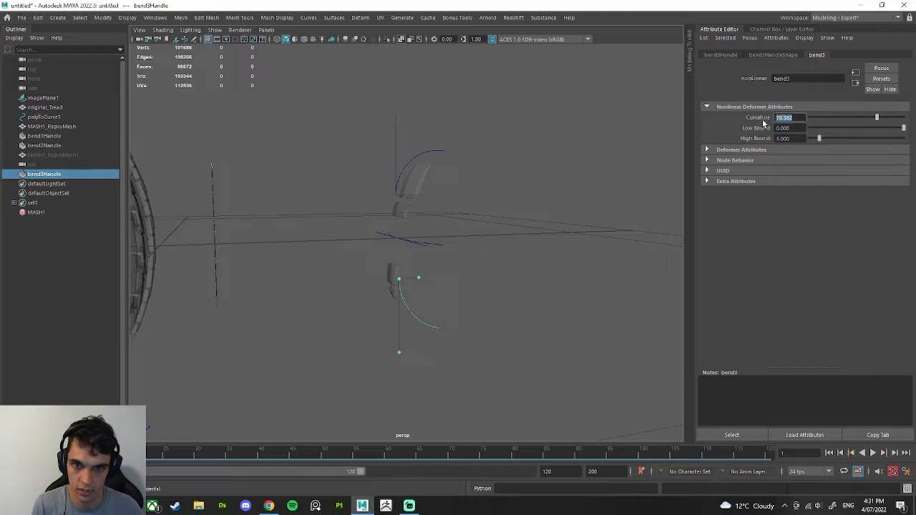
text(100)
key(Return)
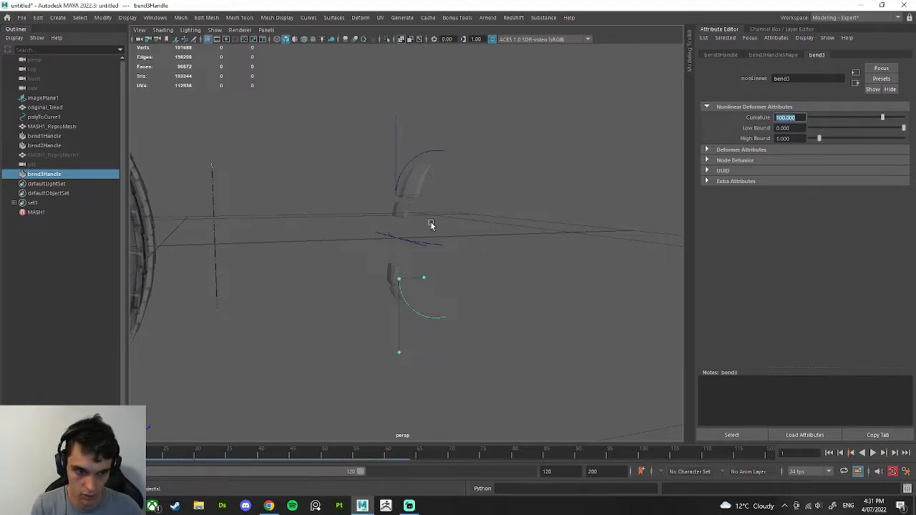
Step: Examine the MASH tire's outer rows and the bent ends of the original tread blocks from several angles
click(502, 247)
alt+drag(541, 265, 466, 262)
click(360, 290)
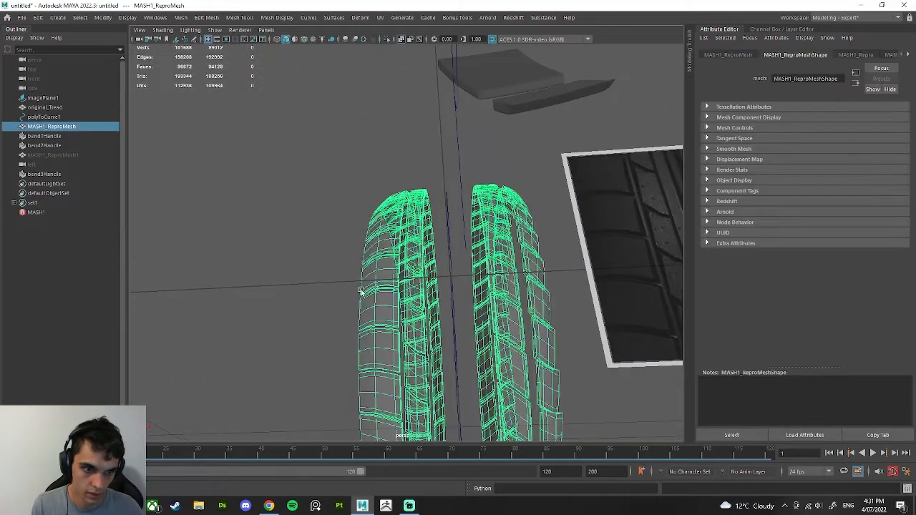
alt+drag(361, 291, 440, 310)
click(479, 205)
scroll(468, 224, up, 3)
alt+drag(468, 224, 428, 226)
scroll(428, 226, up, 5)
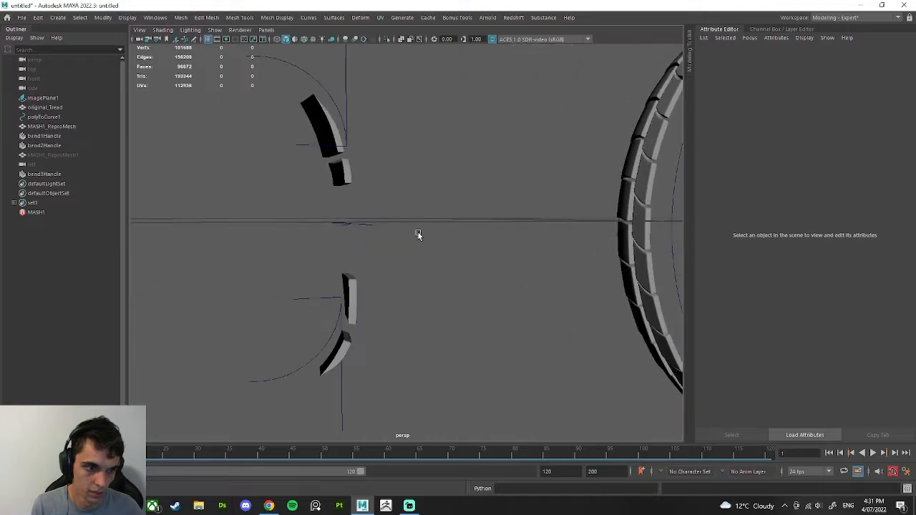
Step: Rotate bend2Handle about its own Z axis and compare the tread blocks with the tire
click(330, 224)
alt+drag(330, 224, 481, 219)
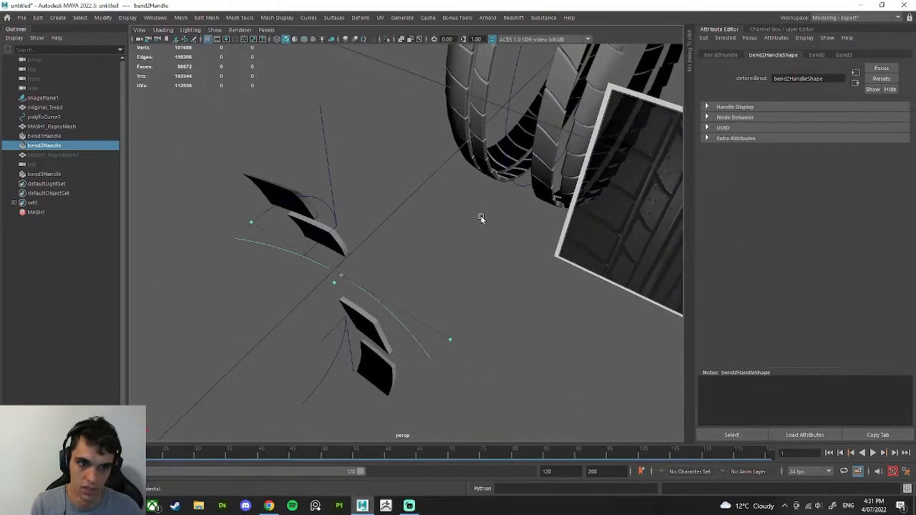
key(e)
drag(360, 309, 375, 301)
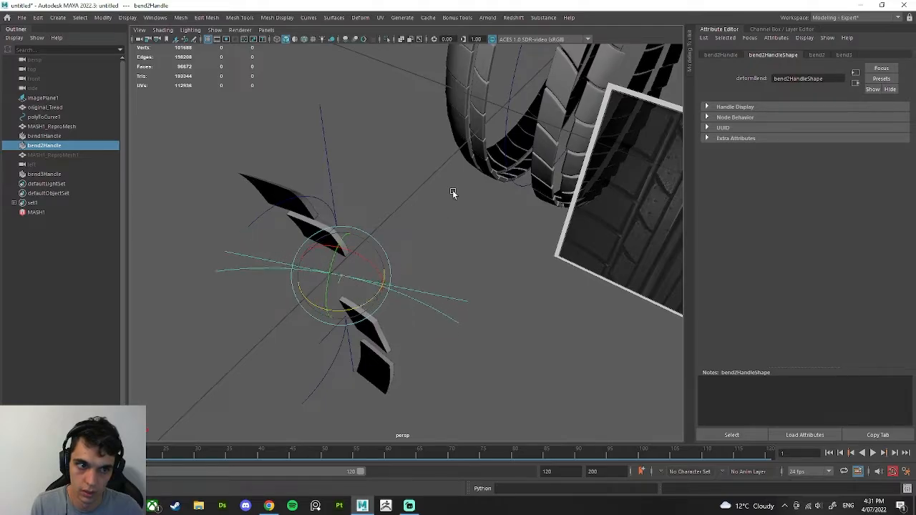
alt+drag(452, 190, 245, 219)
key(t)
alt+drag(590, 208, 577, 268)
alt+middle_drag(577, 267, 439, 259)
alt+drag(440, 259, 548, 210)
scroll(548, 210, down, 5)
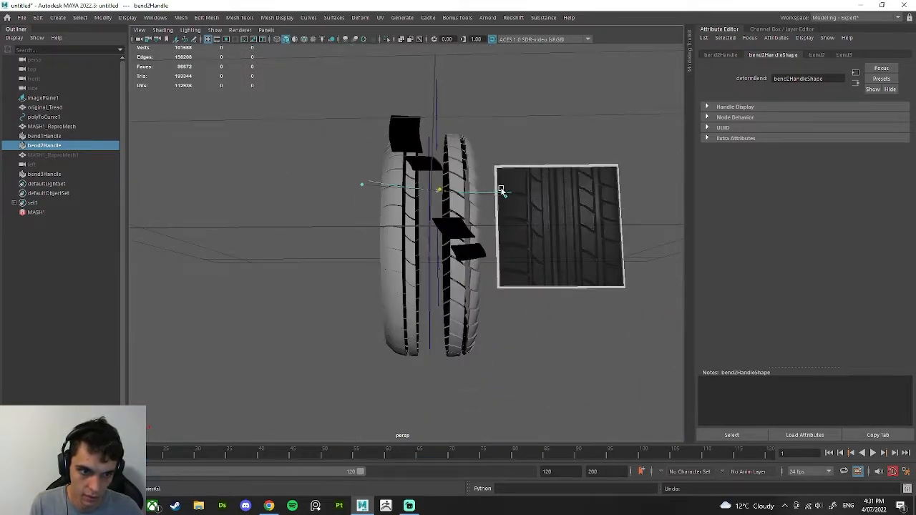
Step: Try further rotations of bend2Handle about its own Z axis and undo them
alt+drag(501, 192, 318, 301)
key(e)
mouse_move(265, 309)
mouse_down()
mouse_move(250, 307)
mouse_move(299, 307)
mouse_move(280, 317)
mouse_move(272, 308)
mouse_up()
key(ctrl+z)
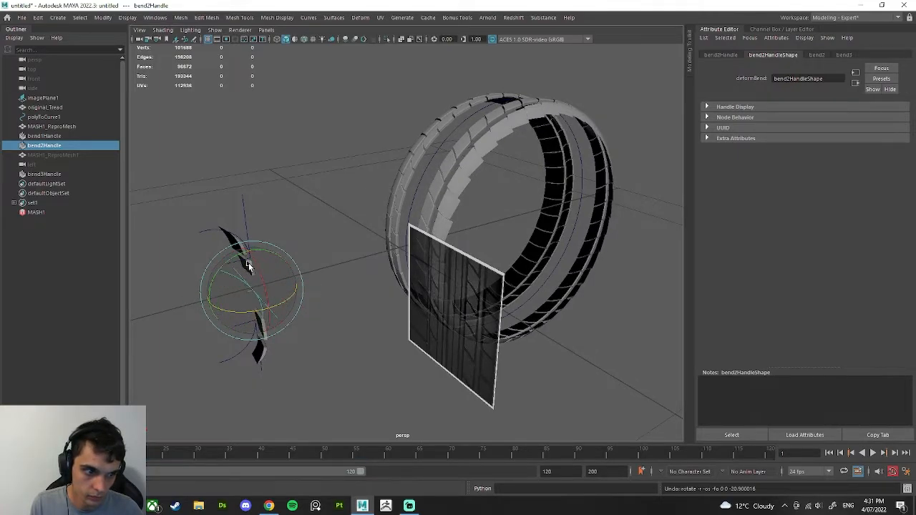
drag(241, 255, 379, 401)
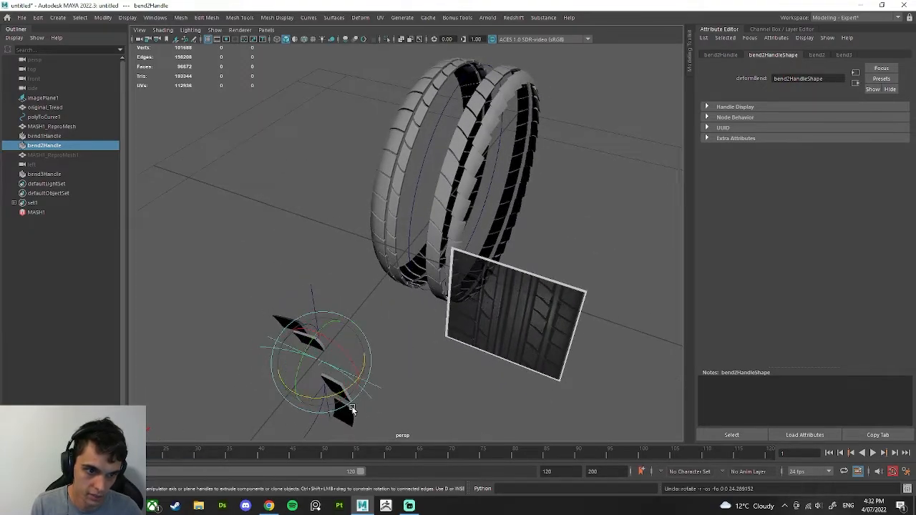
Step: Rotate bend2Handle slightly again and check the tread blocks and tire from the side
drag(321, 393, 337, 396)
alt+drag(422, 285, 488, 282)
key(t)
drag(435, 262, 436, 262)
alt+drag(537, 297, 435, 285)
scroll(434, 284, down, 3)
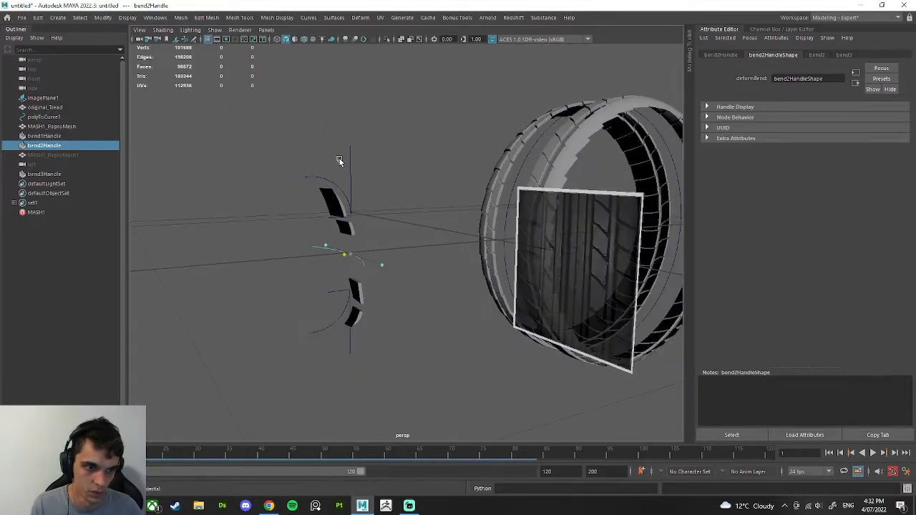
Step: Set the curvature of bend1 to -80 and of bend3 to 80, and clear the selection
click(349, 166)
click(817, 55)
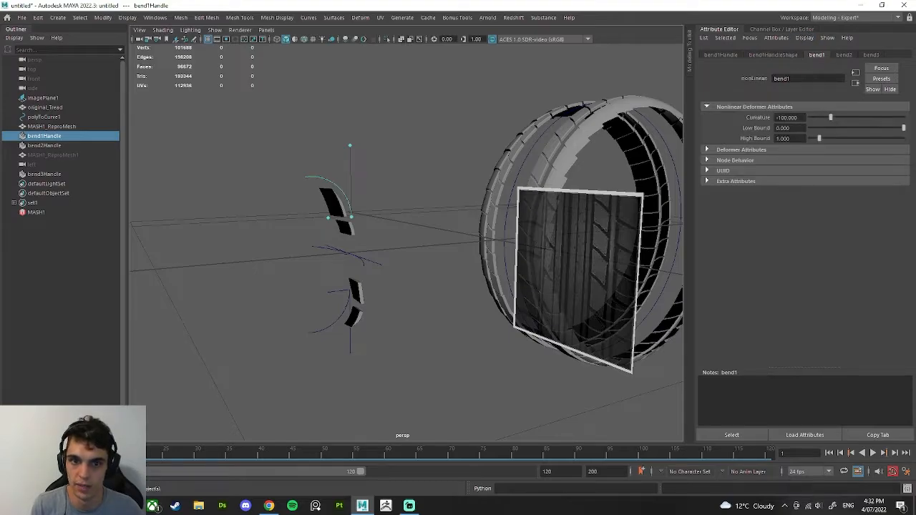
text(-50)
key(Return)
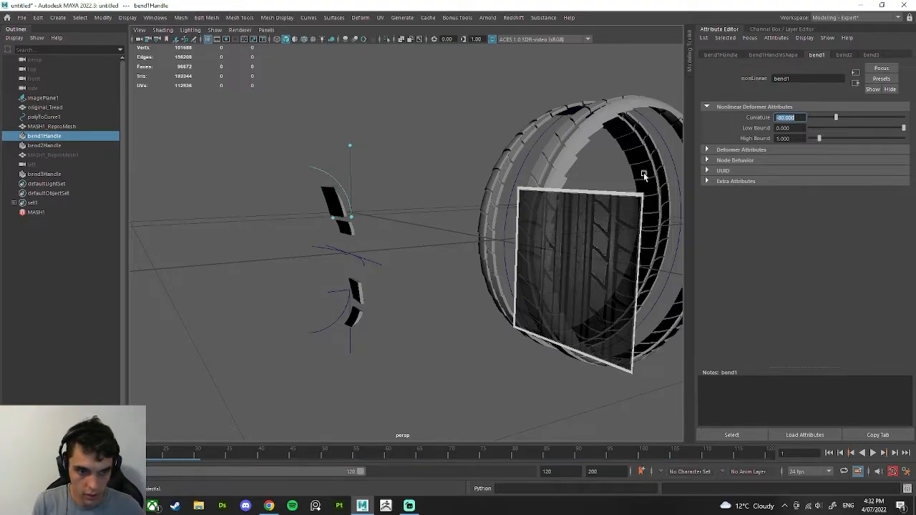
click(307, 319)
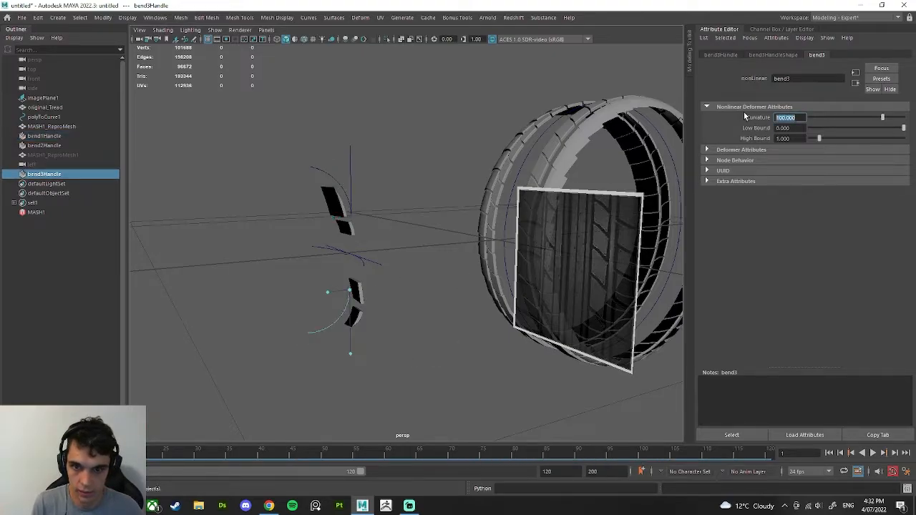
text(80)
key(Return)
click(414, 222)
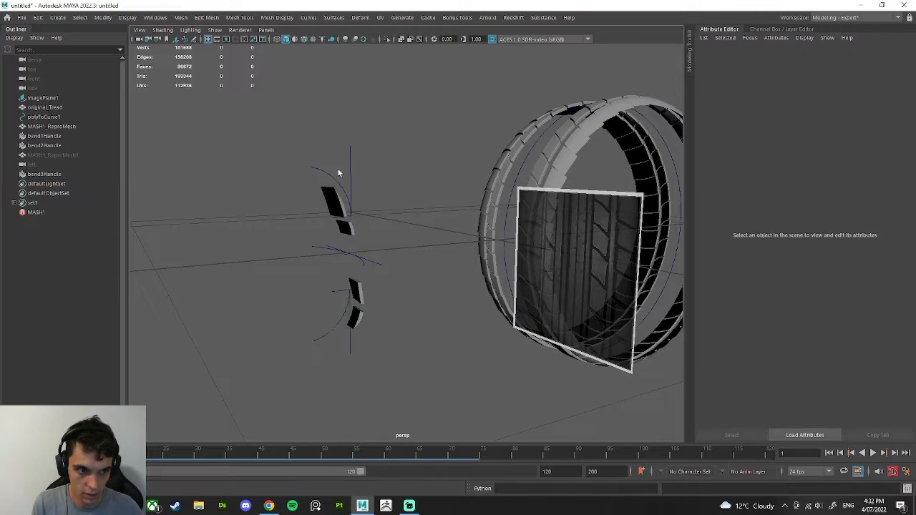
Step: Try Translate Y 0.55 on bend1Handle, set it to 0.6, and enter a negative Translate Y for bend3Handle
drag(339, 171, 359, 171)
click(721, 56)
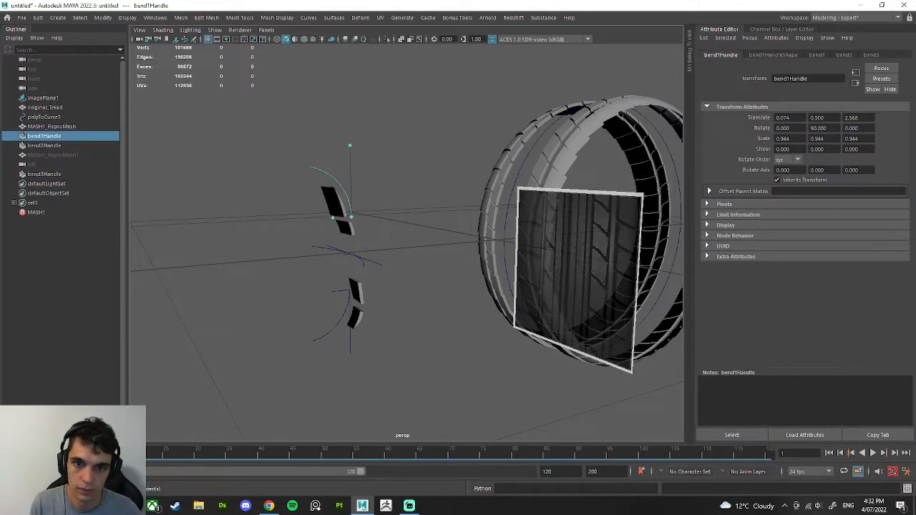
text(.5)
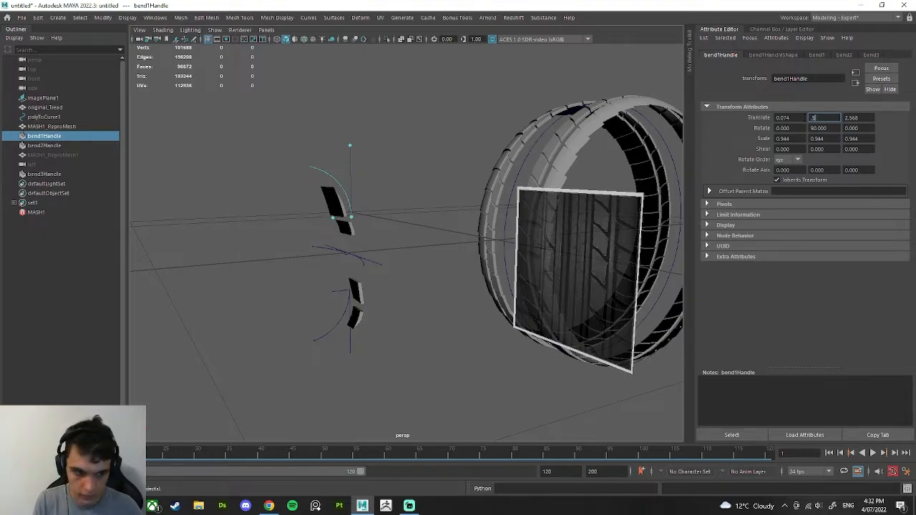
text(5)
key(Return)
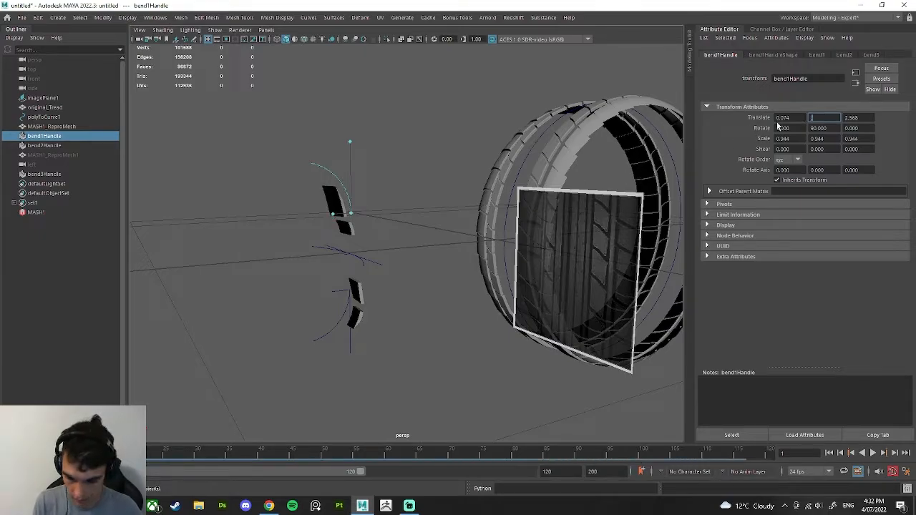
text(.6)
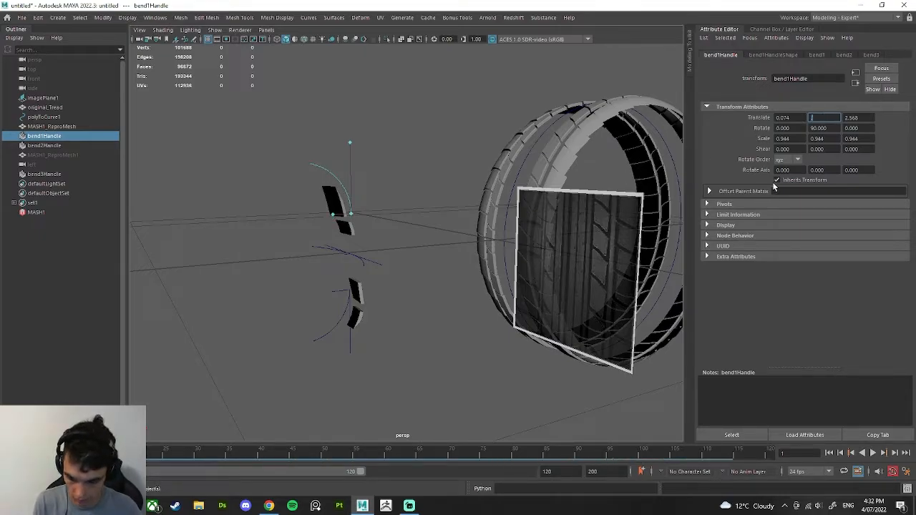
key(Return)
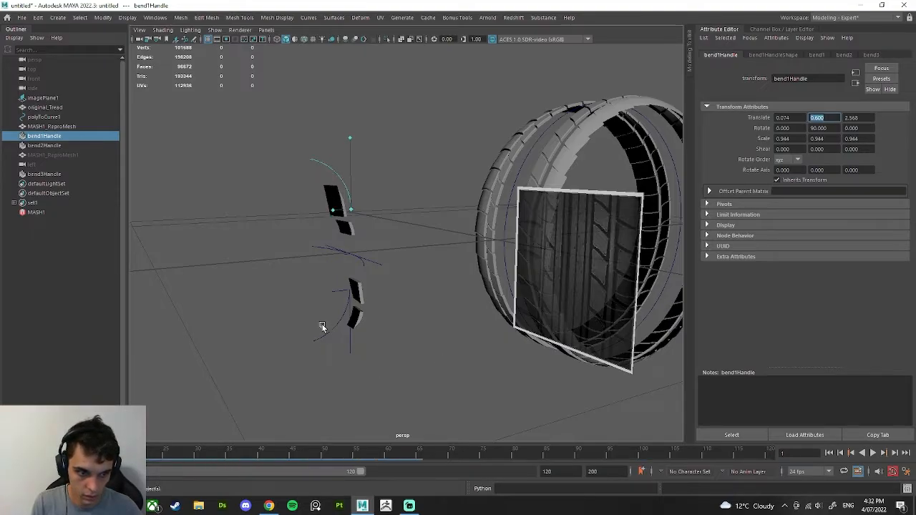
click(322, 327)
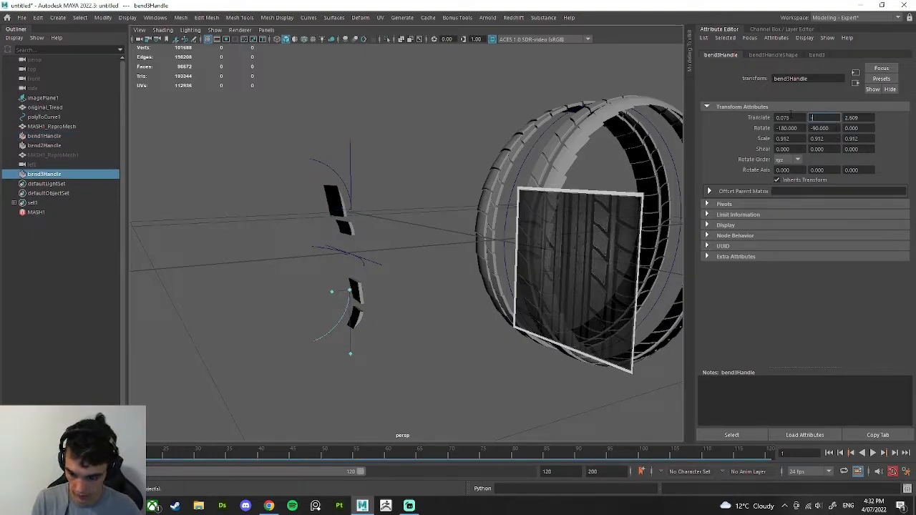
click(442, 298)
Step: Isolate the hidden full tire mesh MASH1_ReproMesh1 and make it visible
alt+drag(442, 299, 329, 217)
scroll(329, 217, down, 6)
alt+drag(402, 224, 502, 228)
scroll(491, 207, down, 3)
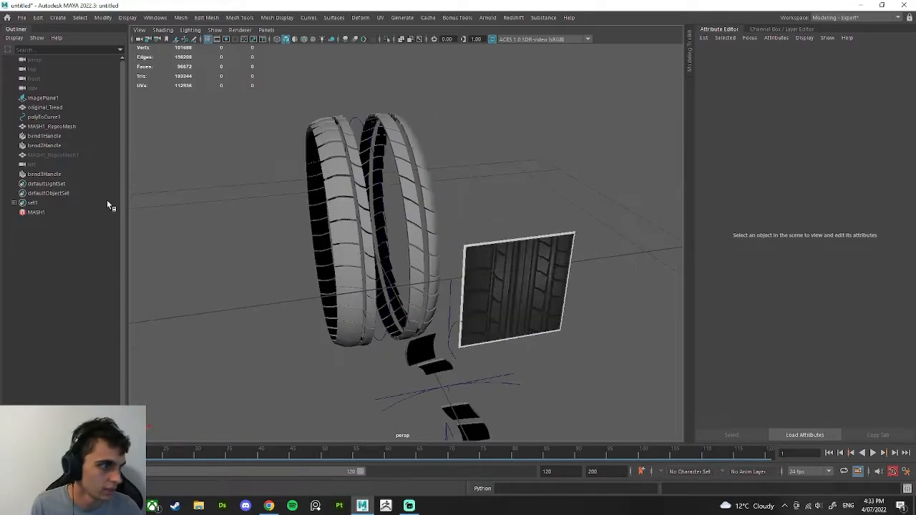
click(68, 155)
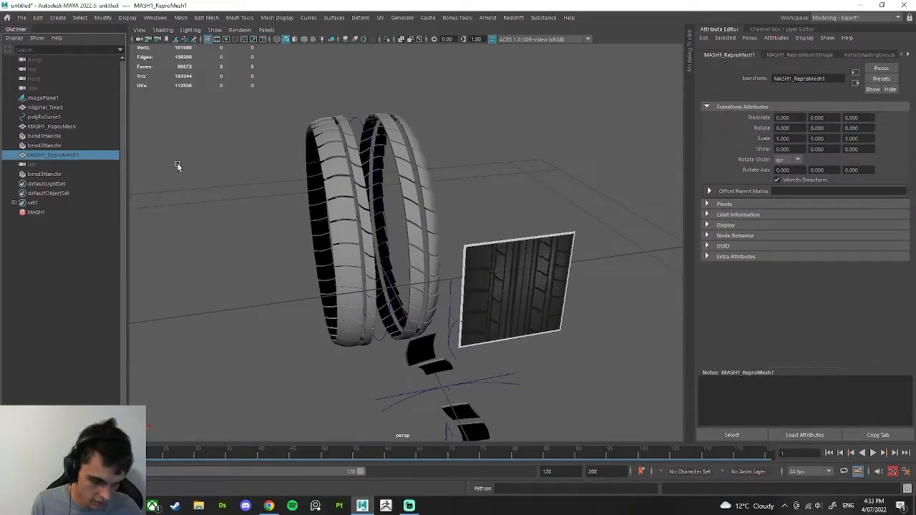
key(ctrl+1)
key(h)
click(501, 217)
scroll(456, 232, up, 4)
alt+drag(364, 255, 398, 267)
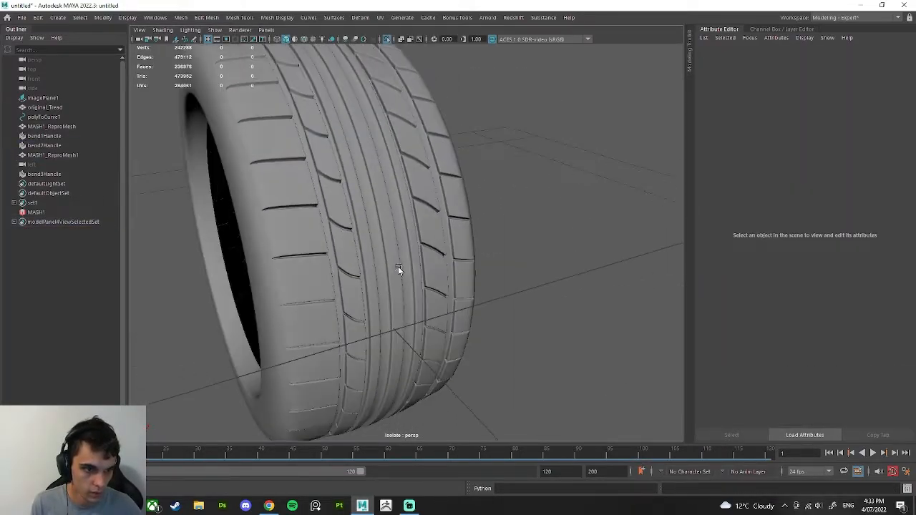
Step: Select the full loop of narrow groove faces between the wide outer blocks and the adjacent slanted blocks on MASH1_ReproMesh1
click(351, 246)
scroll(336, 221, up, 5)
right_drag(303, 263, 297, 235)
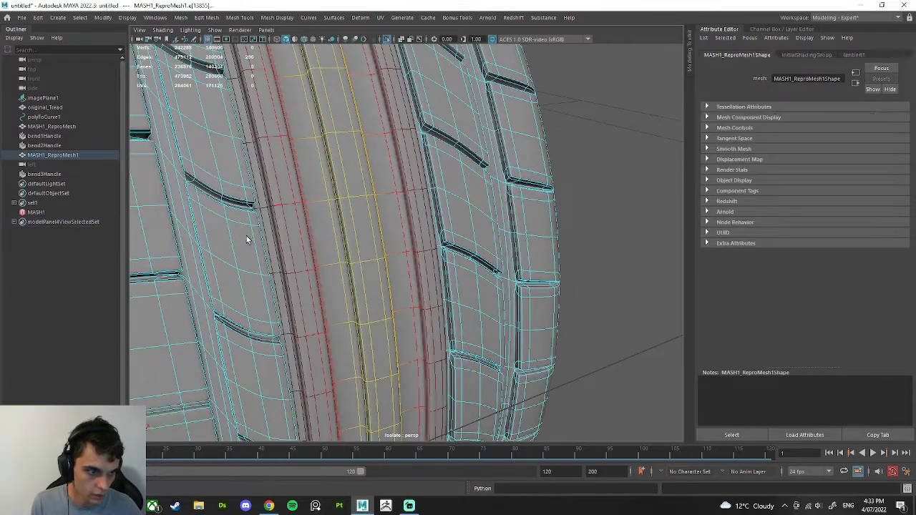
alt+middle_drag(246, 236, 307, 199)
right_drag(280, 143, 266, 169)
click(253, 174)
shift+double_click(257, 208)
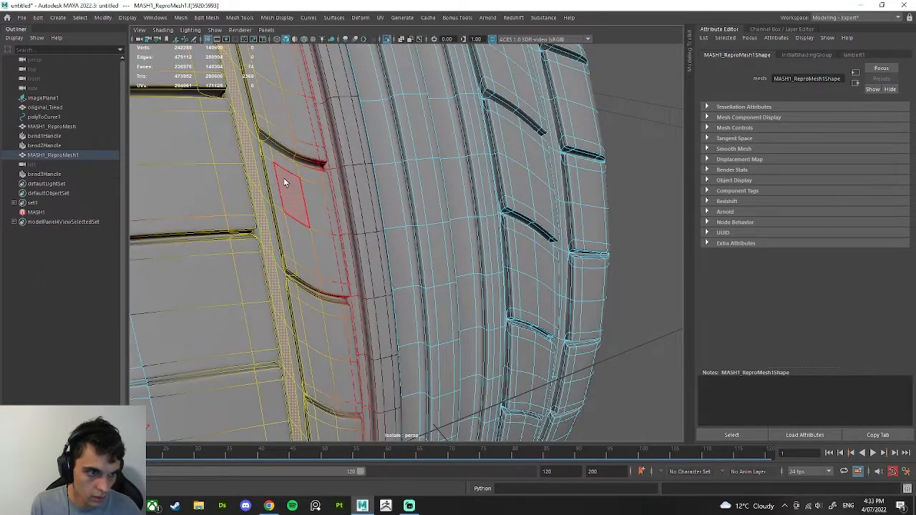
Step: Turn off soft selection, convert the groove face loop to its bordering edges, and circularize them
key(b)
ctrl+right_drag(321, 205, 381, 126)
alt+drag(303, 165, 346, 174)
shift+right_drag(406, 153, 406, 238)
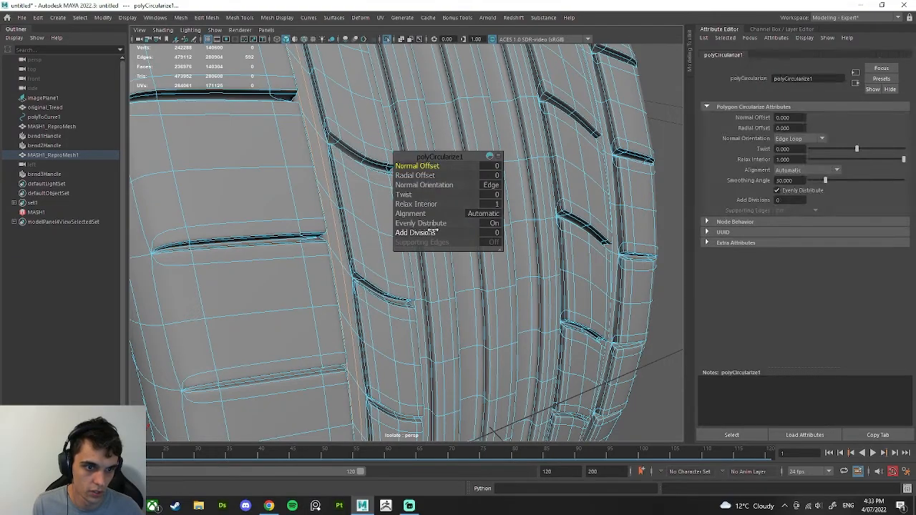
alt+drag(390, 287, 274, 189)
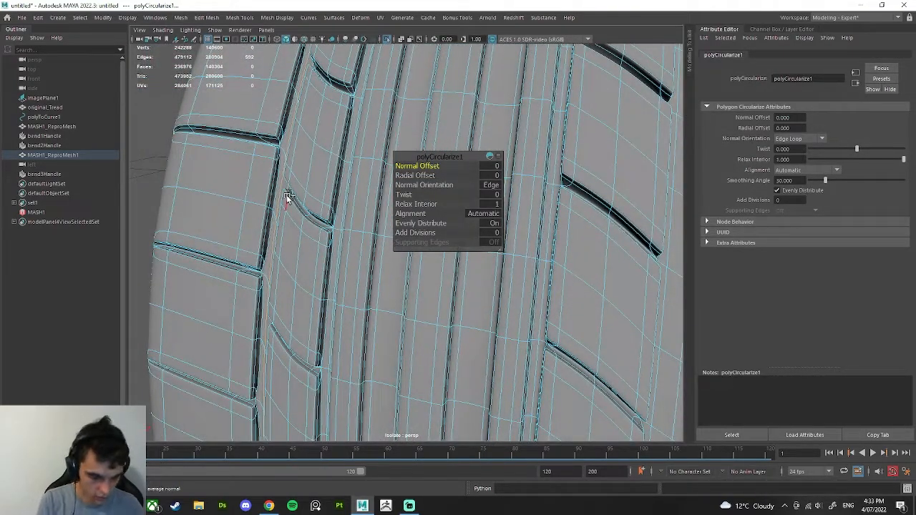
key(shift+period)
ctrl+right_click(295, 163)
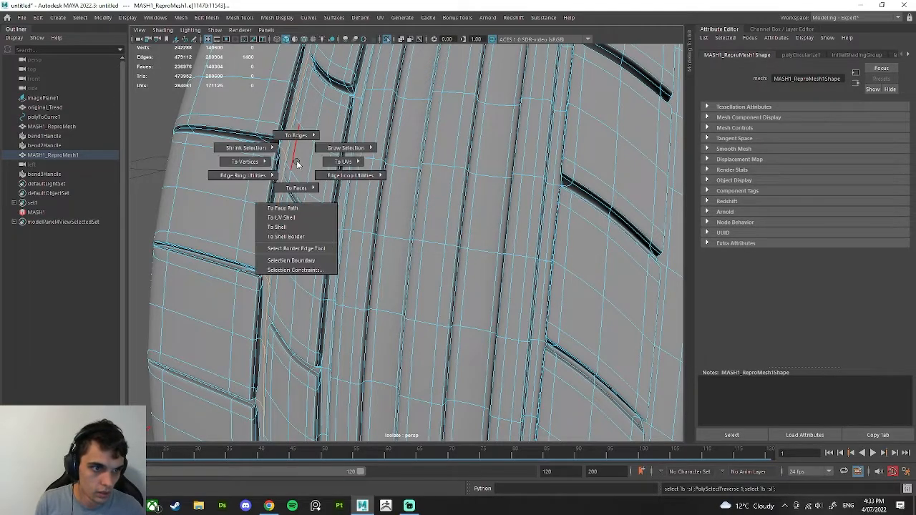
ctrl+right_drag(292, 135, 355, 106)
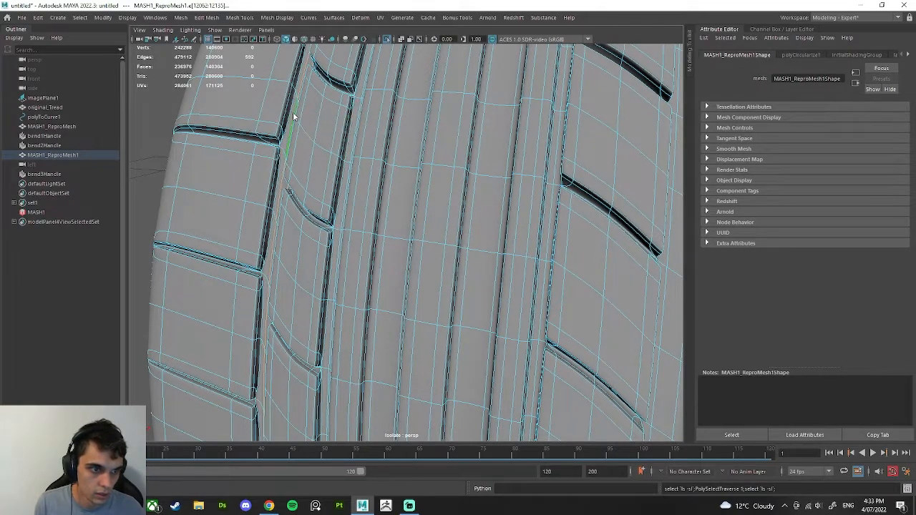
Step: Circularize the bordering edges of the groove face loop running alongside the slanted blocks, and return the mesh to object mode
key(F11)
alt+drag(294, 137, 319, 163)
click(334, 195)
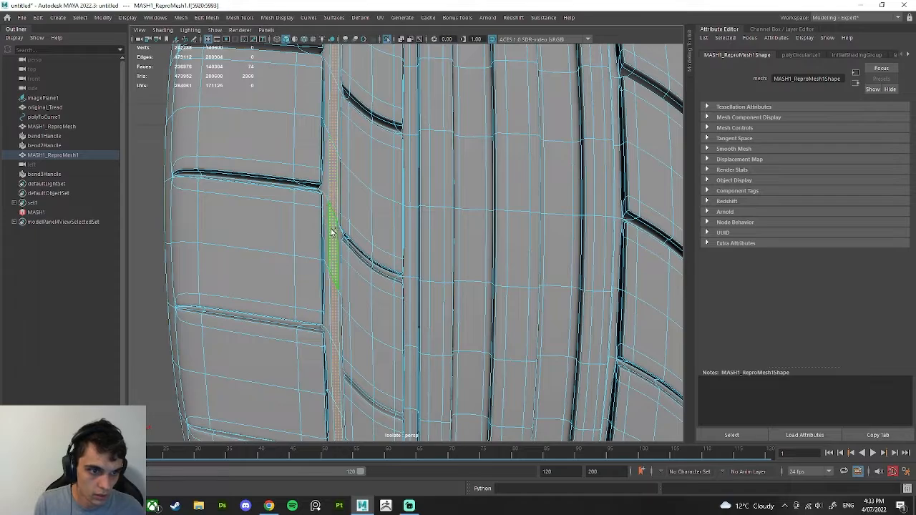
key(shift+period)
ctrl+right_drag(355, 170, 449, 116)
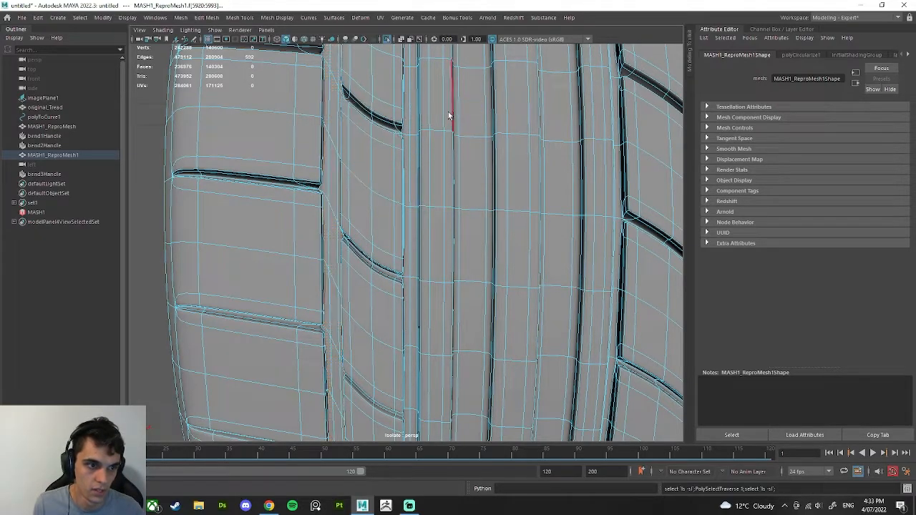
shift+right_drag(375, 159, 368, 241)
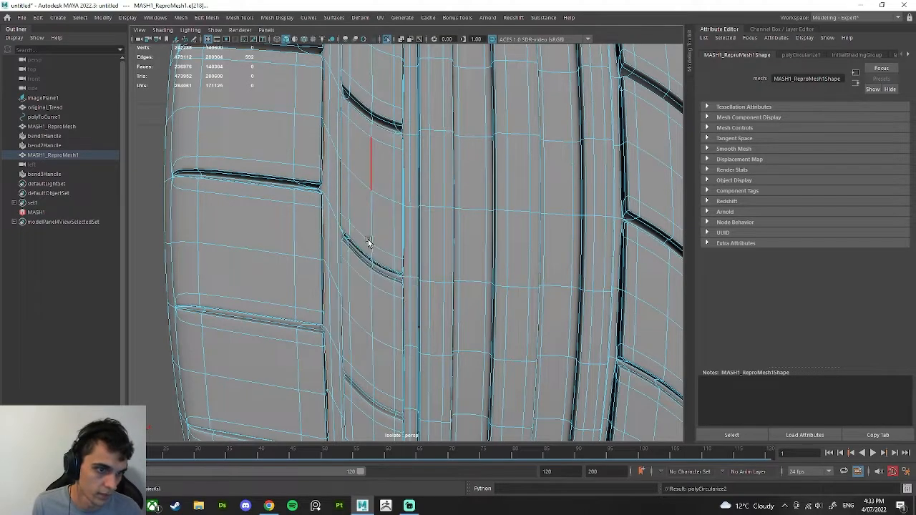
scroll(368, 239, down, 4)
alt+drag(371, 233, 345, 174)
right_drag(346, 174, 355, 147)
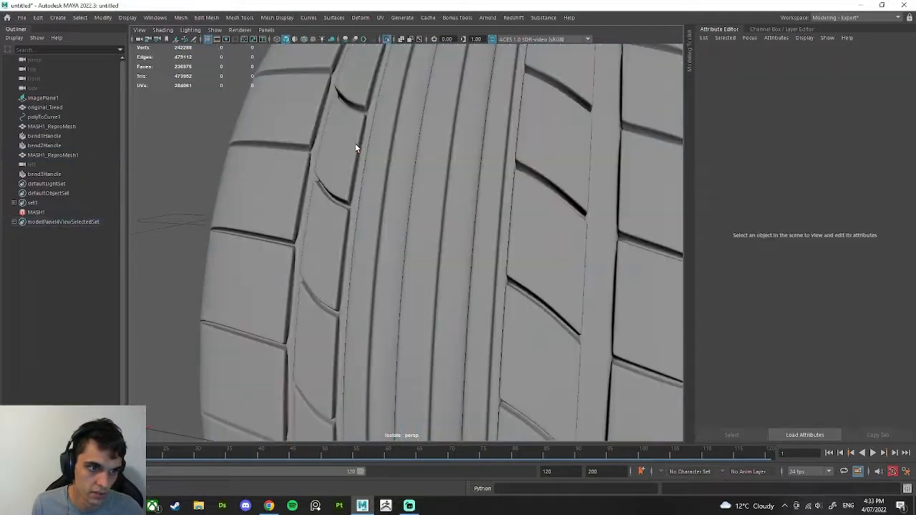
Step: Turn off the smooth mesh preview on MASH1_ReproMesh1 so the groove's base topology can be edited
scroll(356, 146, down, 5)
alt+drag(356, 146, 404, 212)
scroll(428, 211, up, 5)
click(369, 205)
key(F10)
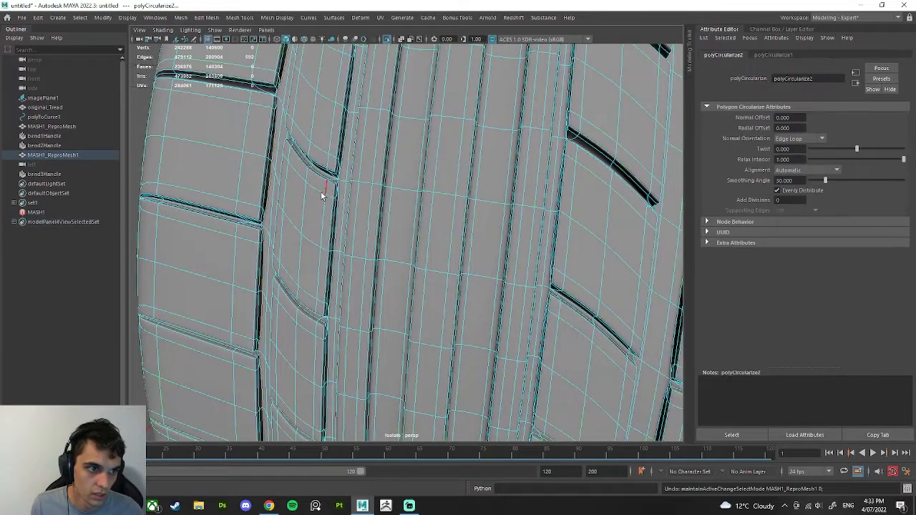
alt+drag(322, 194, 326, 203)
drag(409, 224, 415, 224)
click(324, 228)
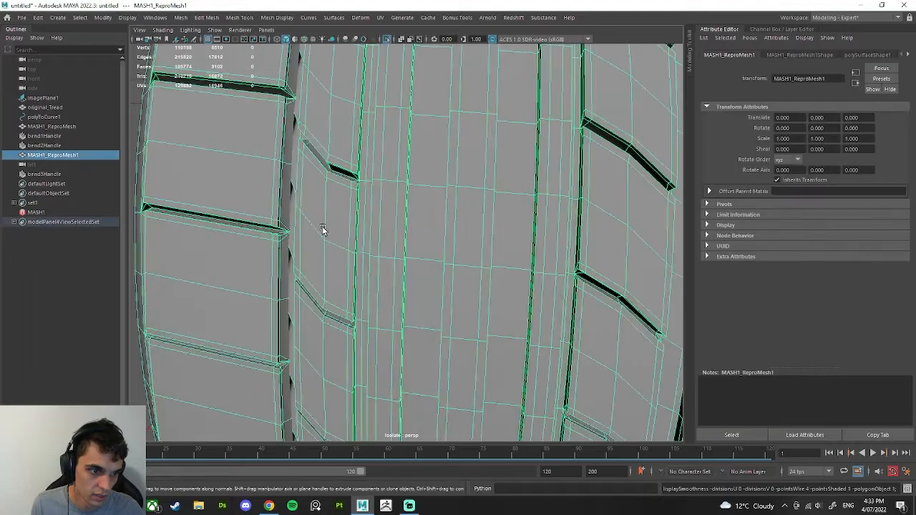
alt+drag(322, 229, 307, 194)
Step: Return to edge selection and delete the full edge loop inside the groove between the wide outer blocks and the slanted blocks
key(ctrl+z)
key(ctrl+z)
key(ctrl+z)
double_click(292, 186)
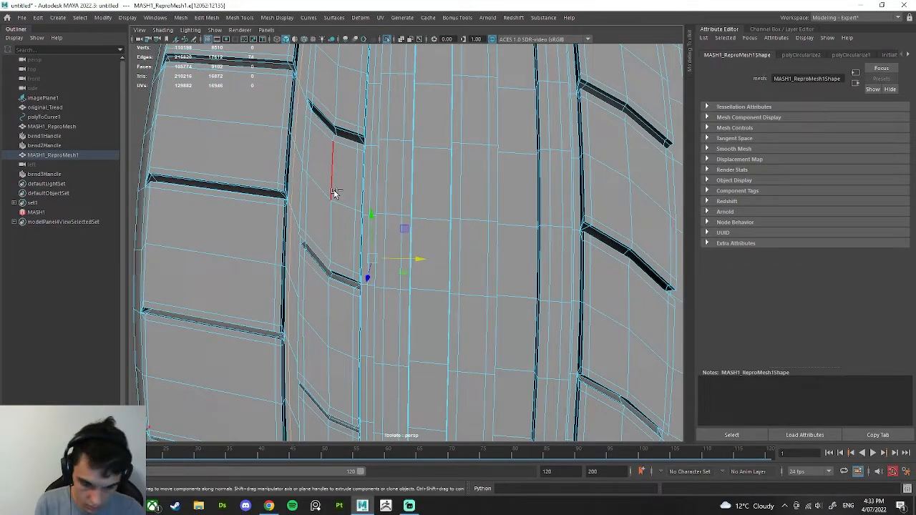
key(Delete)
Step: Move the edge loop on the wide blocks' side of the groove slightly toward the tread centre and restore the smooth mesh preview
click(297, 142)
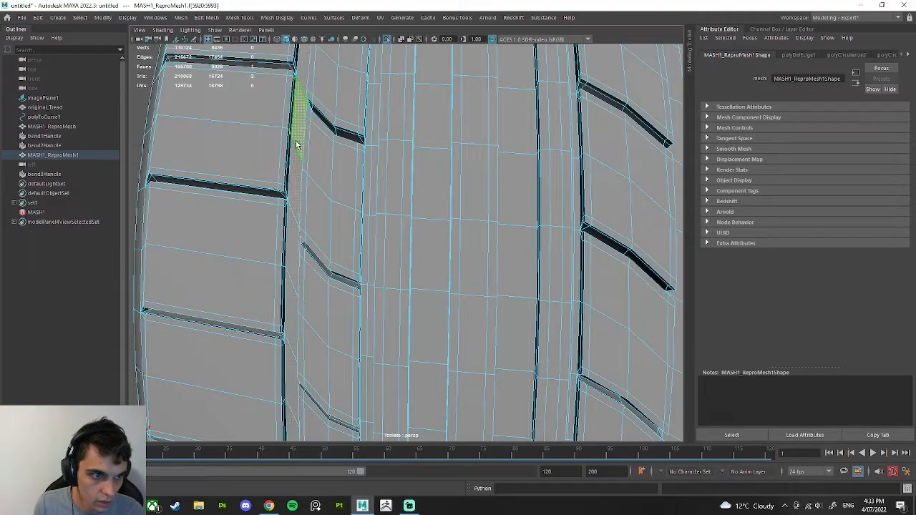
shift+click(303, 180)
click(295, 158)
shift+click(297, 140)
shift+double_click(297, 141)
ctrl+right_drag(331, 140, 386, 62)
alt+drag(318, 134, 333, 154)
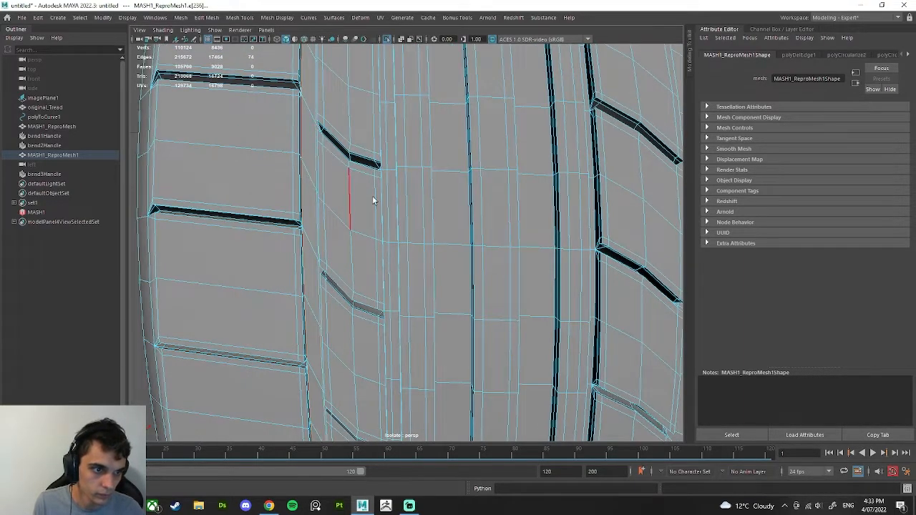
key(w)
drag(390, 235, 397, 236)
key(3)
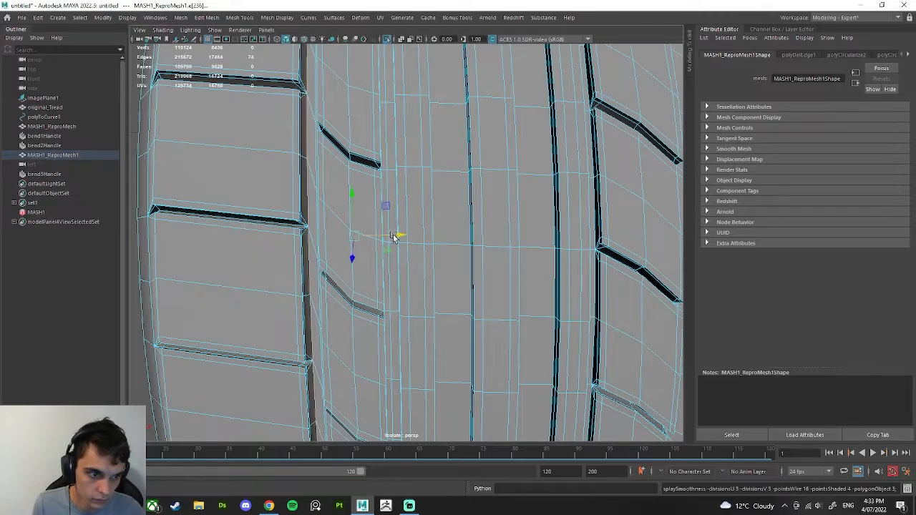
Step: Inspect the whole smoothed tire in object mode, examining the tread grooves and both sidewalls
right_drag(403, 235, 409, 218)
scroll(410, 218, down, 5)
alt+drag(410, 217, 499, 225)
scroll(430, 247, down, 5)
scroll(488, 267, up, 5)
scroll(452, 242, down, 8)
scroll(451, 294, up, 5)
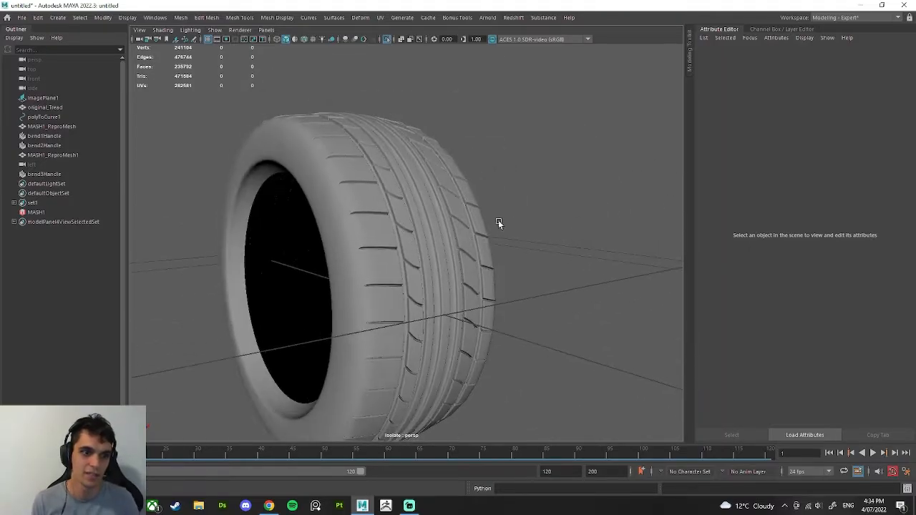
click(411, 228)
alt+drag(563, 246, 437, 180)
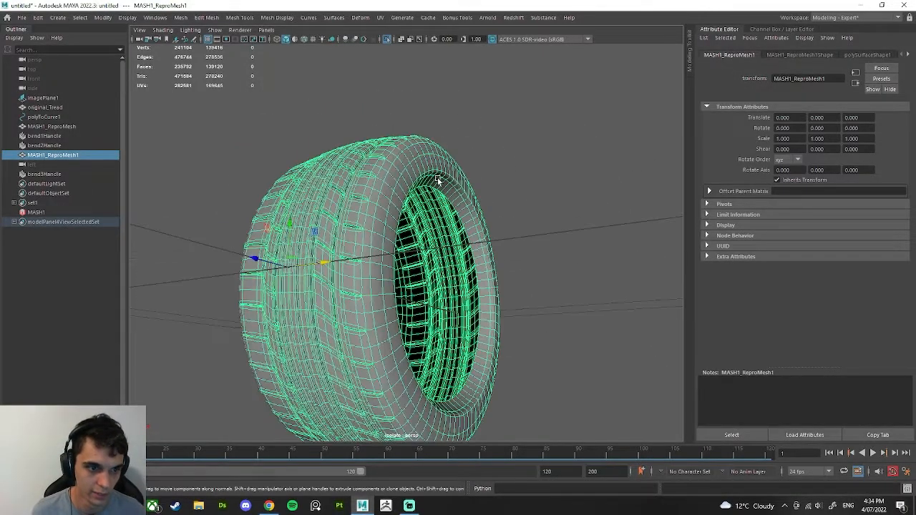
click(585, 209)
alt+drag(585, 208, 475, 168)
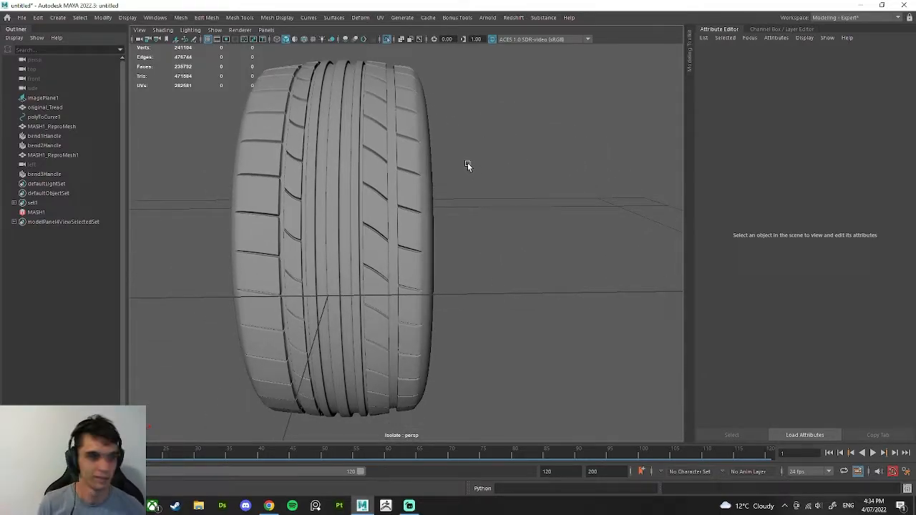
alt+drag(484, 171, 449, 181)
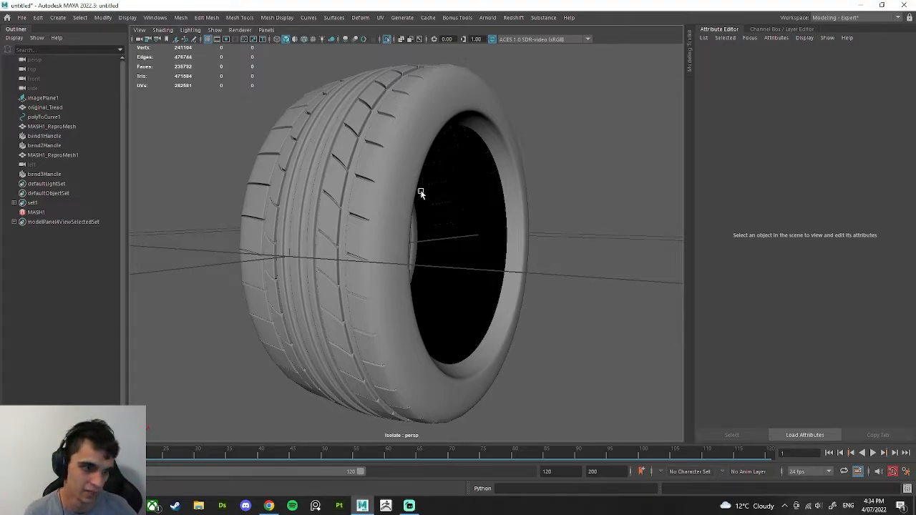
alt+drag(411, 212, 475, 225)
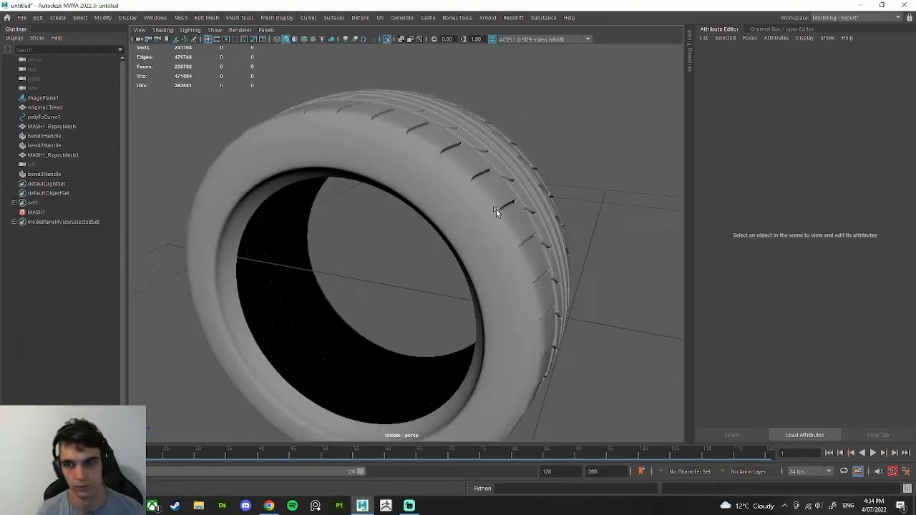